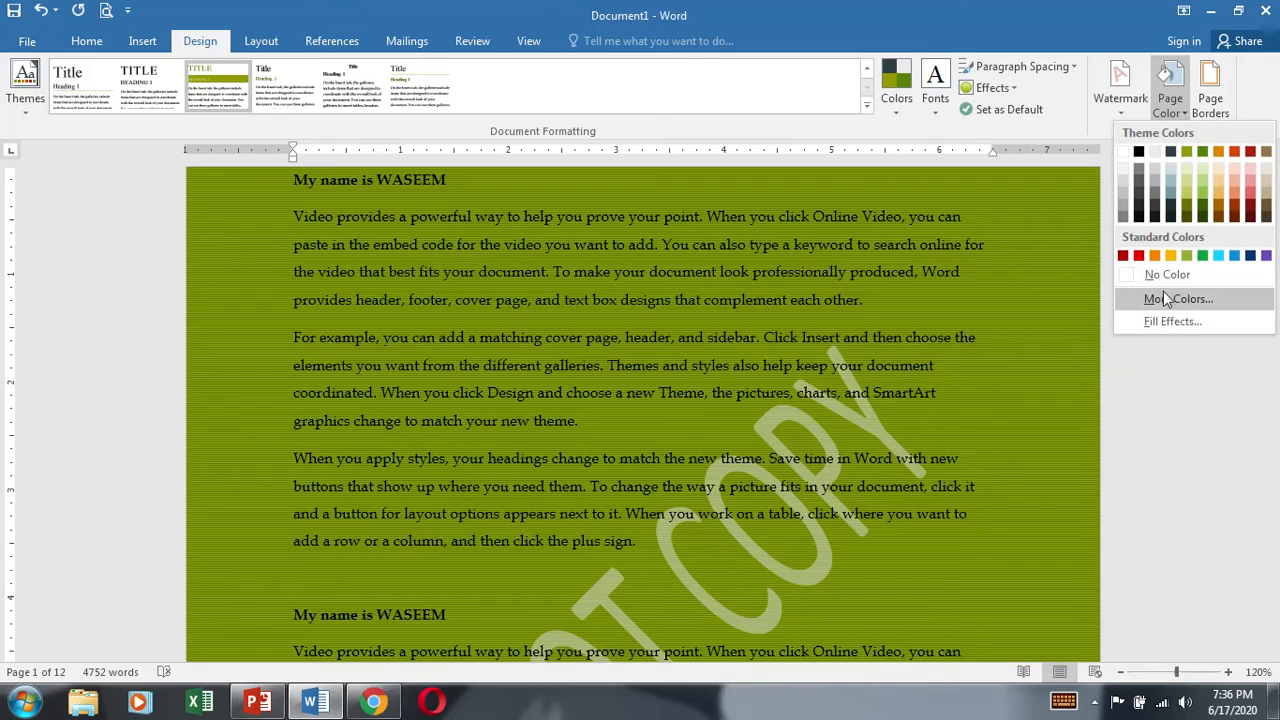
Step: Remove the green page color so the document has no page background color
left_click(1122, 278)
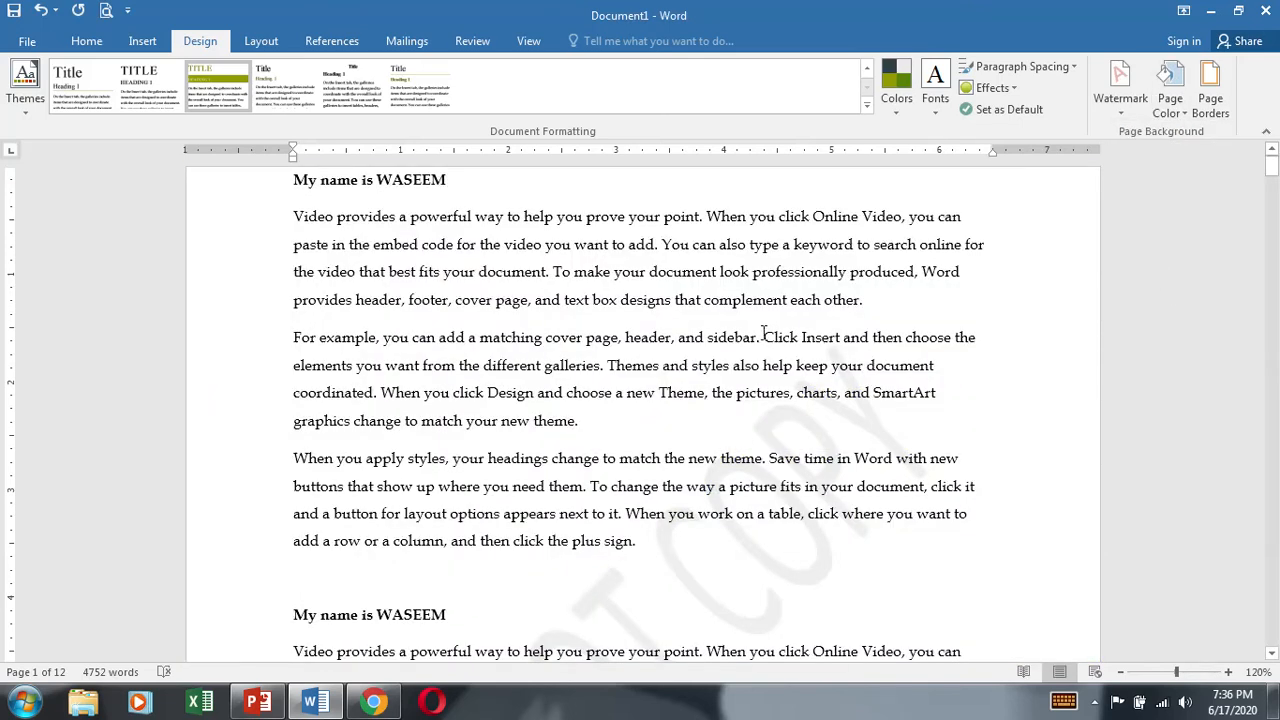
Step: Apply a 3 pt triple-line box border to the paragraph beginning "For example"
left_click(1212, 110)
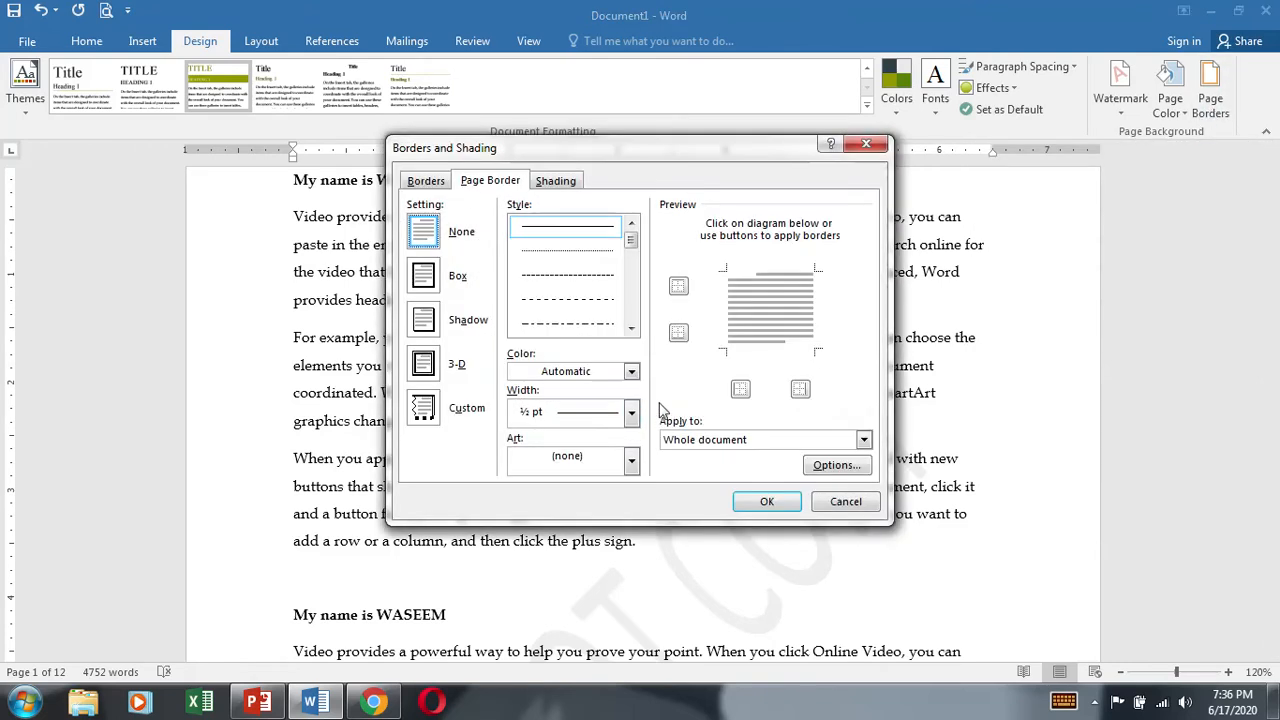
left_click(430, 182)
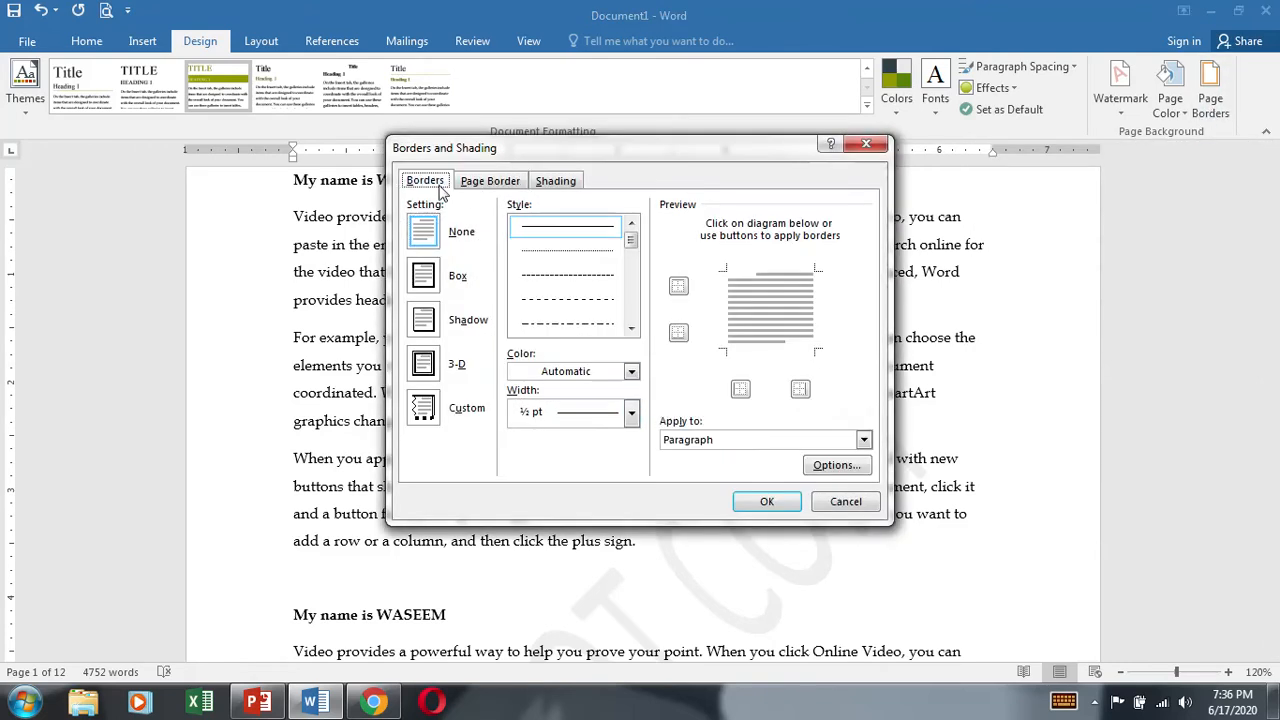
left_click(432, 278)
left_click(428, 330)
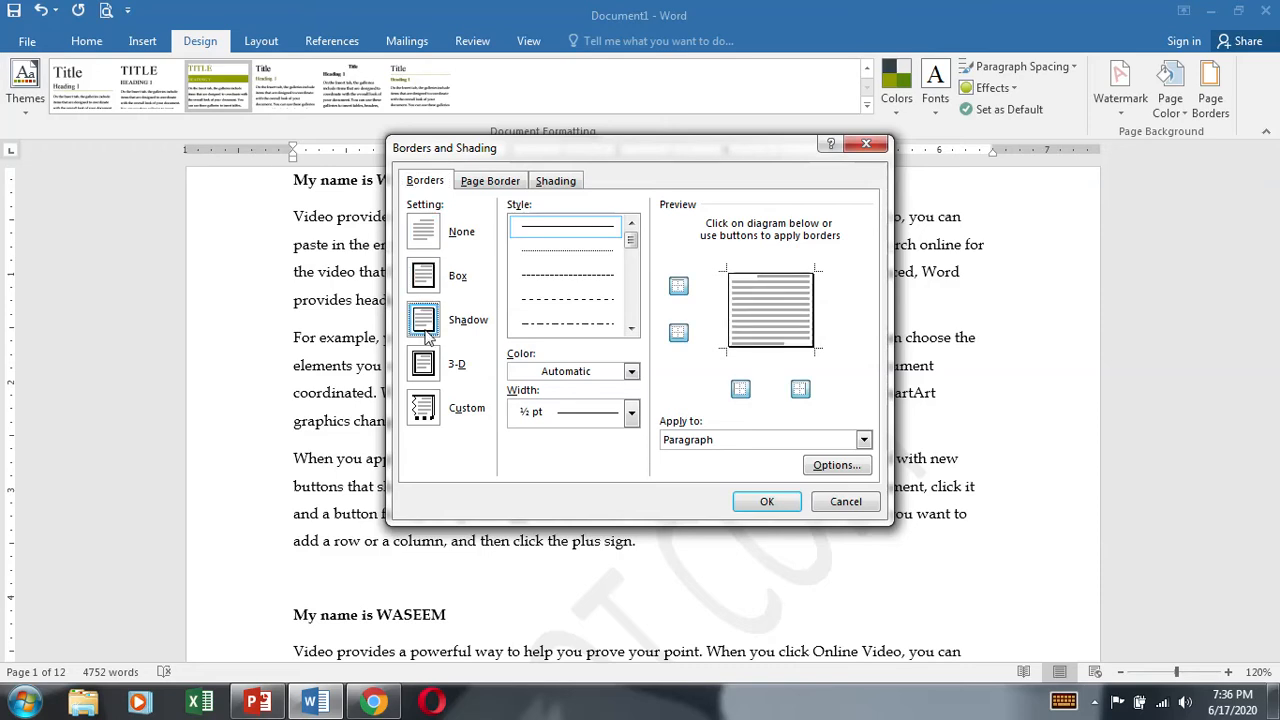
left_click(424, 364)
left_click(424, 408)
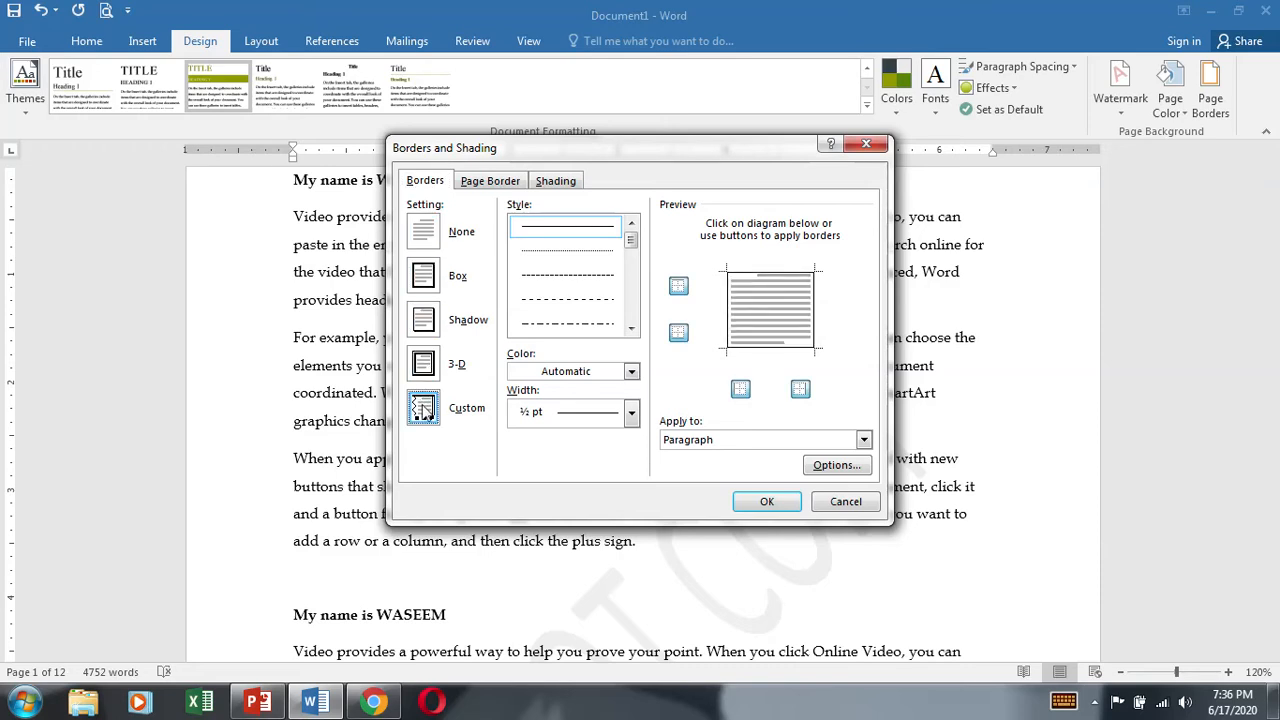
left_click(424, 283)
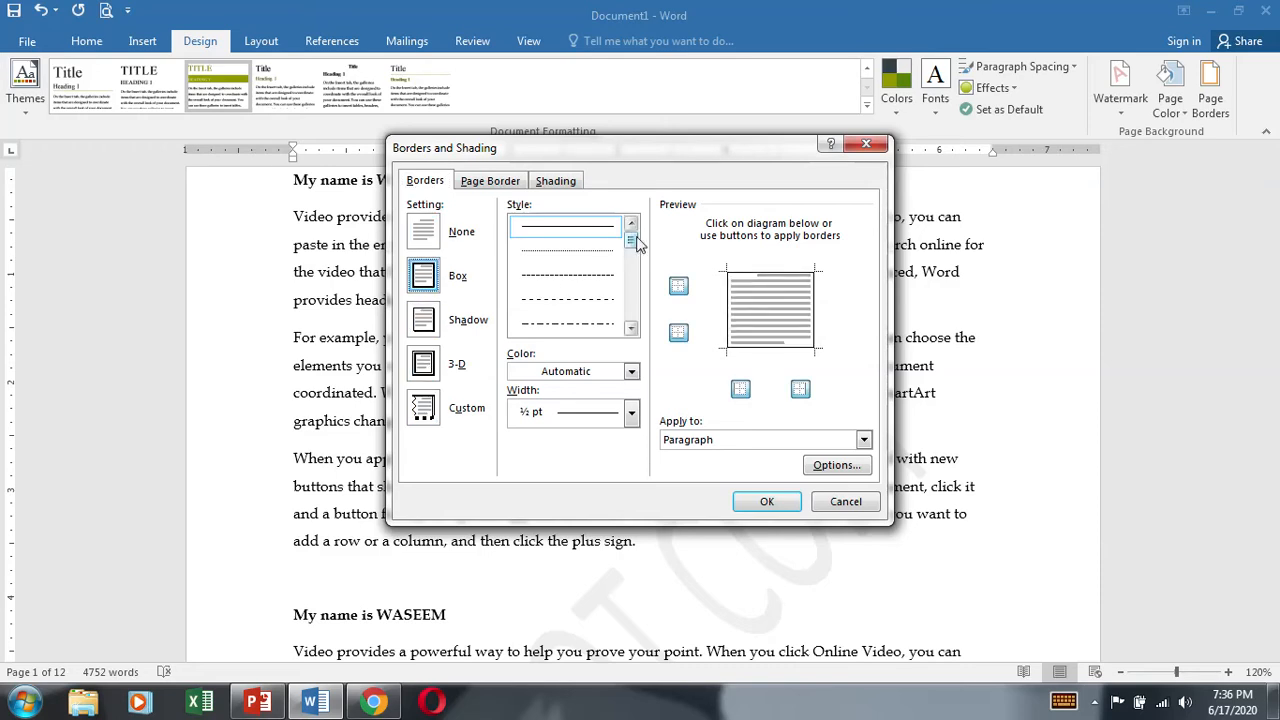
left_click_drag(634, 243, 631, 285)
left_click(599, 252)
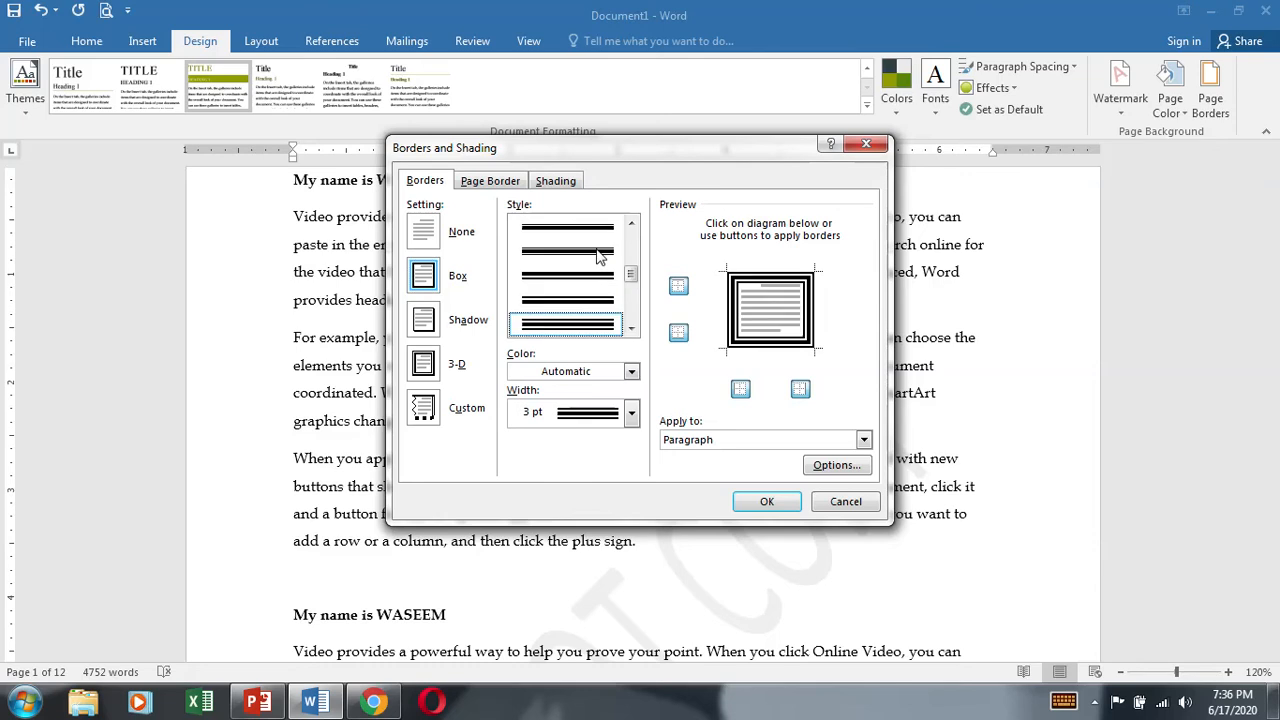
left_click(775, 500)
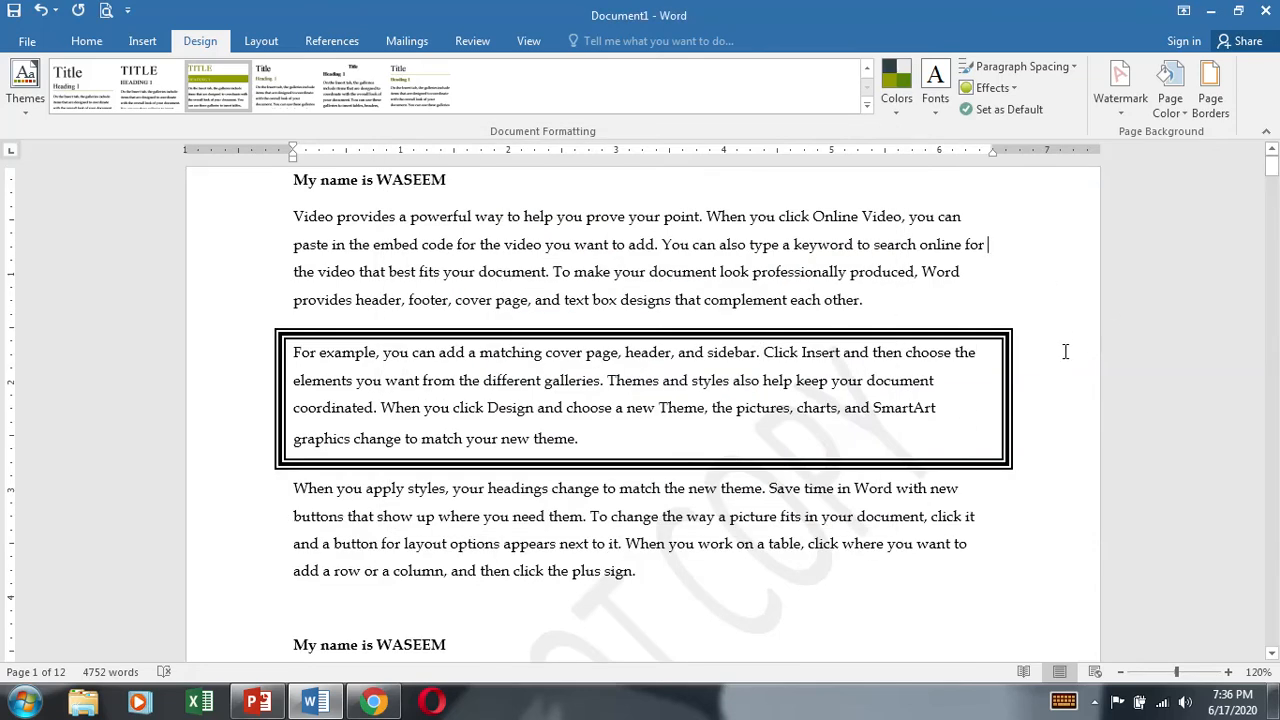
Step: Try to apply a custom 3 pt triple-line border to all of the document's text
key("ctrl+a")
left_click(1210, 88)
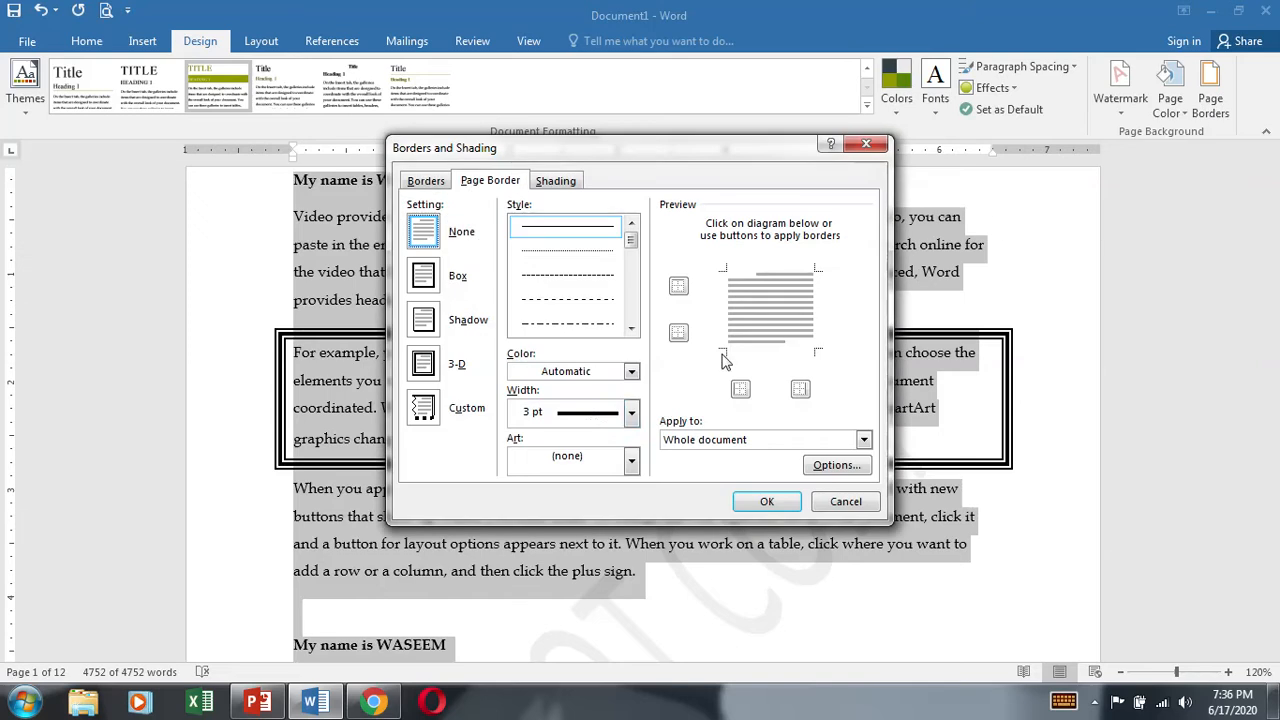
left_click(420, 408)
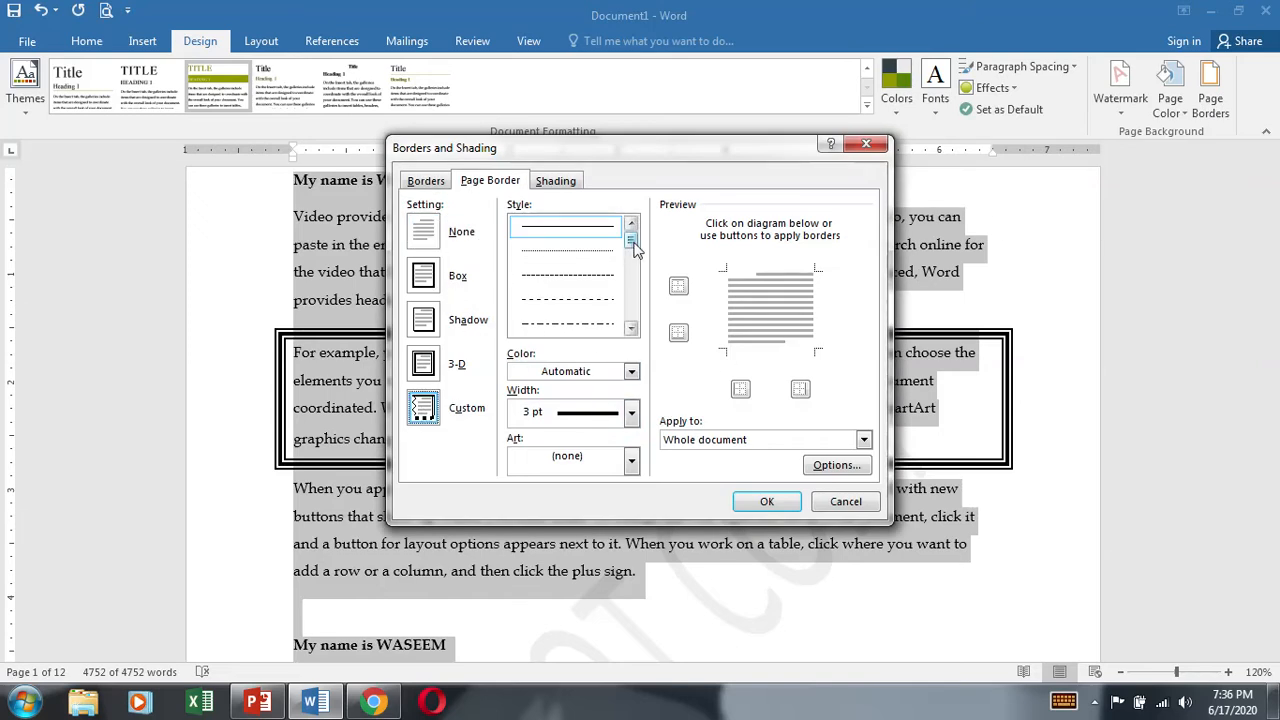
left_click_drag(633, 240, 634, 277)
left_click(568, 324)
left_click(765, 501)
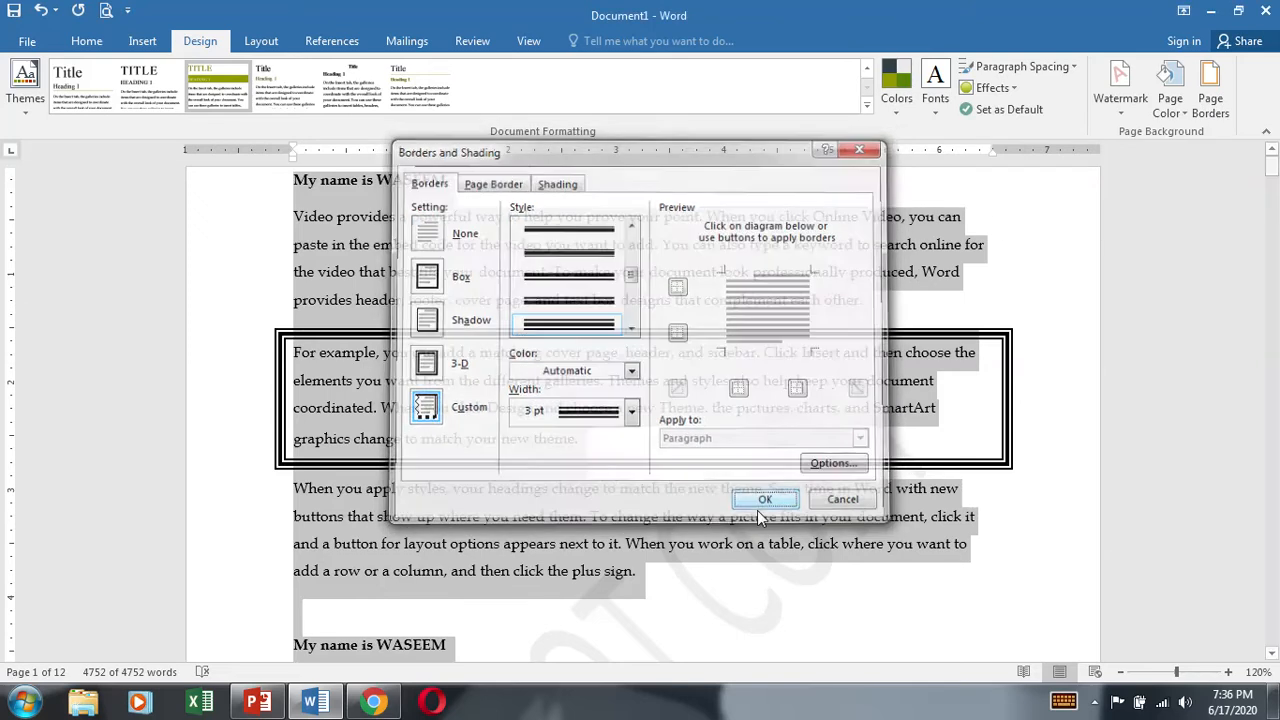
scroll(740, 450, "up", 2)
left_click(877, 337)
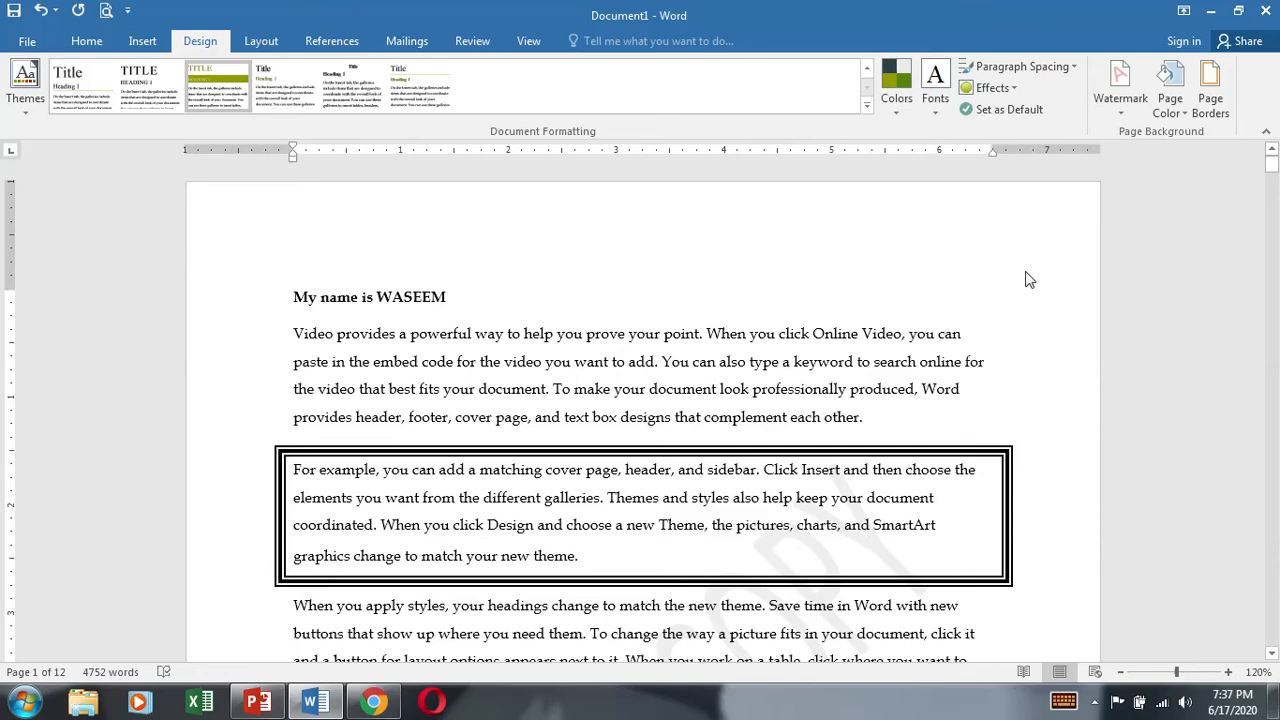
Step: Add a 3 pt thick-and-thin double-line box page border to the whole document
left_click(1212, 100)
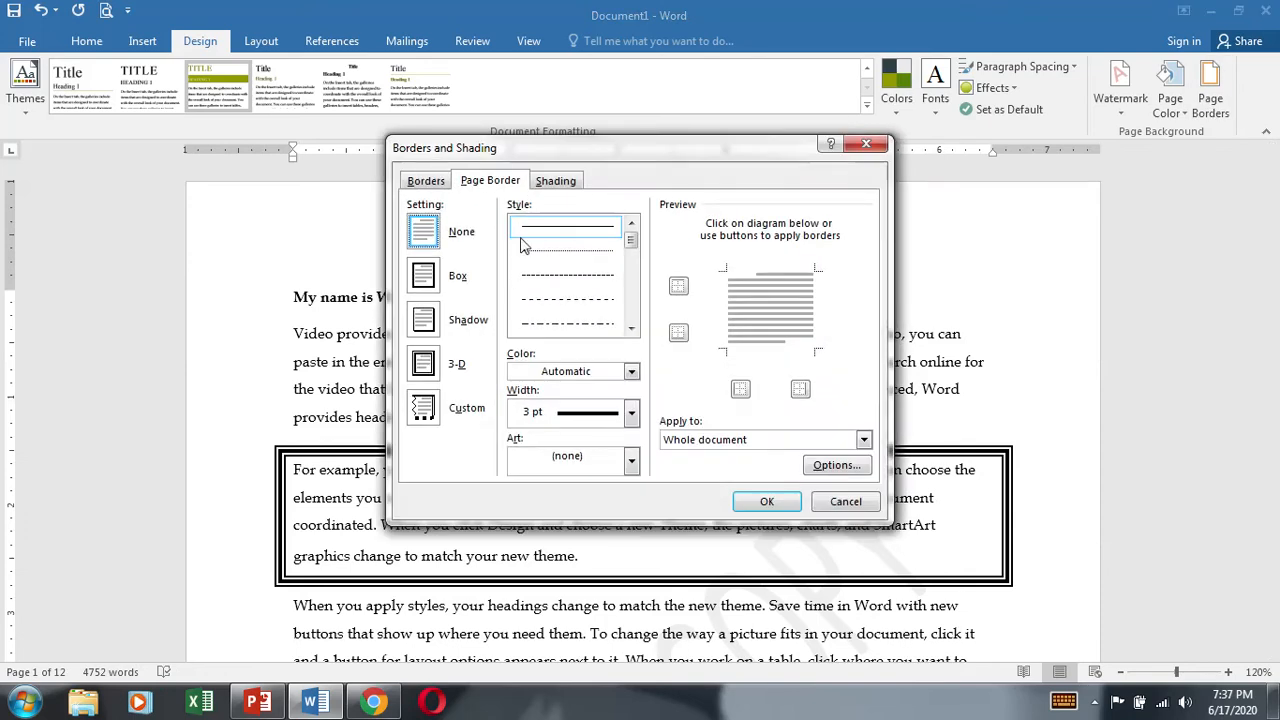
left_click(432, 184)
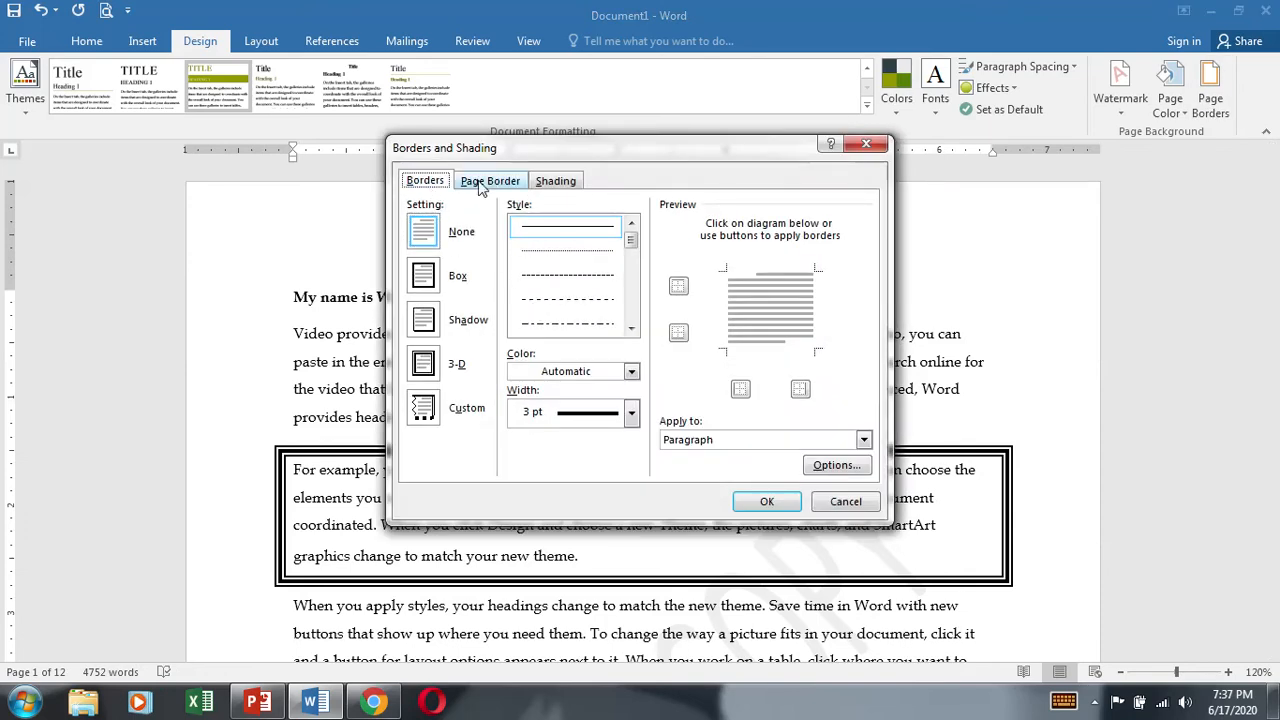
left_click(479, 184)
left_click(425, 280)
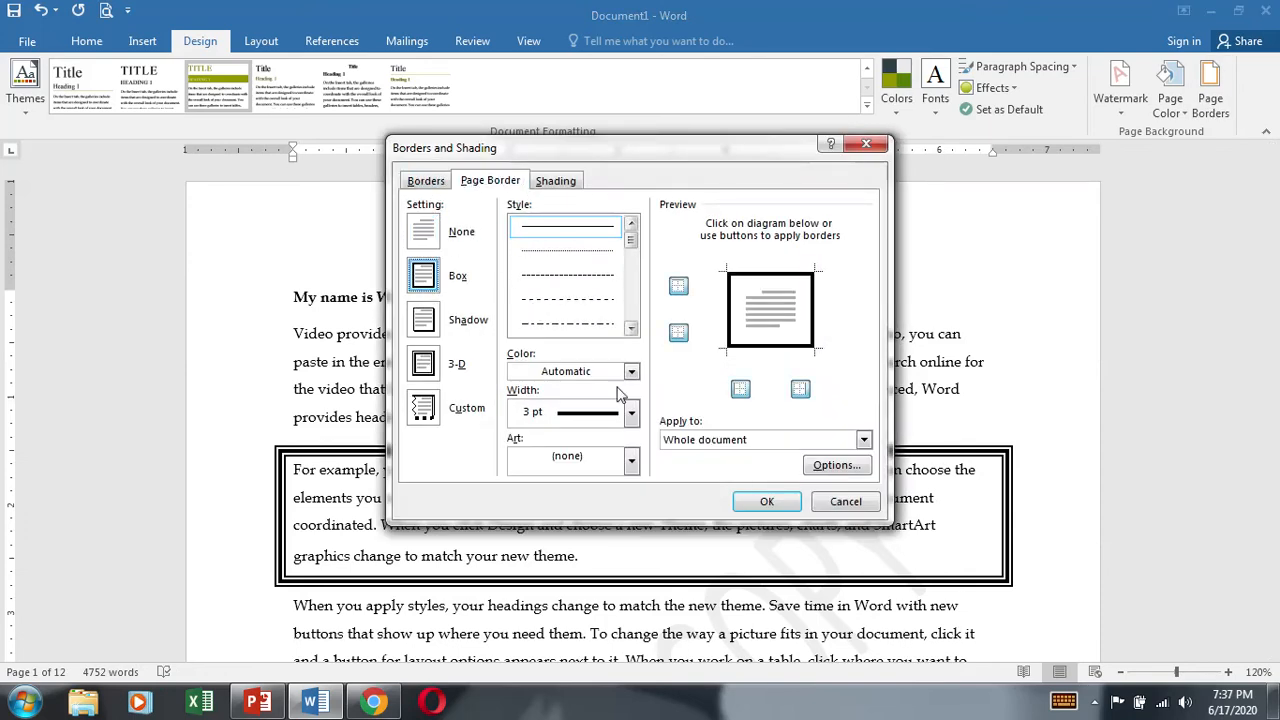
left_click(631, 328)
left_click(631, 328)
left_click(567, 323)
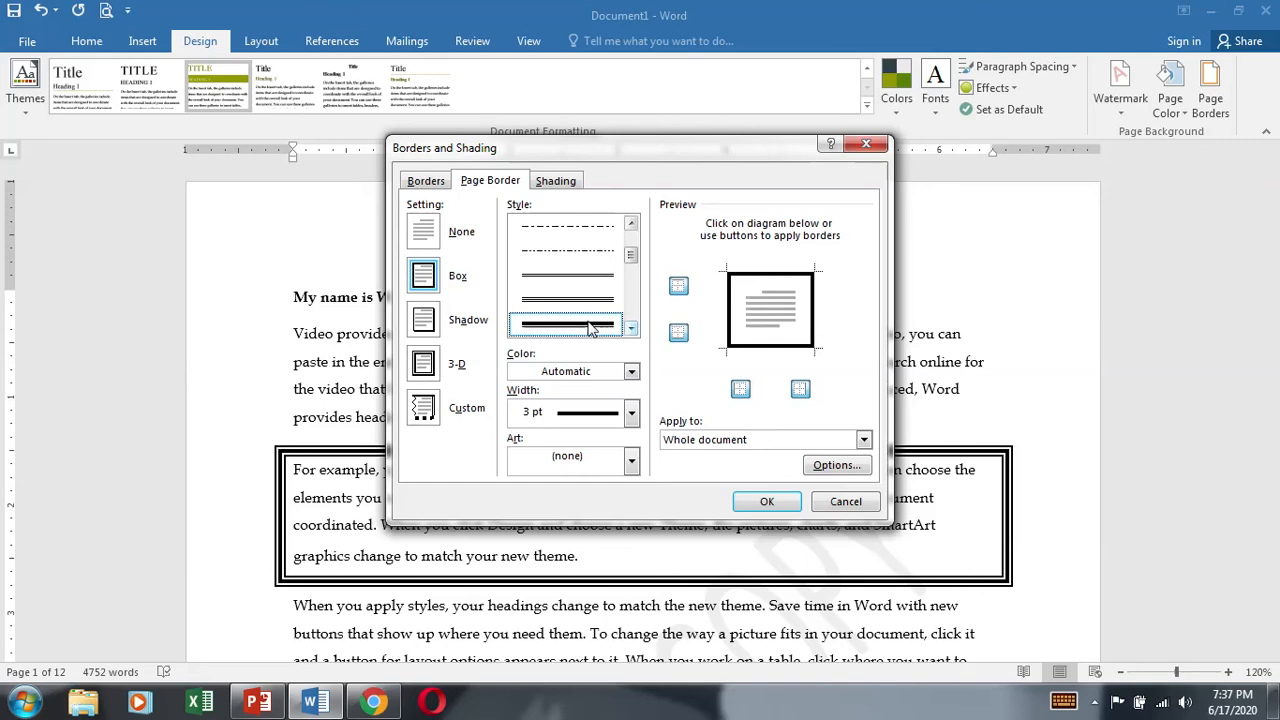
left_click(766, 501)
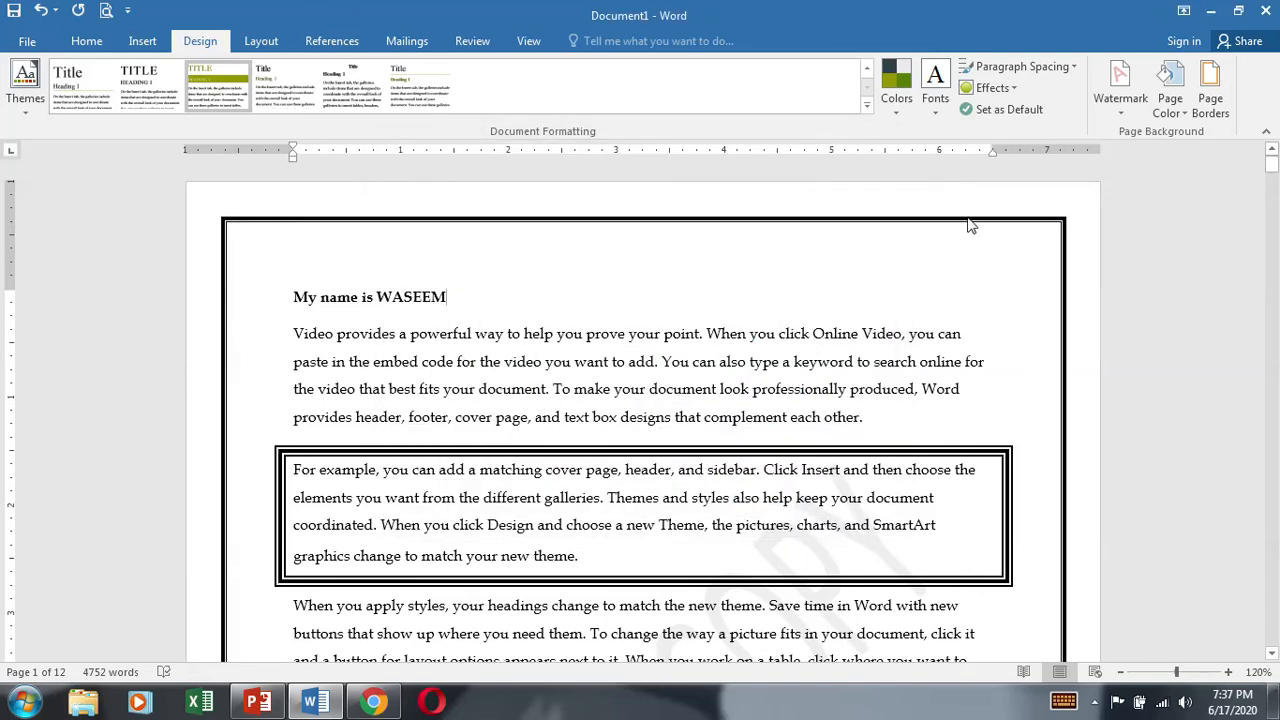
scroll(905, 440, "down", 10)
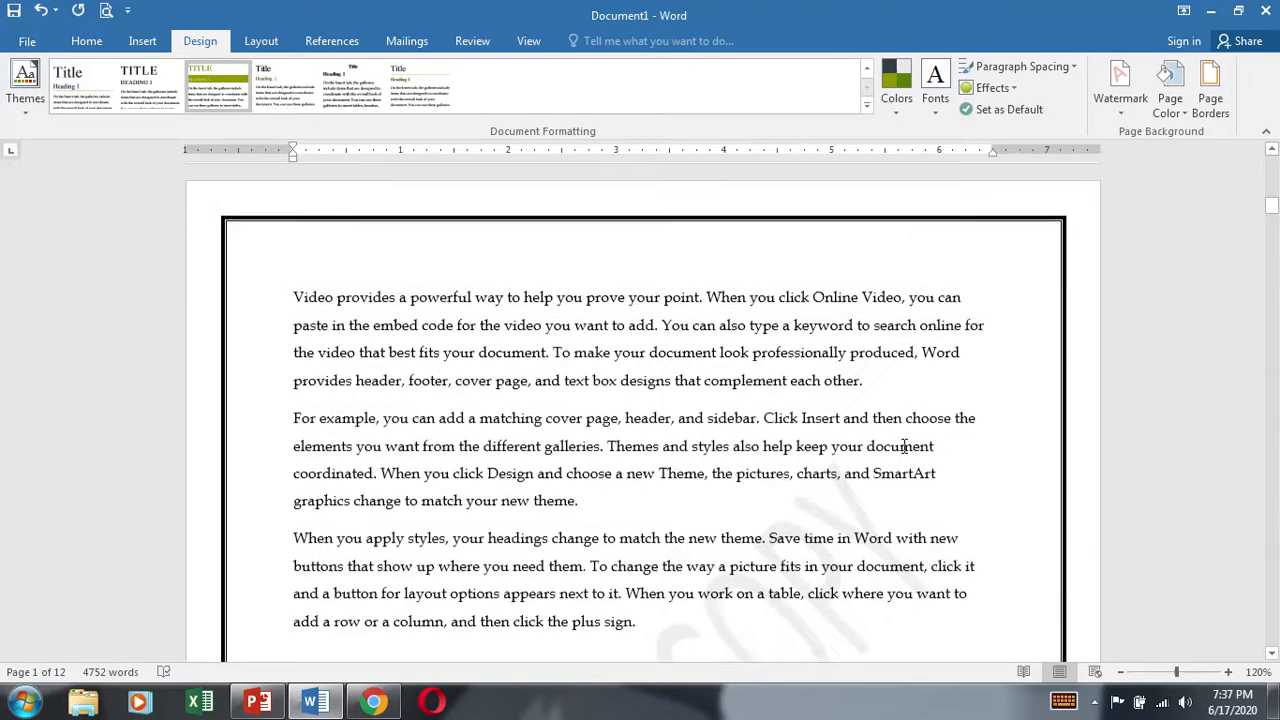
Step: Set the whole document's page border to the art design with parallel lines and round, ringed corner ornaments
left_click(1210, 90)
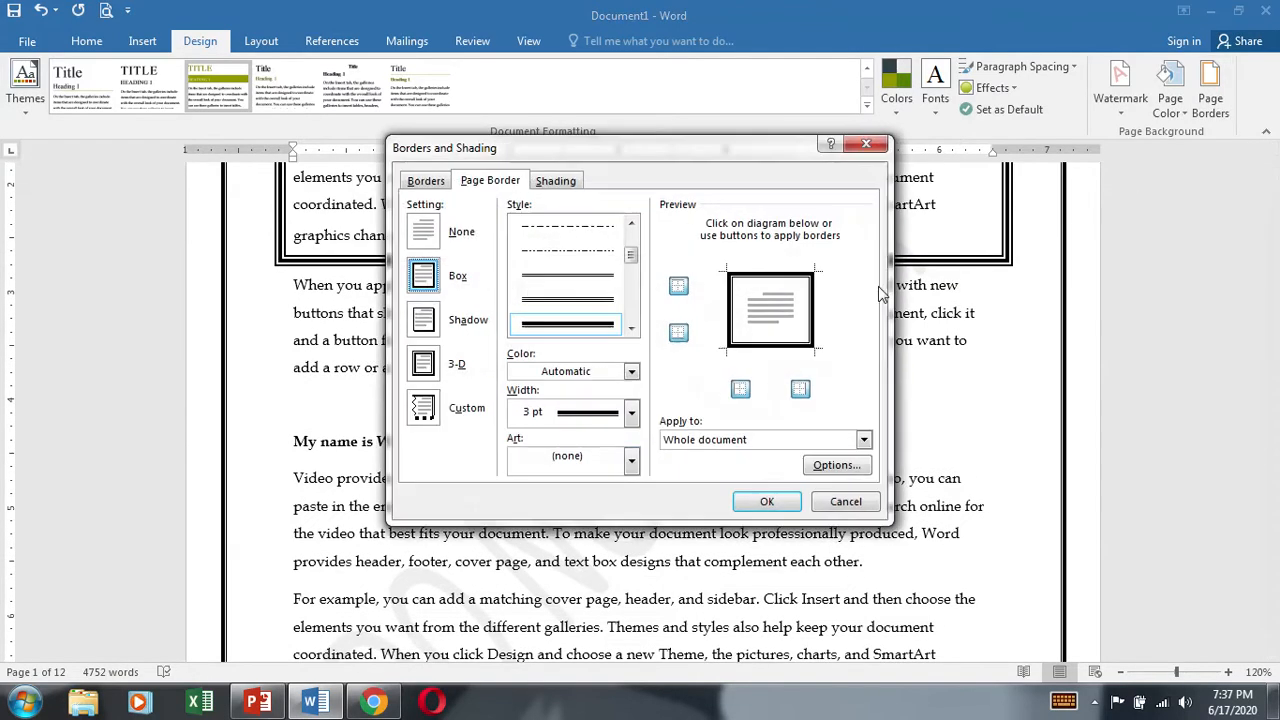
left_click(631, 461)
scroll(590, 540, "down", 2)
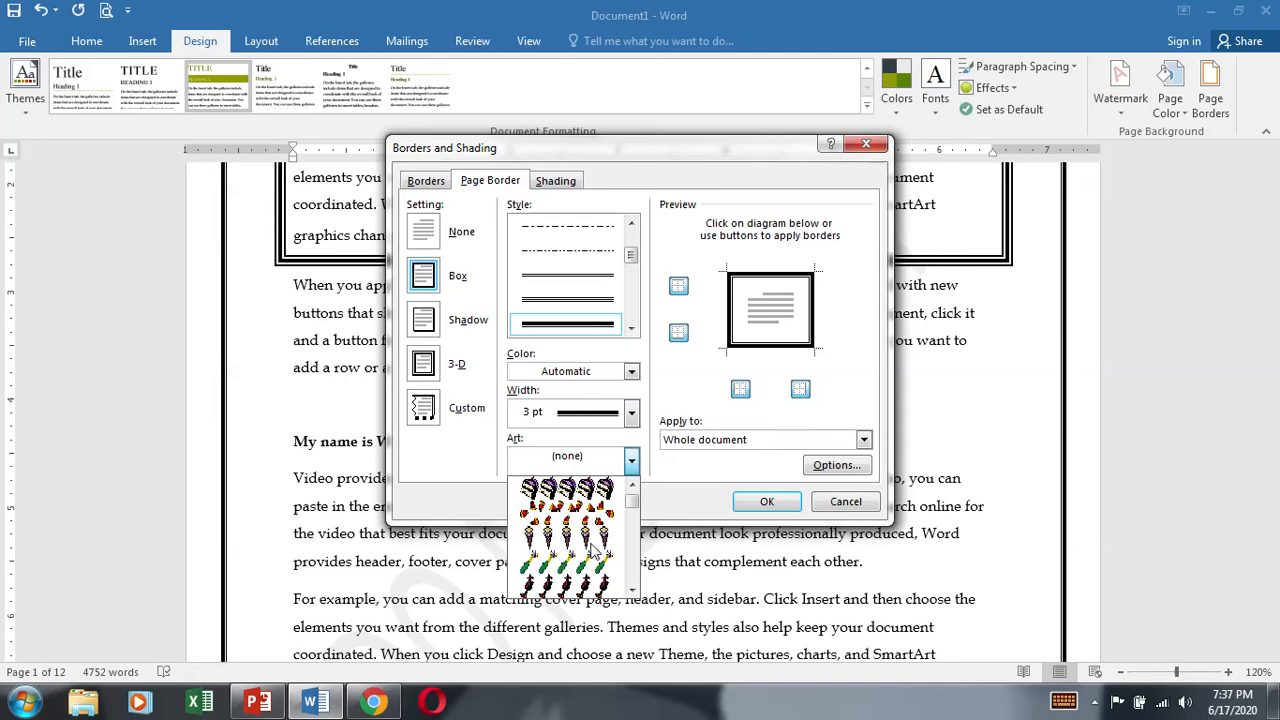
scroll(593, 550, "down", 3)
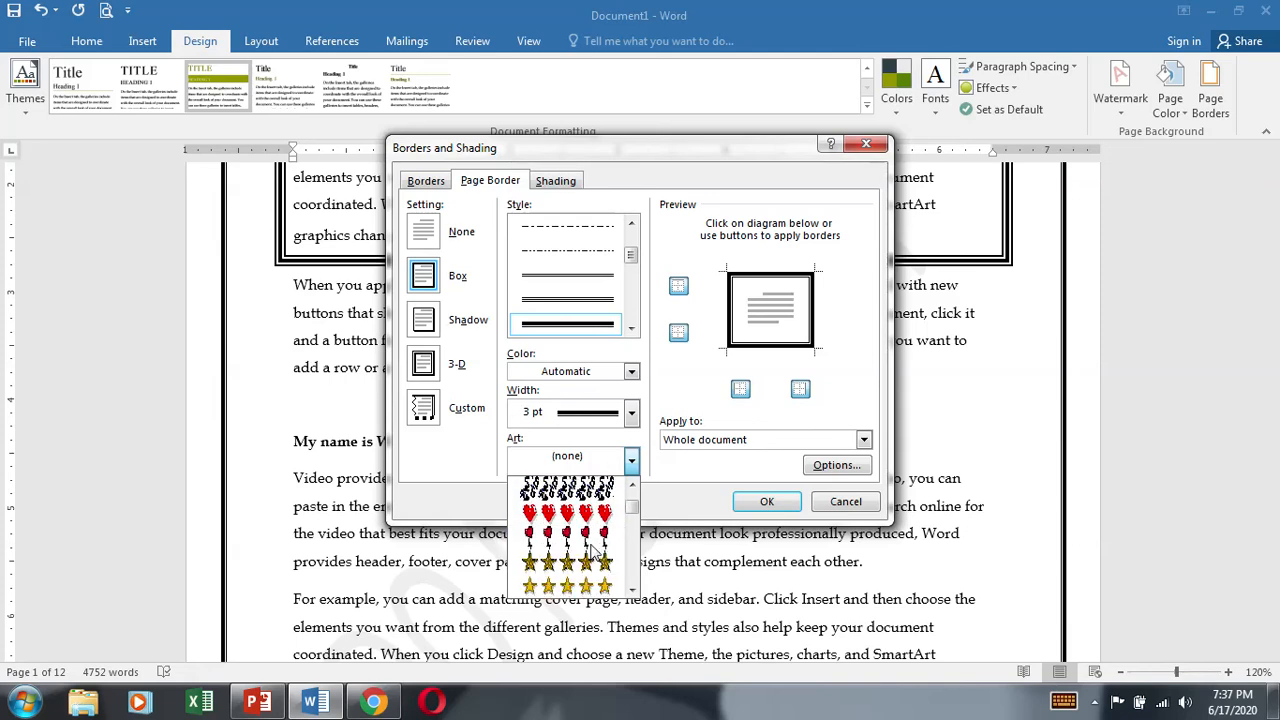
scroll(592, 550, "down", 5)
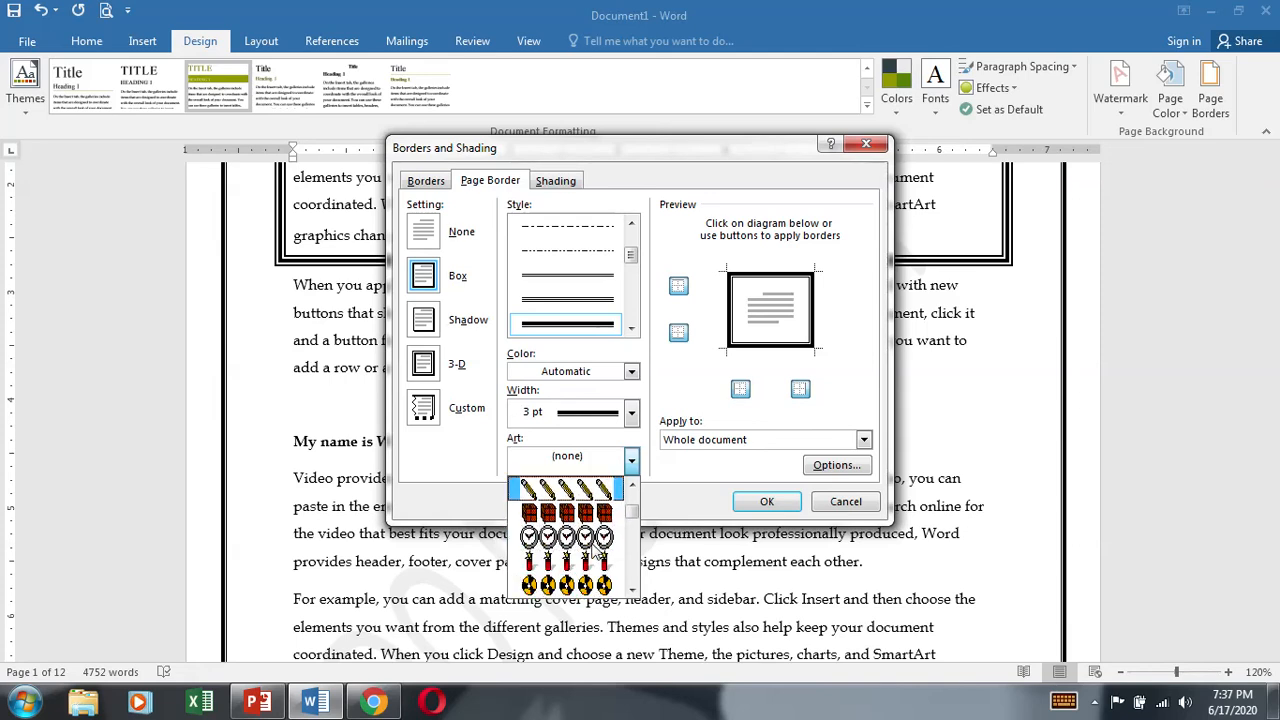
scroll(594, 548, "down", 5)
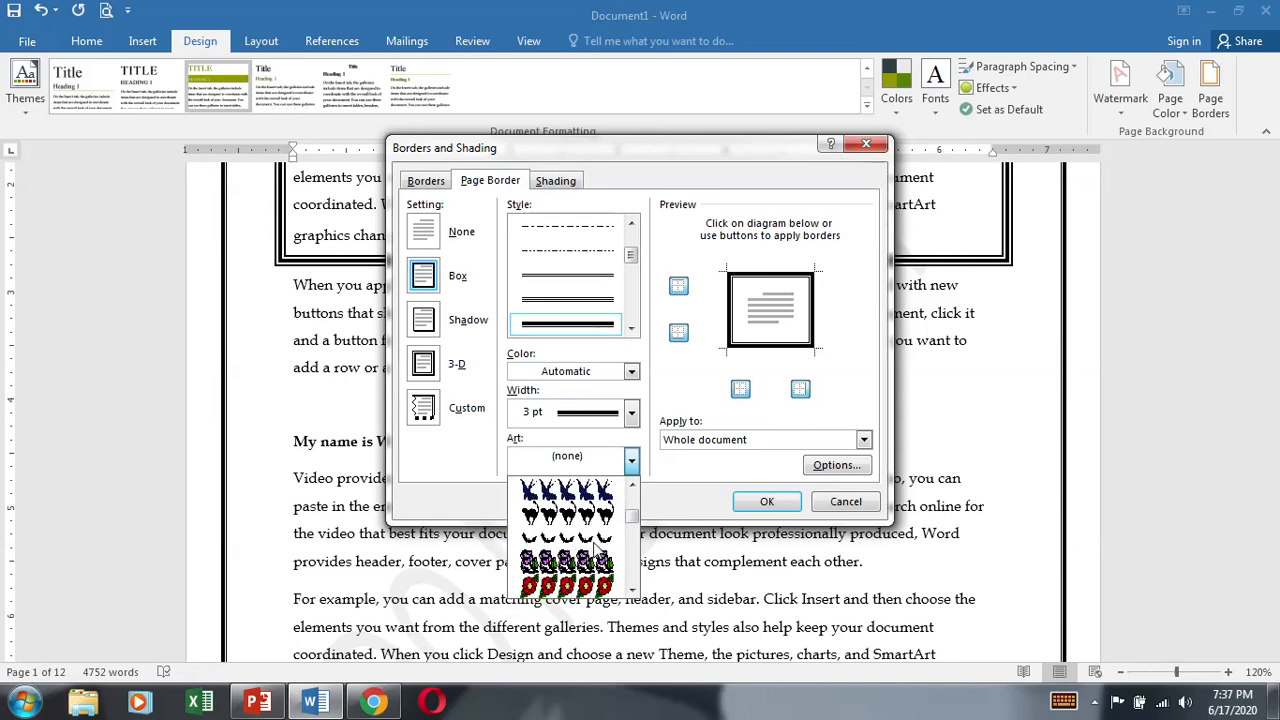
scroll(594, 548, "down", 5)
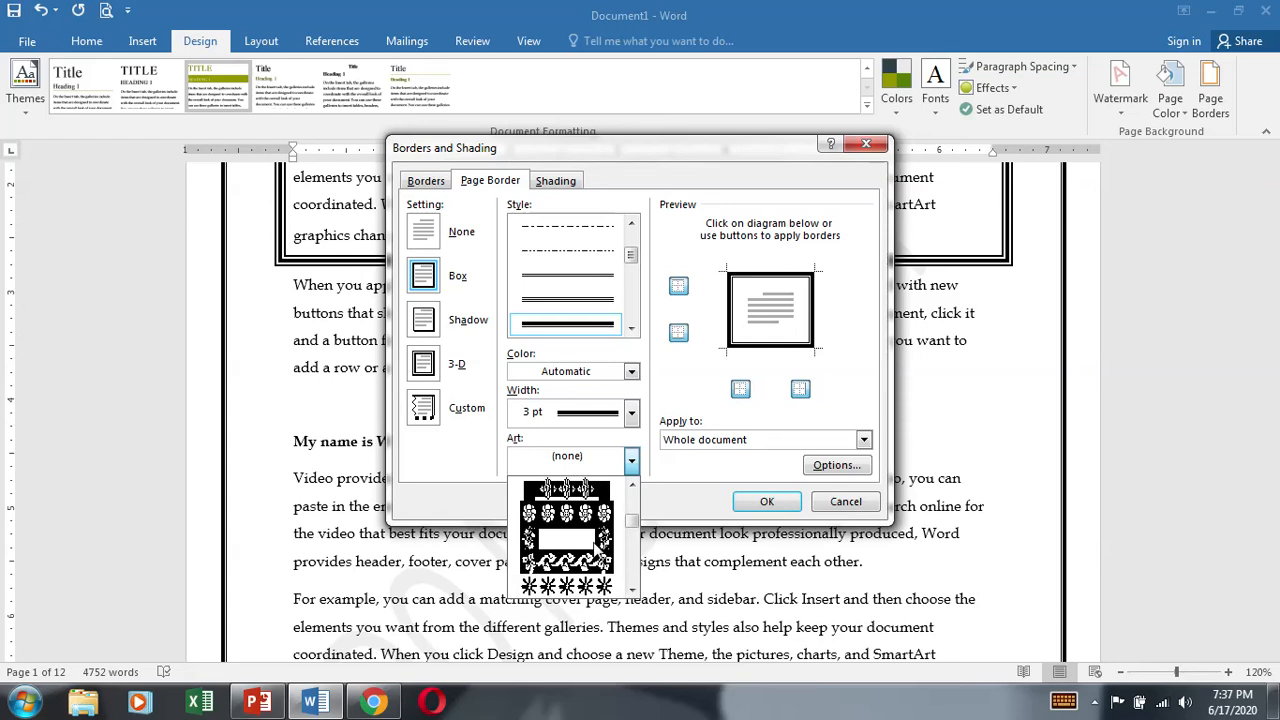
scroll(597, 550, "down", 5)
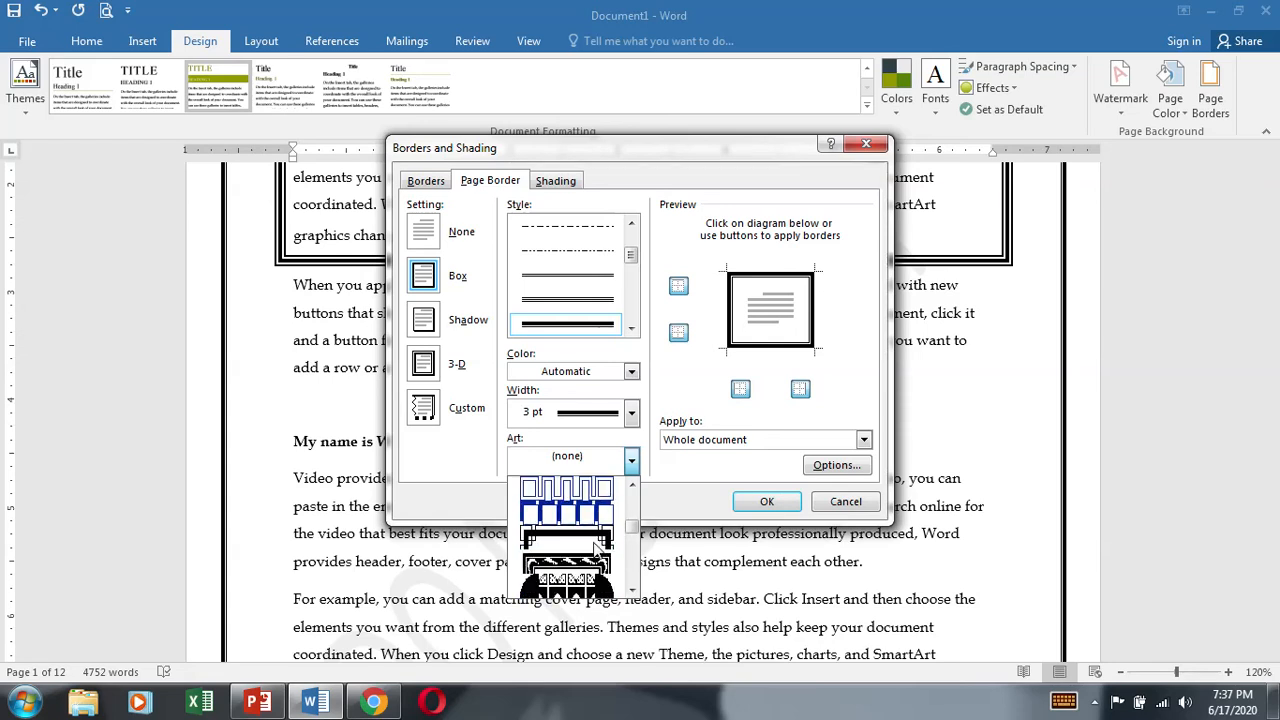
scroll(596, 546, "down", 5)
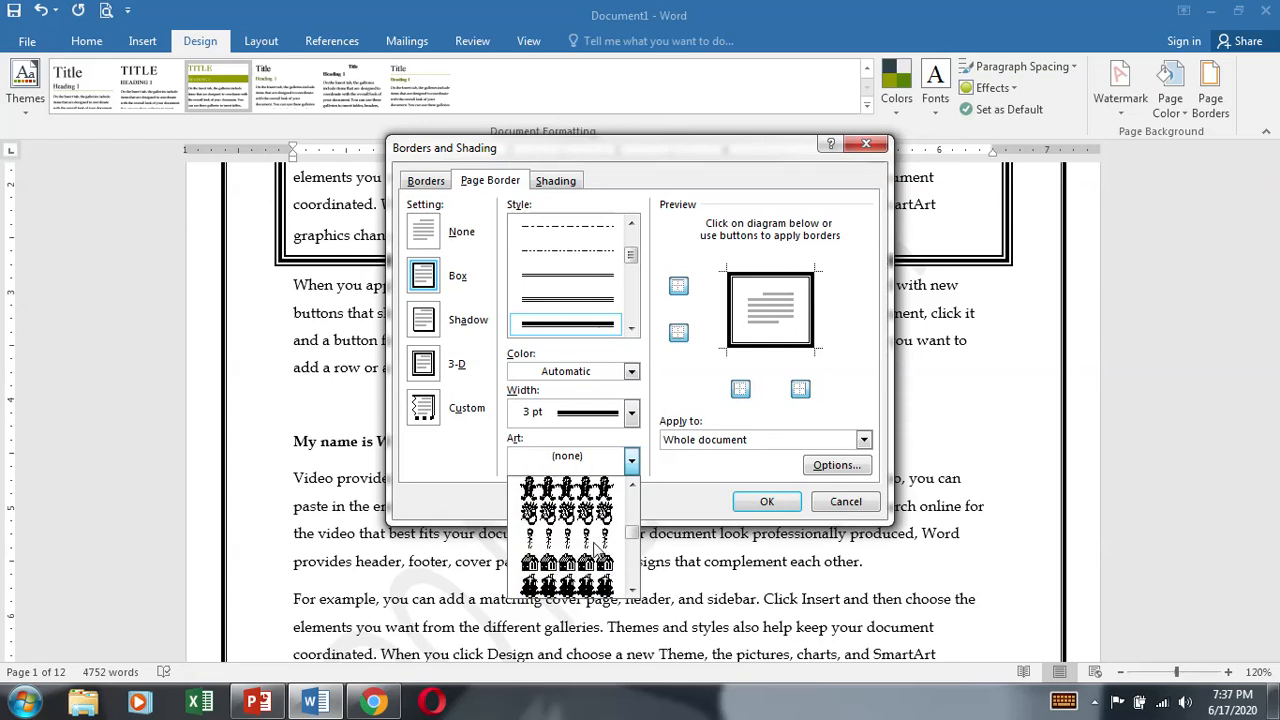
scroll(596, 546, "down", 5)
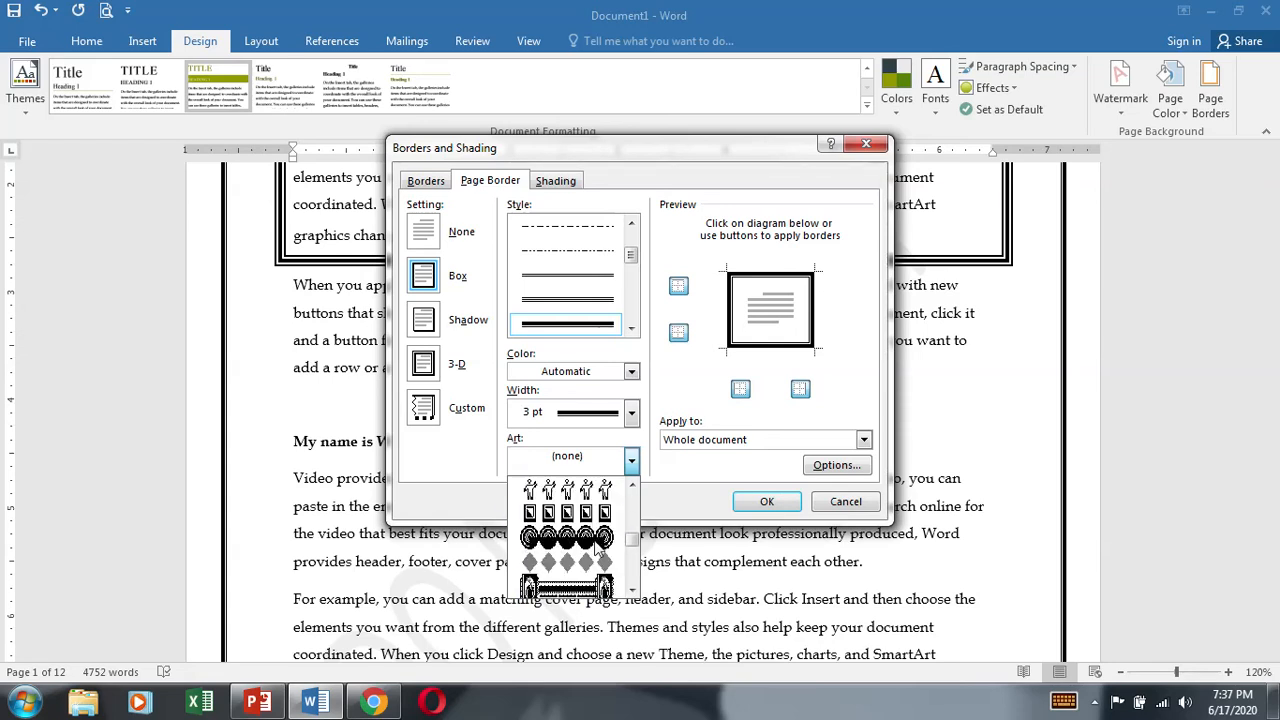
left_click(597, 552)
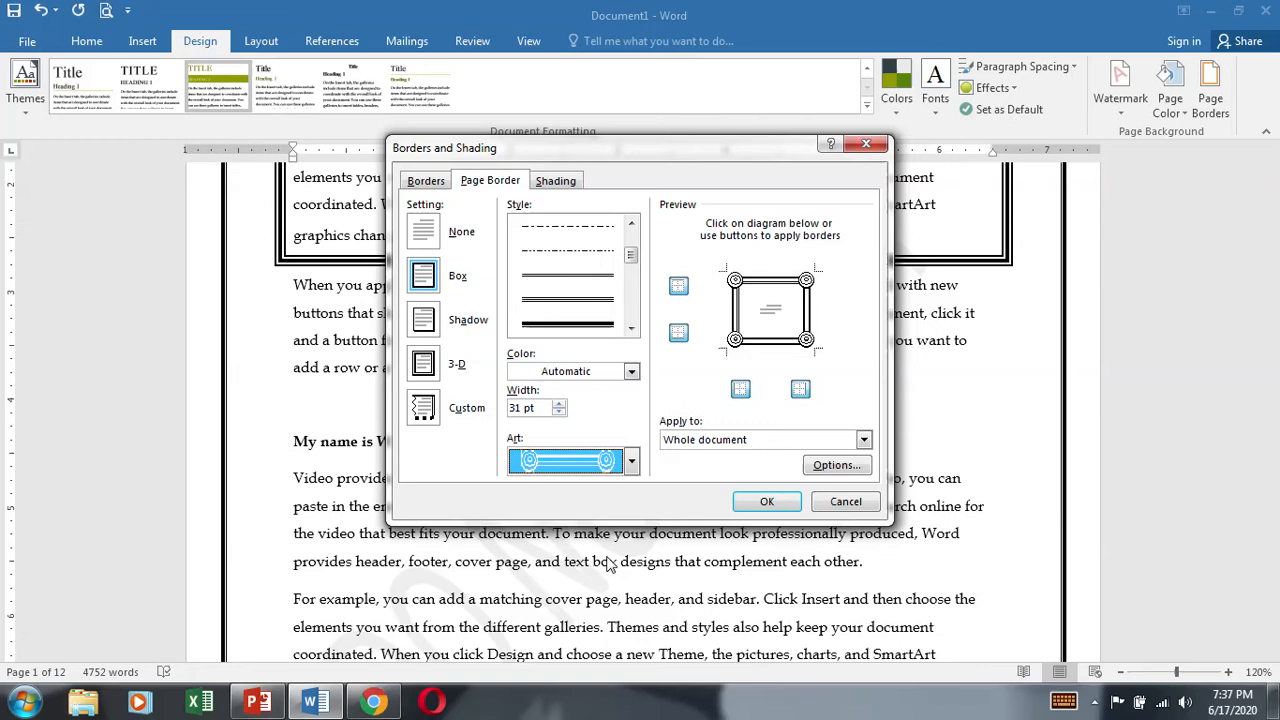
left_click(766, 501)
scroll(711, 459, "up", 2)
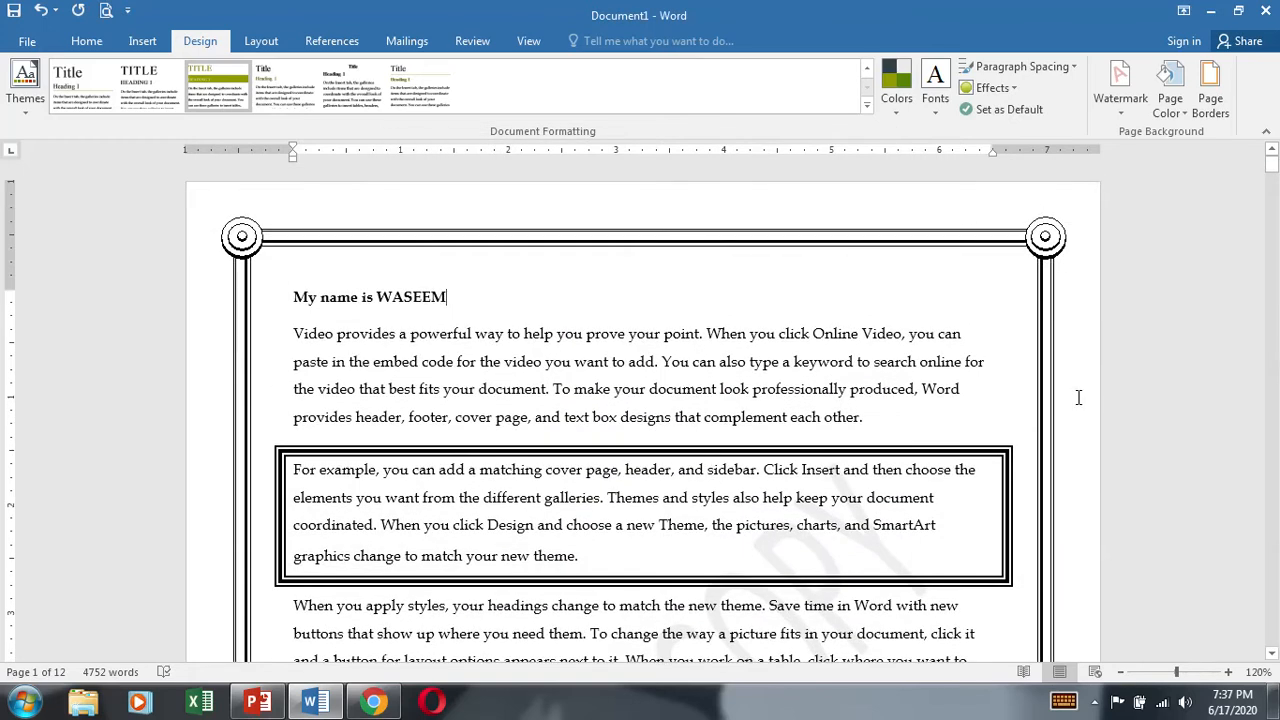
Step: Try to remove the border with only one word of the "For example" paragraph selected, using the None setting on text
triple_click(498, 500)
left_click(498, 500)
left_click(1210, 95)
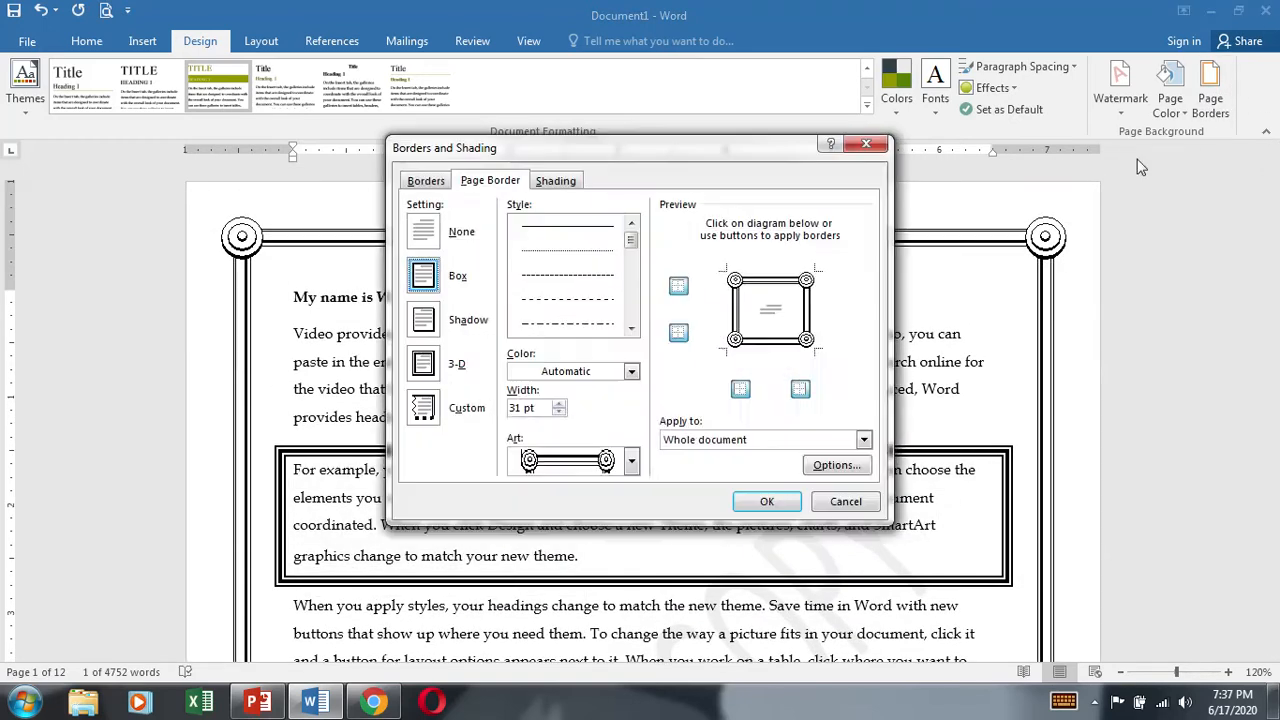
left_click(426, 181)
left_click(424, 233)
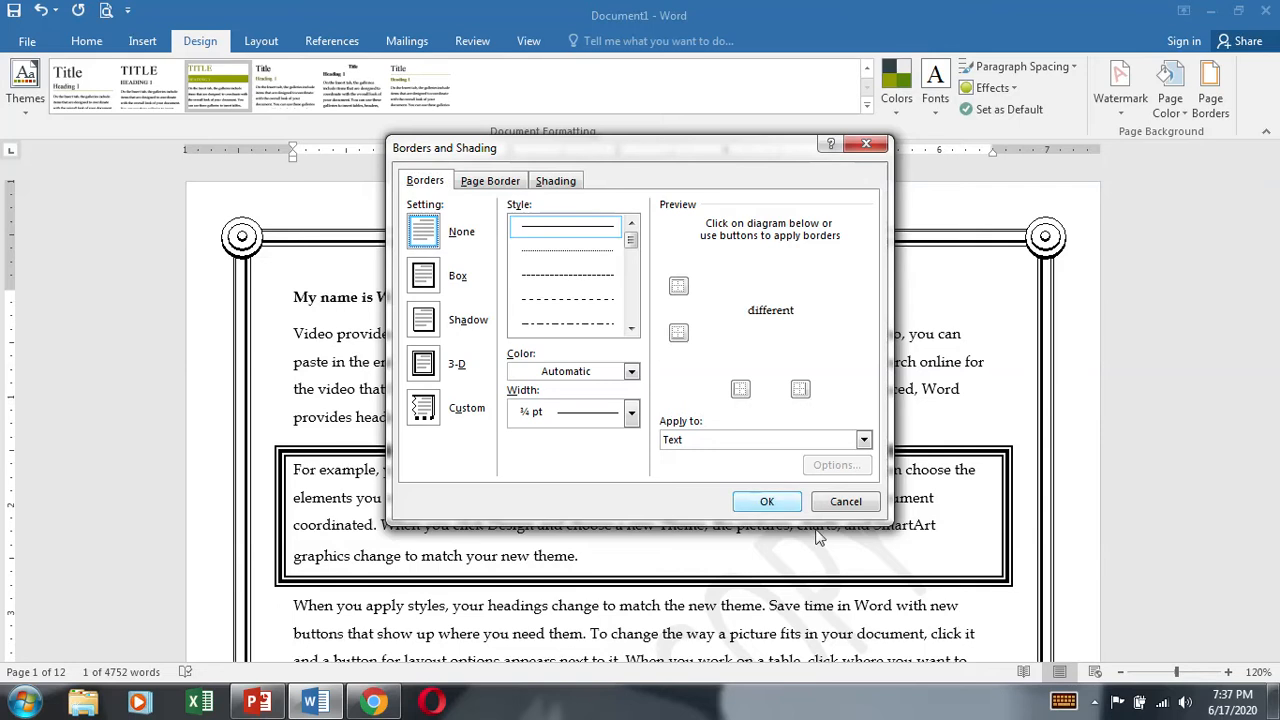
left_click(794, 505)
Step: Remove the box border from the entire "For example" paragraph, keeping the page border
triple_click(498, 500)
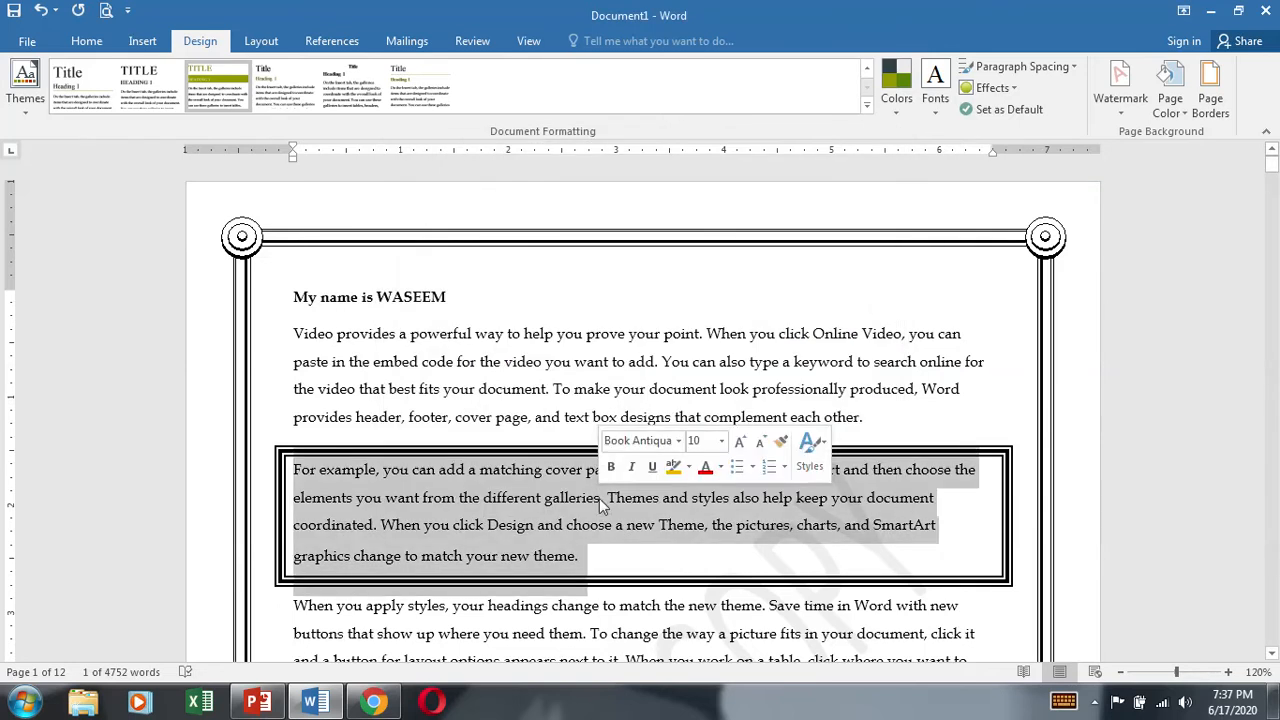
left_click(1197, 116)
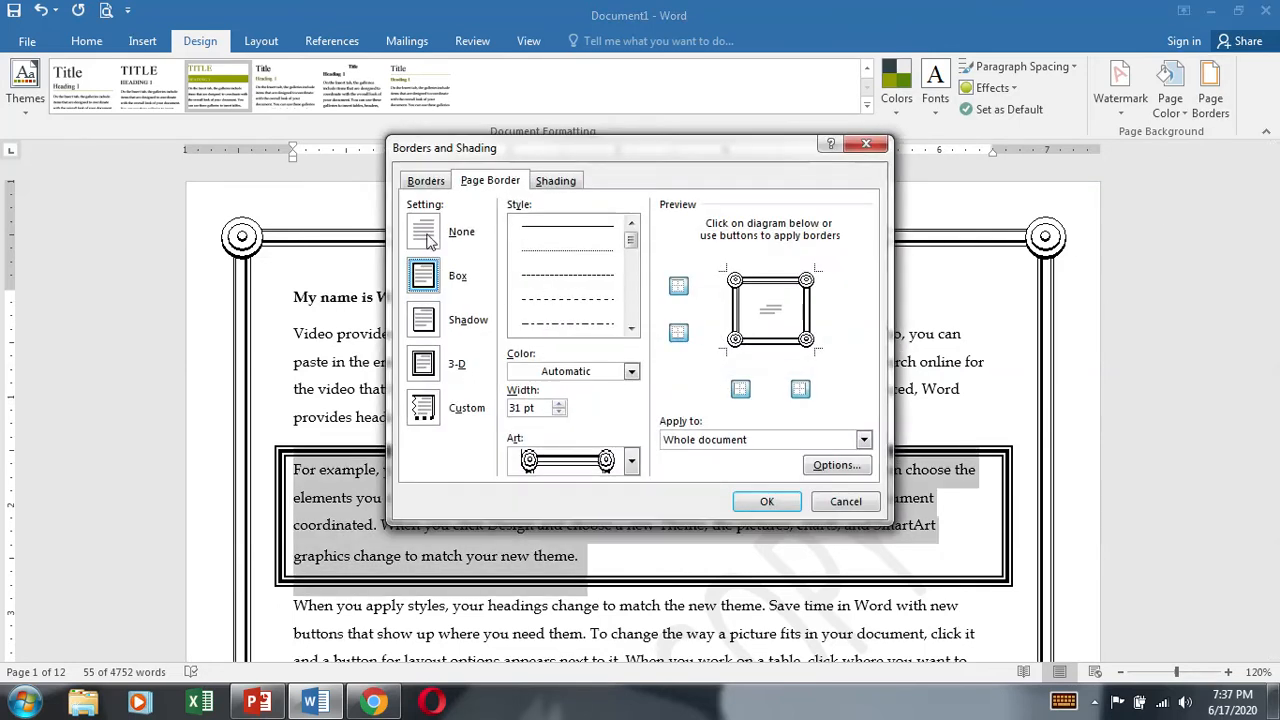
left_click(424, 234)
left_click(438, 284)
left_click(430, 181)
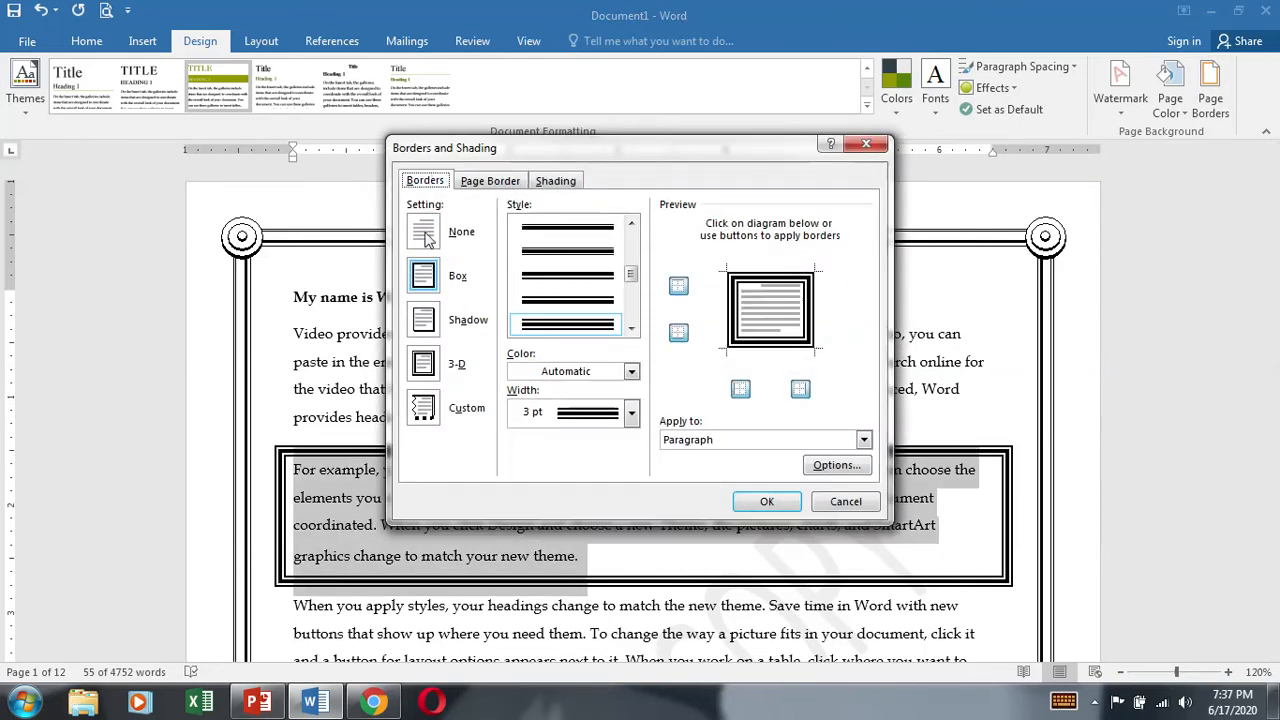
left_click(424, 234)
left_click(766, 501)
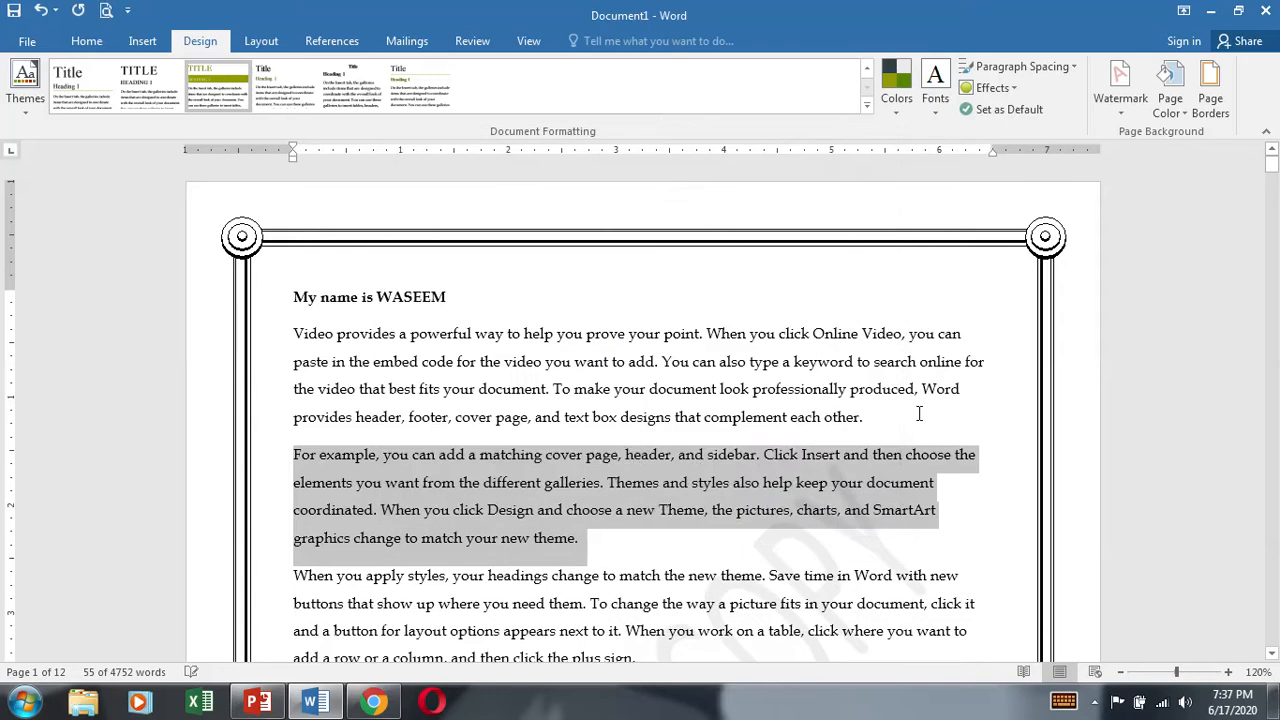
Step: Remove the right side of the art page border, keeping the other three sides on the whole document
left_click(920, 414)
scroll(1155, 220, "down", 5)
scroll(1163, 276, "up", 5)
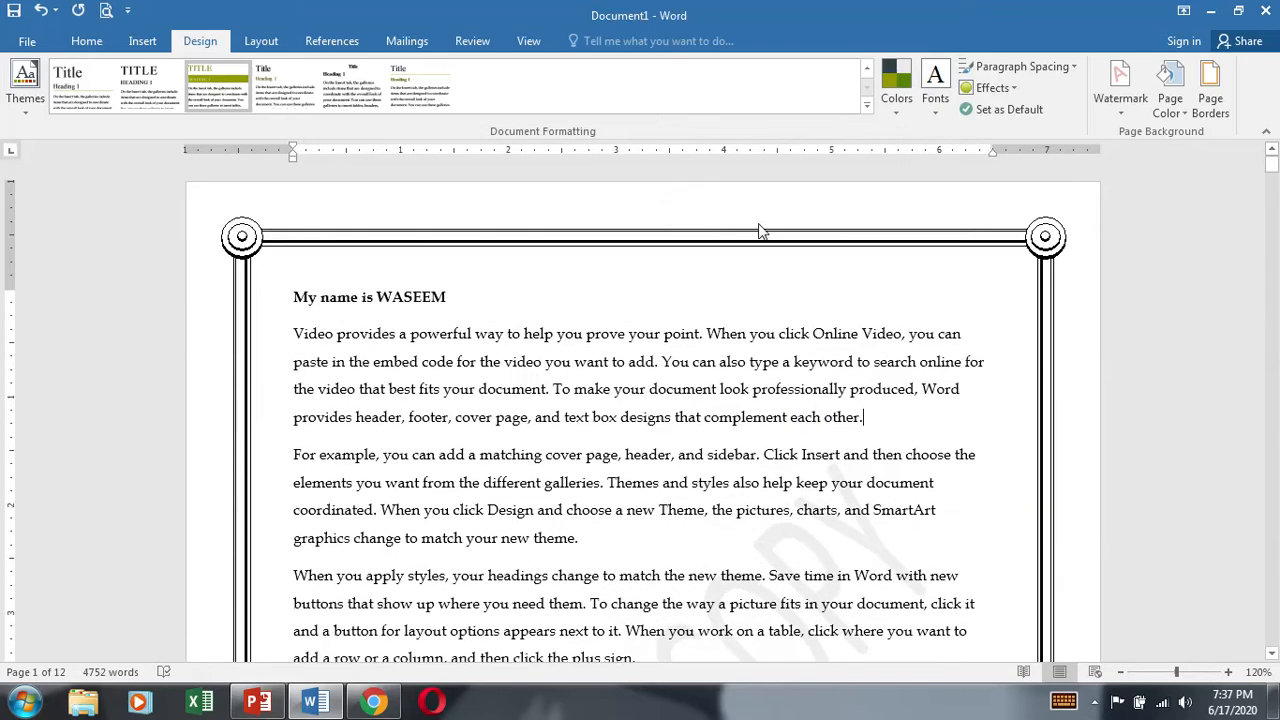
left_click(1206, 100)
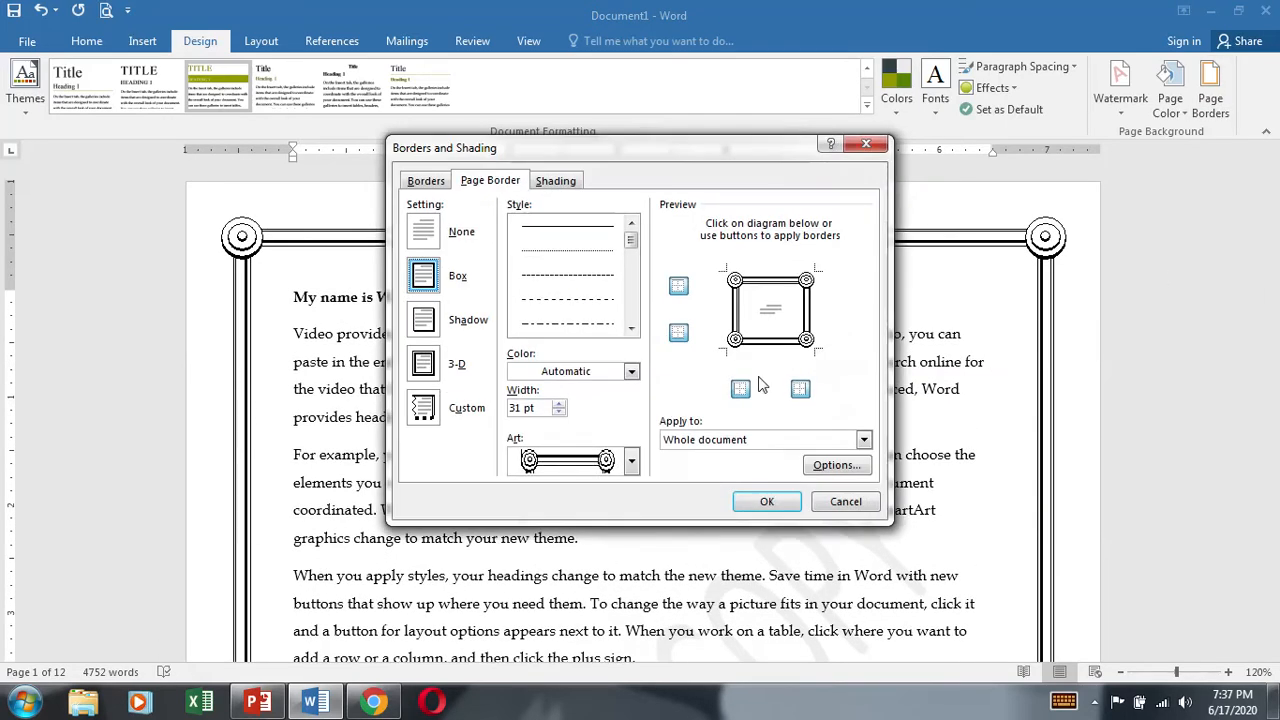
left_click(808, 310)
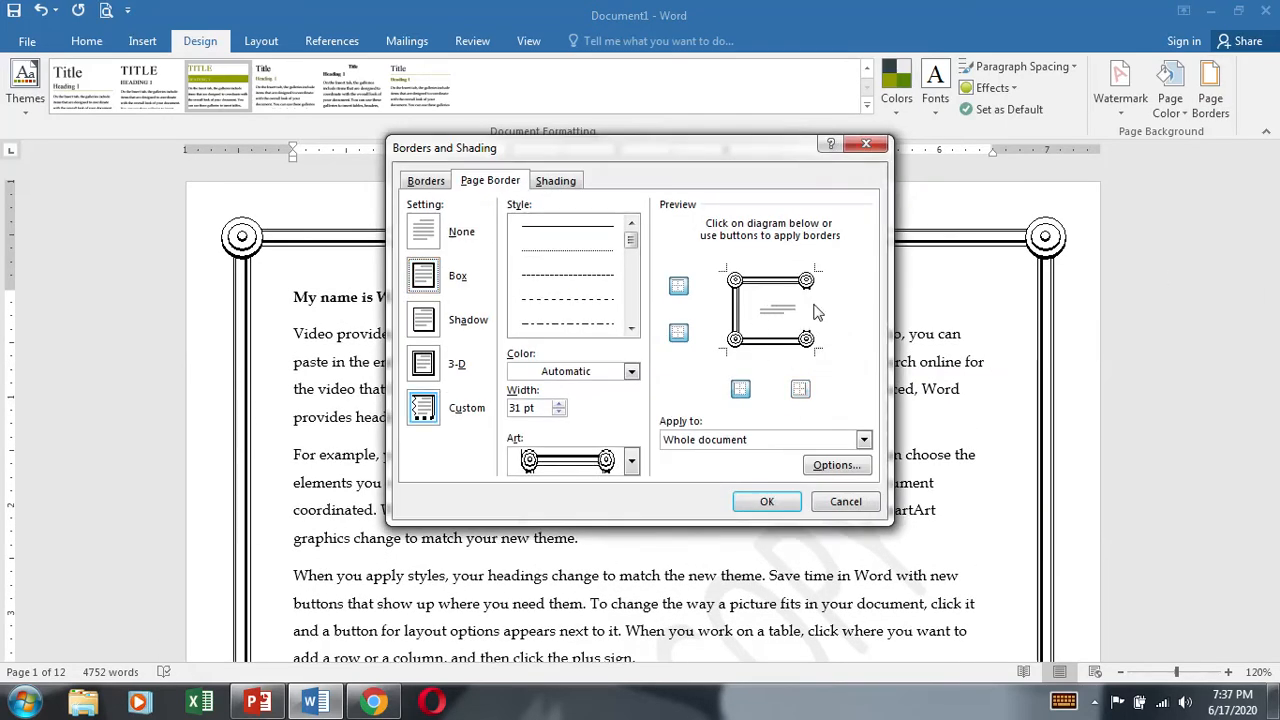
left_click(770, 502)
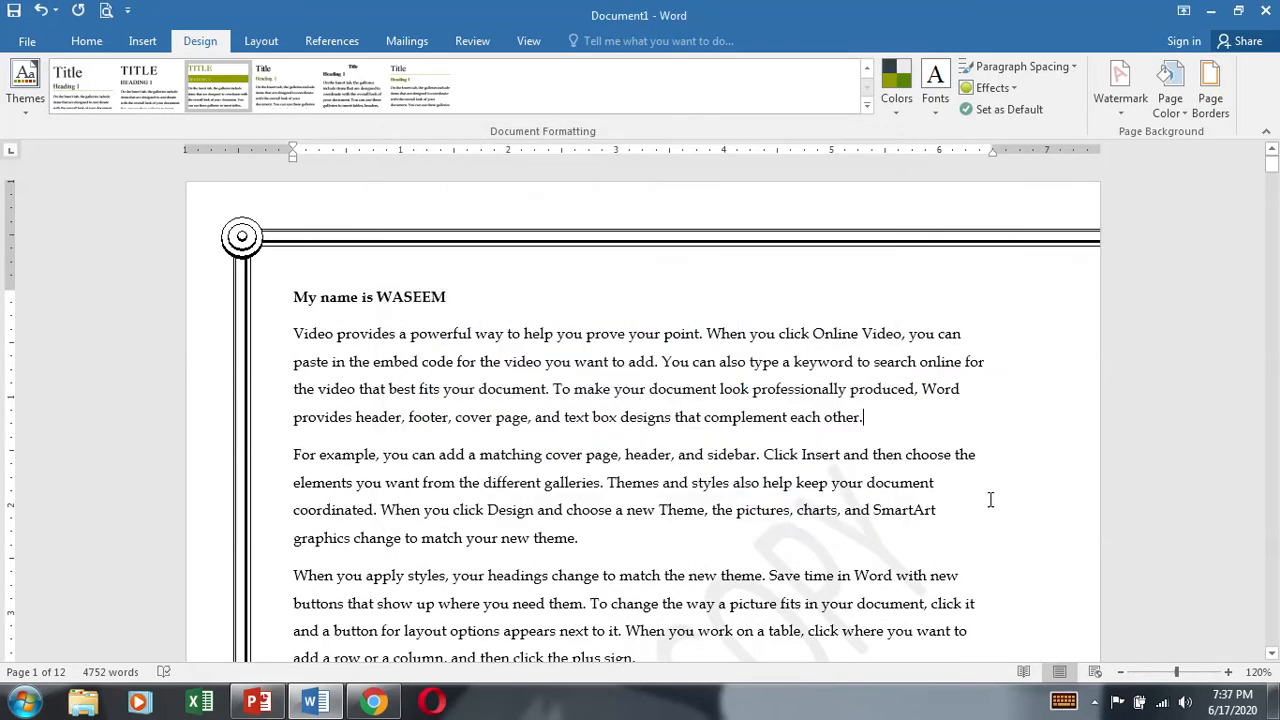
Step: Restore the right side of the art page border and remove its top side
left_click(1214, 106)
left_click(805, 308)
left_click(774, 284)
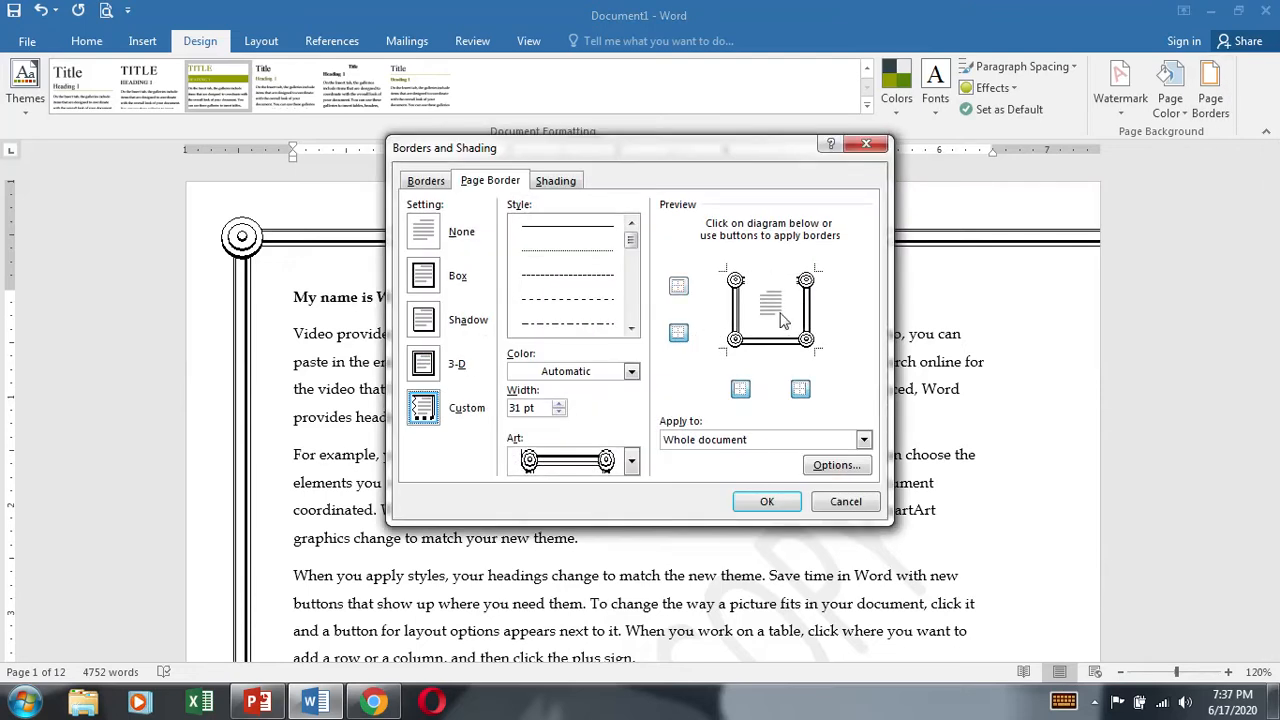
left_click(767, 501)
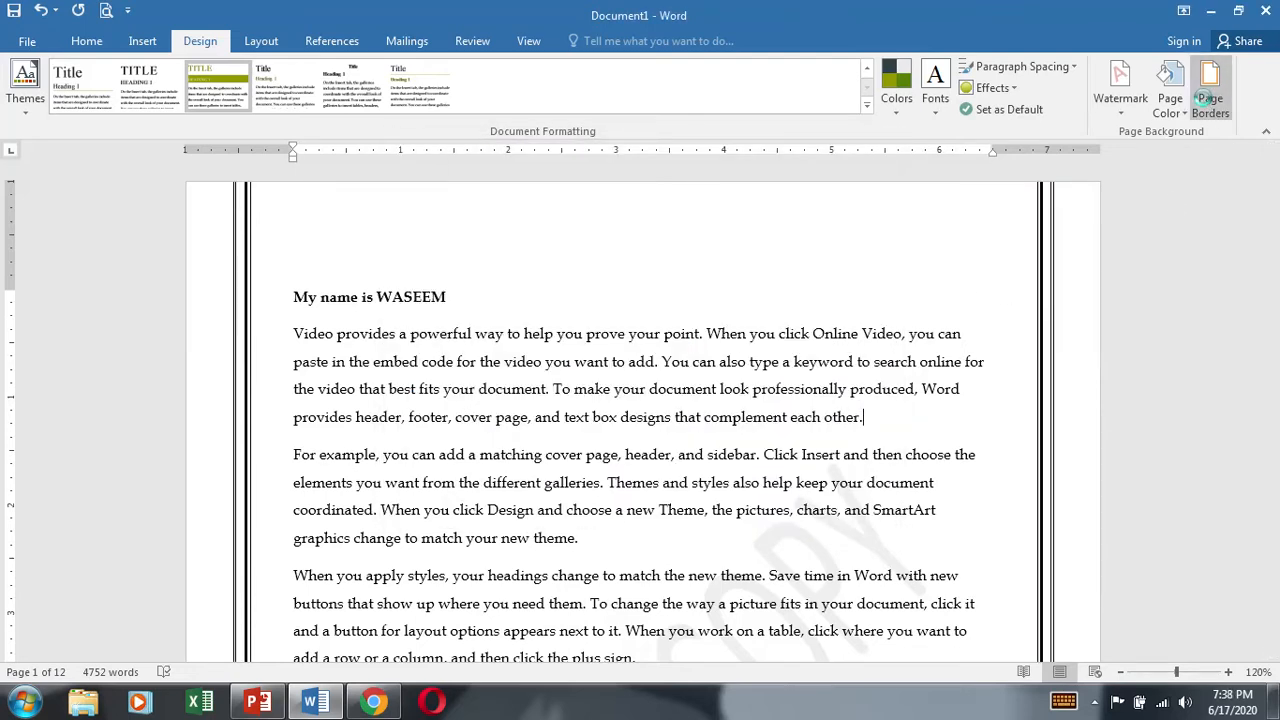
Step: Restore the top side of the art page border and color the border with the darkest green theme shade
left_click(1210, 100)
left_click(775, 284)
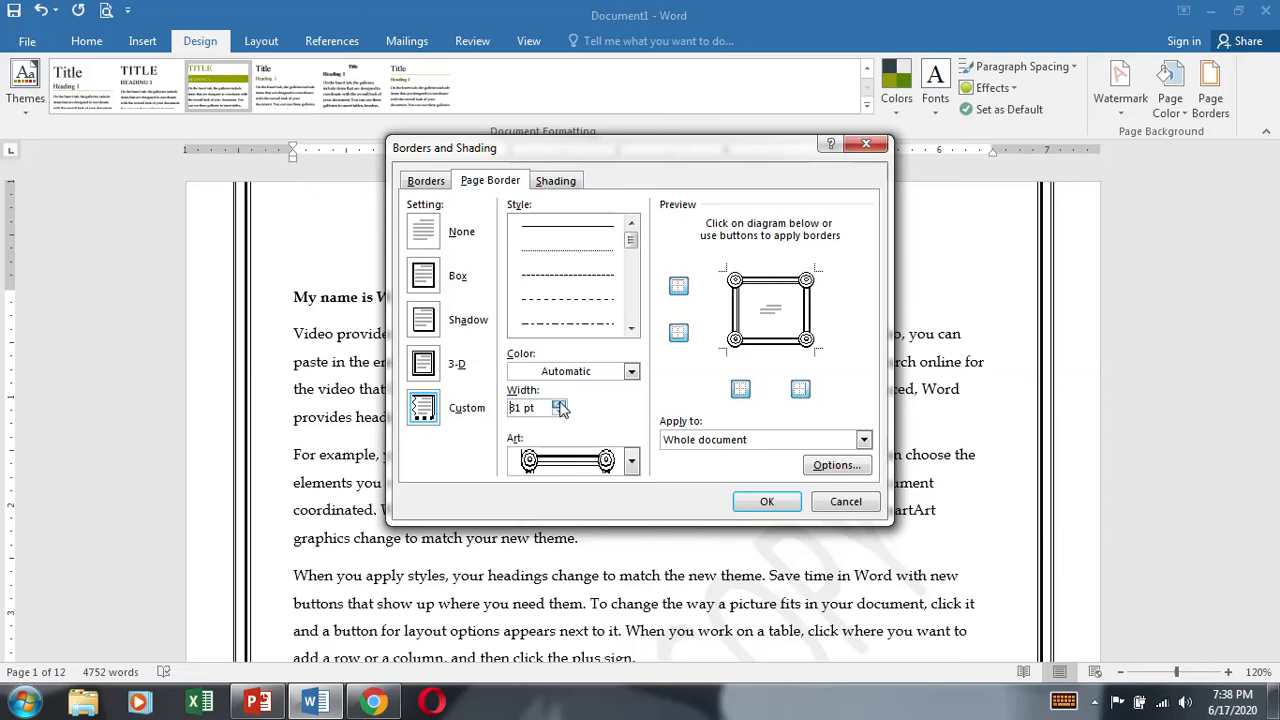
left_click(631, 371)
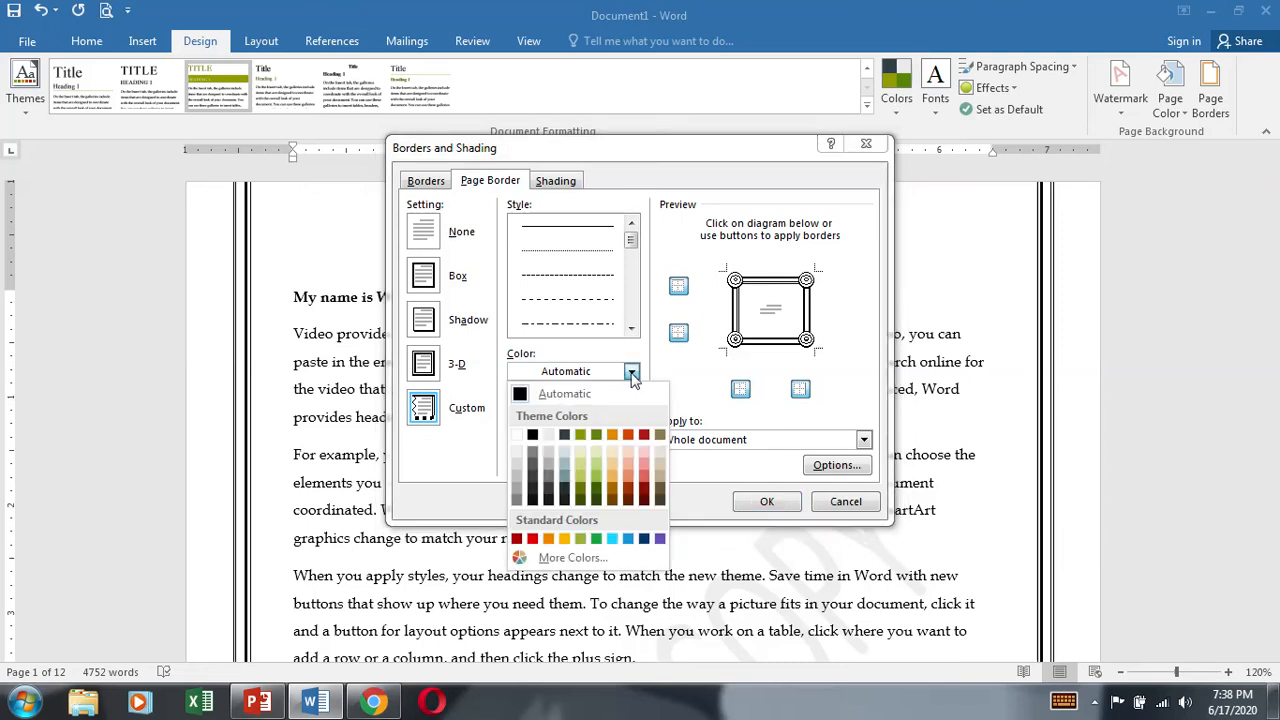
left_click(596, 500)
left_click(765, 501)
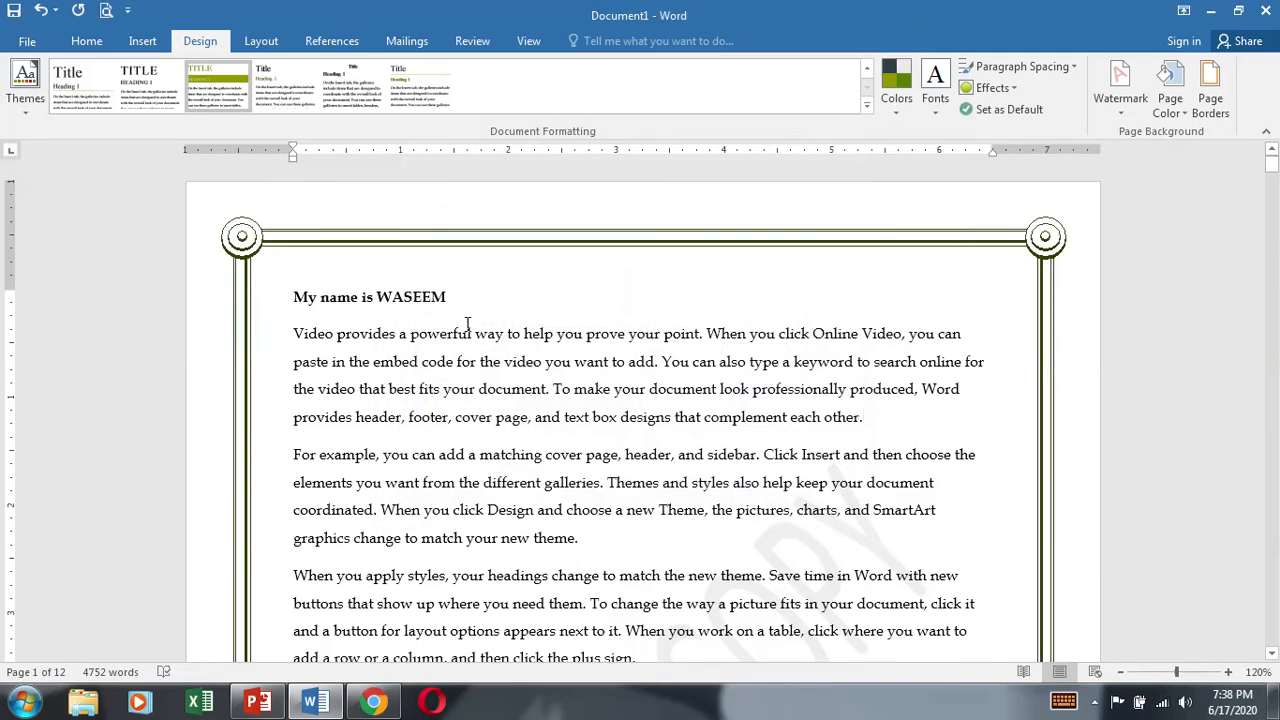
Step: Replace the art page border with a 3 pt diagonally striped box line around the whole document
left_click(1210, 115)
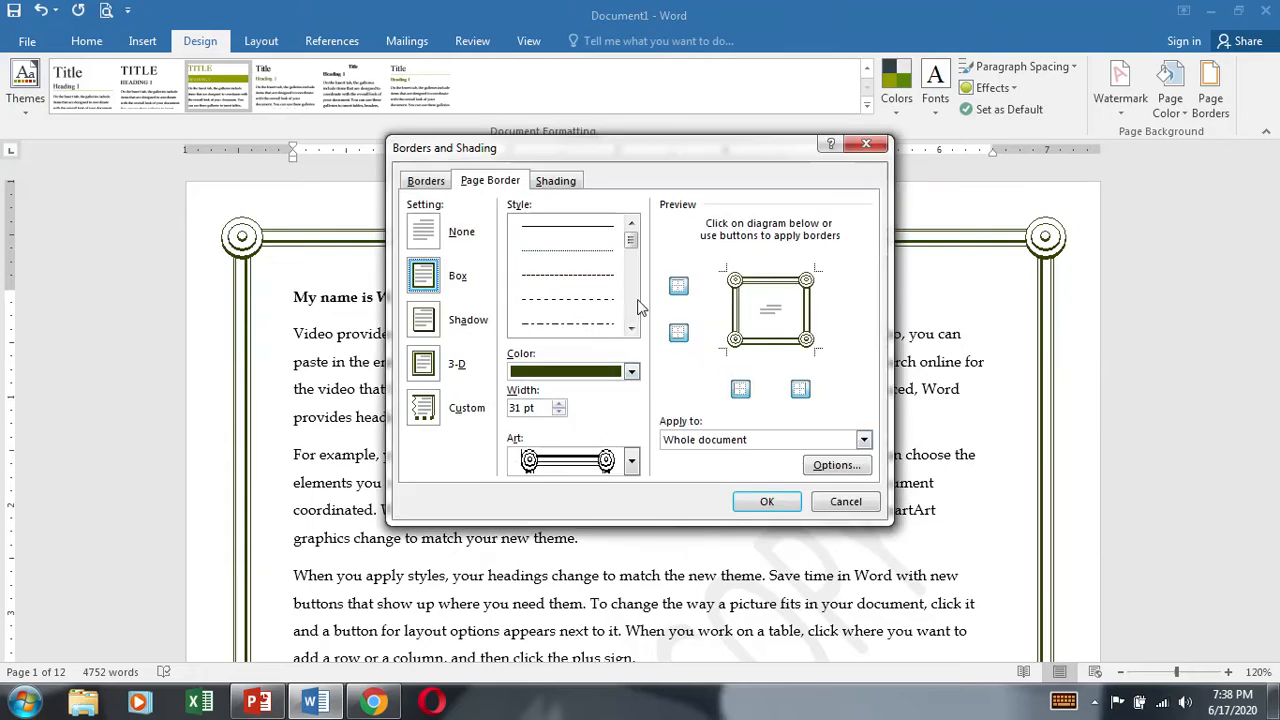
left_click_drag(631, 240, 631, 308)
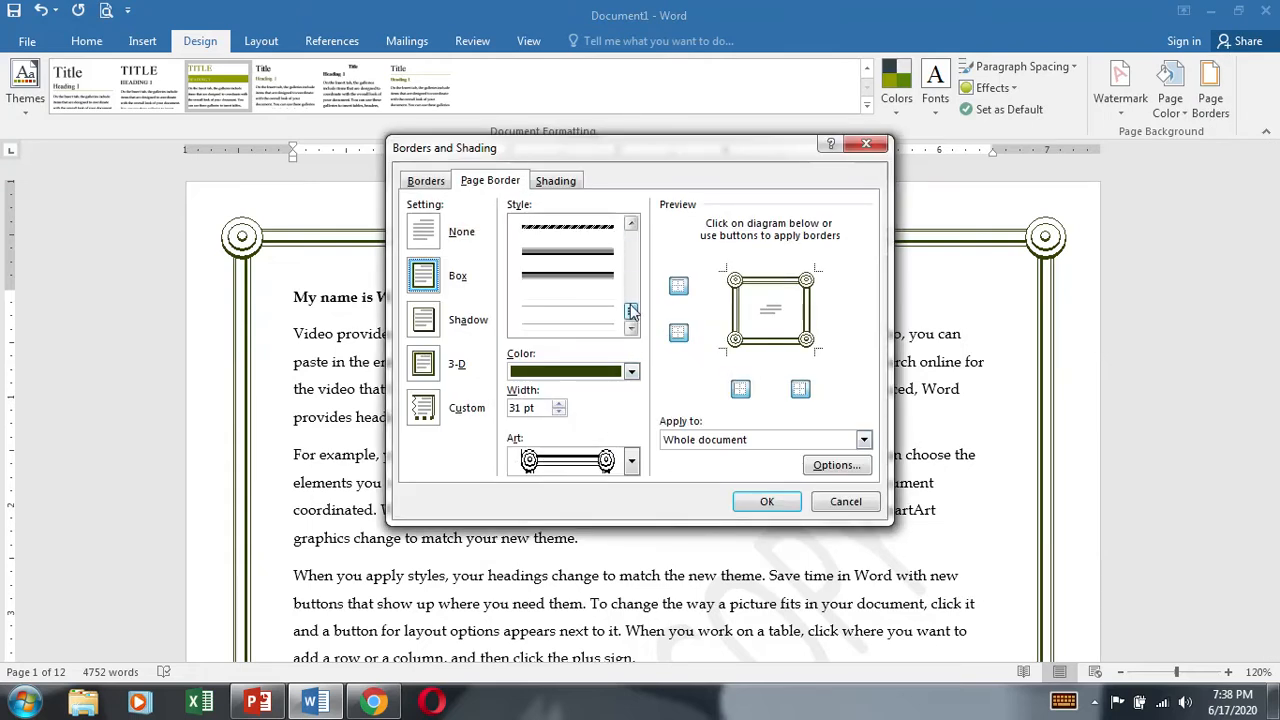
left_click(592, 229)
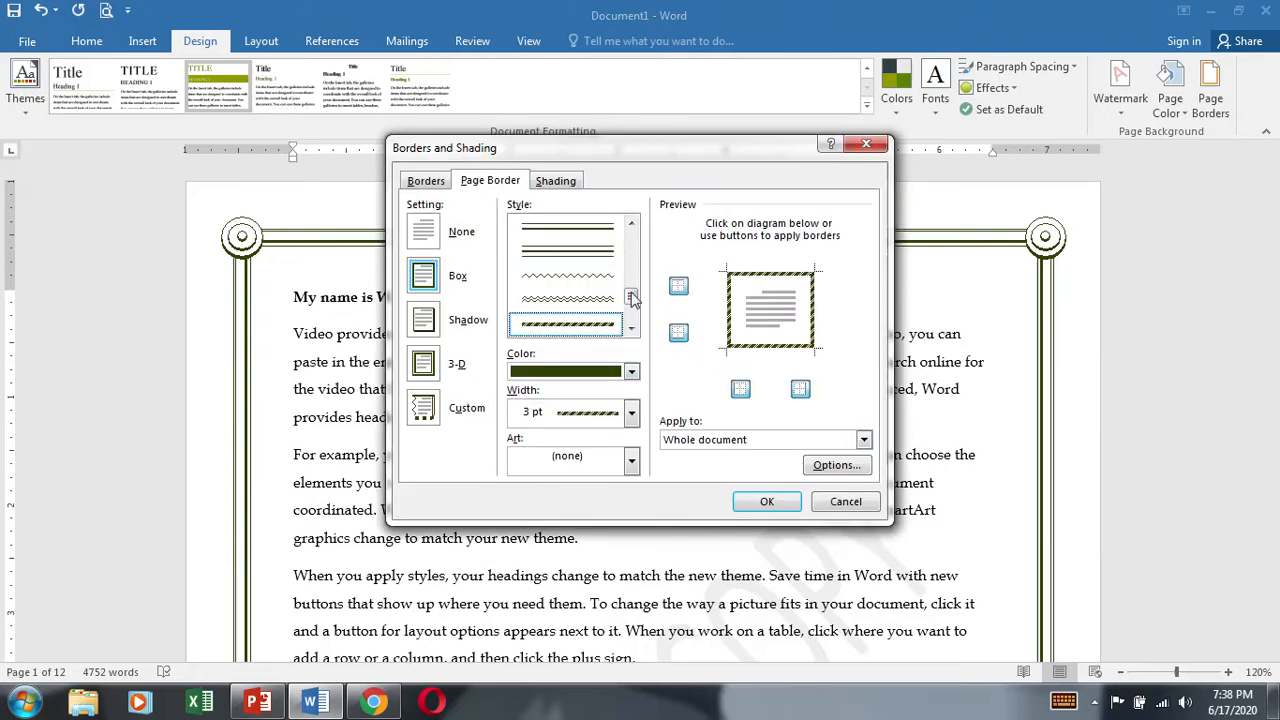
left_click(766, 500)
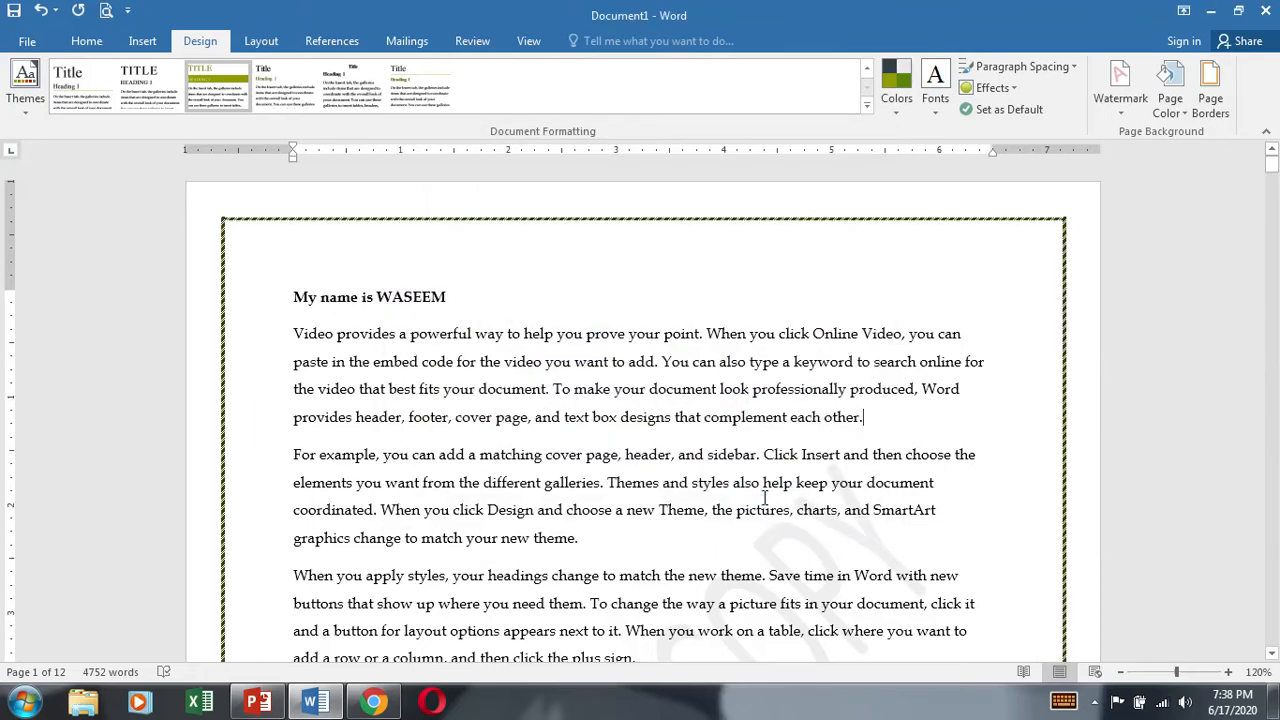
Step: Shade the first "Video provides" paragraph with a black fill and the Solid (100%) pattern style
left_click(1210, 95)
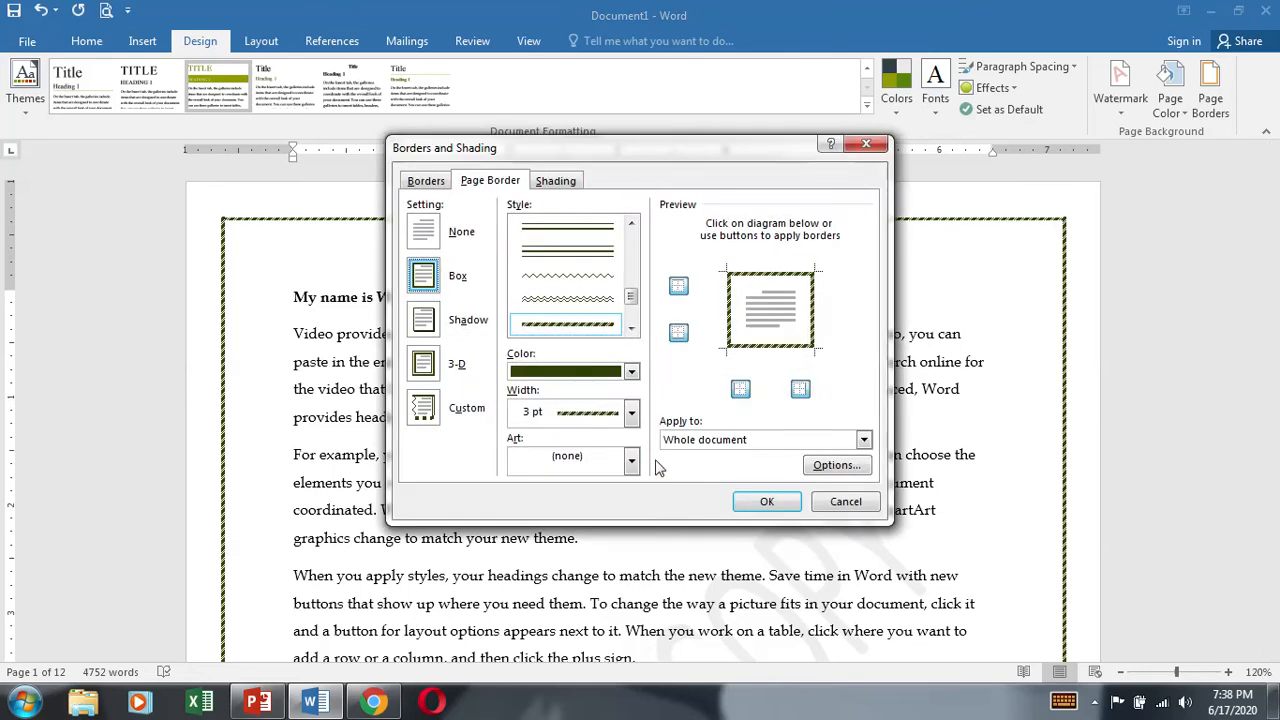
left_click(722, 442)
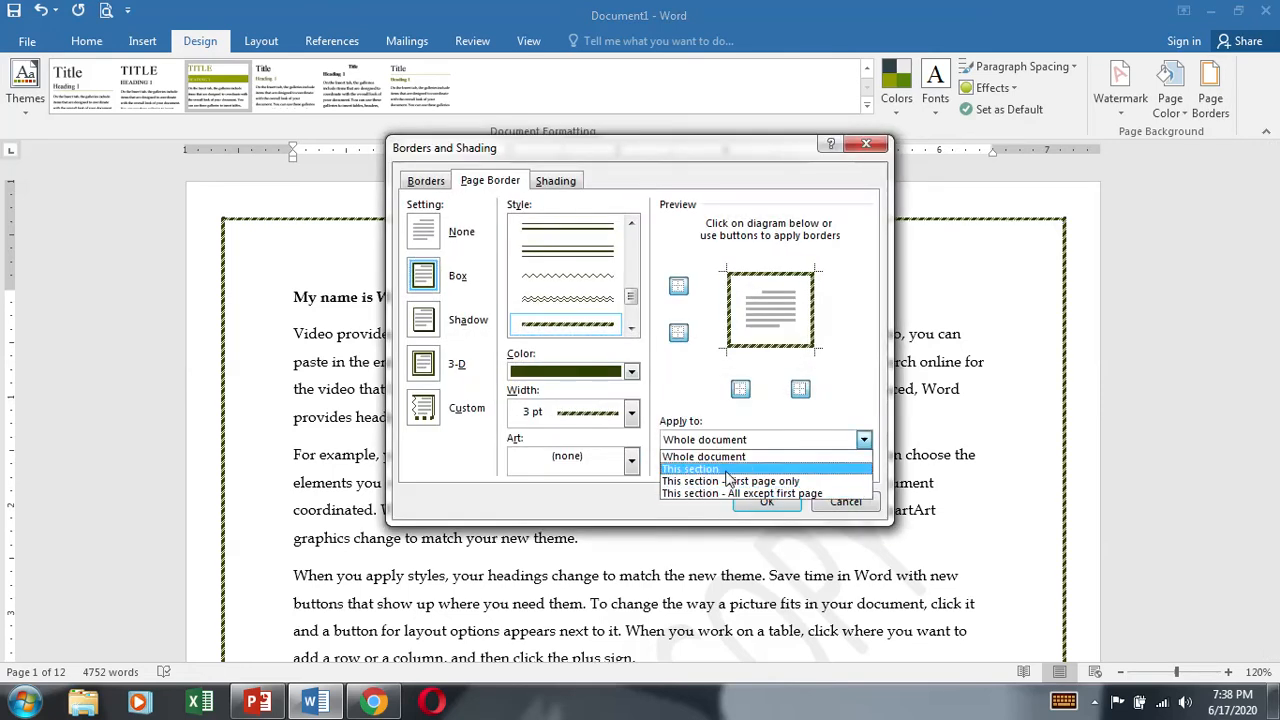
left_click(583, 511)
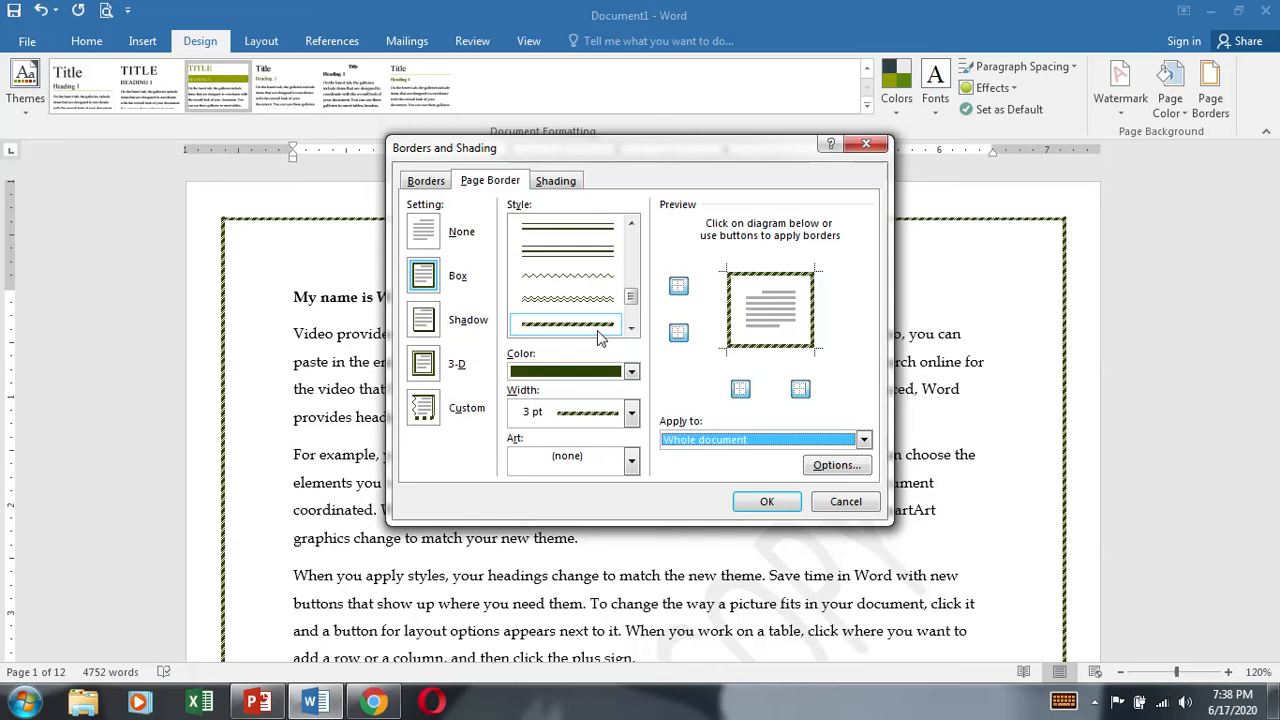
left_click(555, 181)
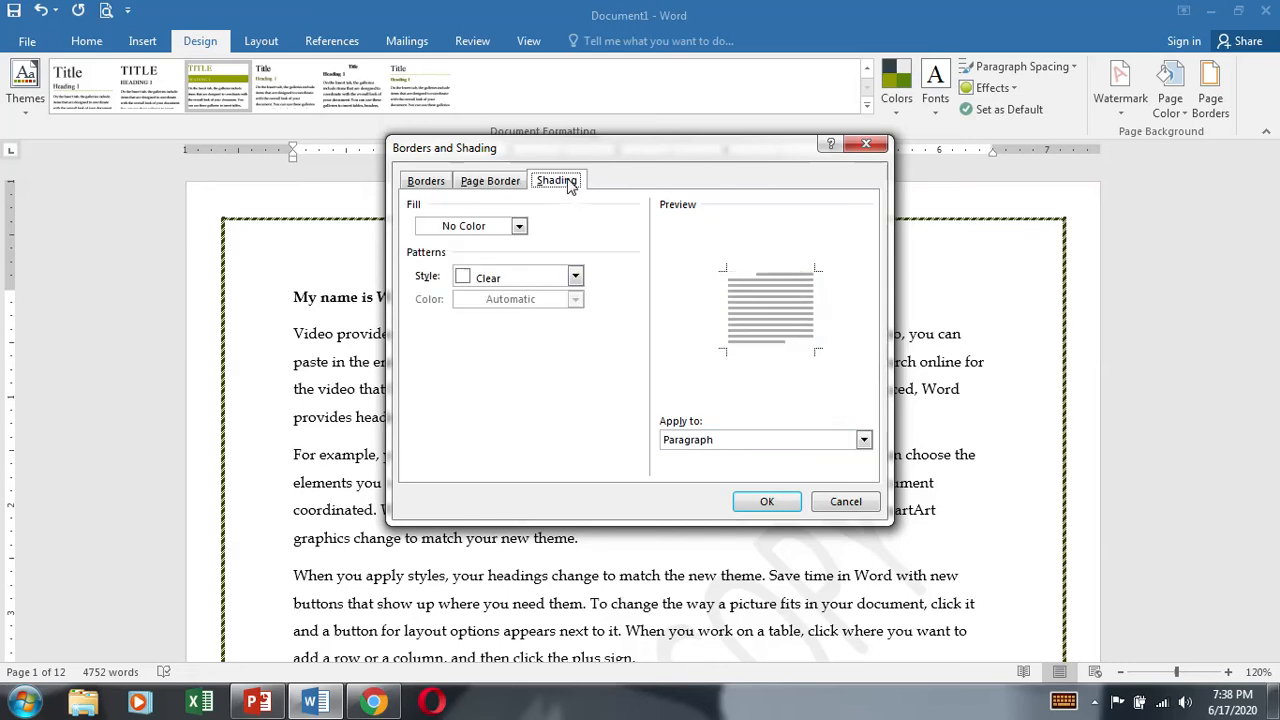
left_click(520, 227)
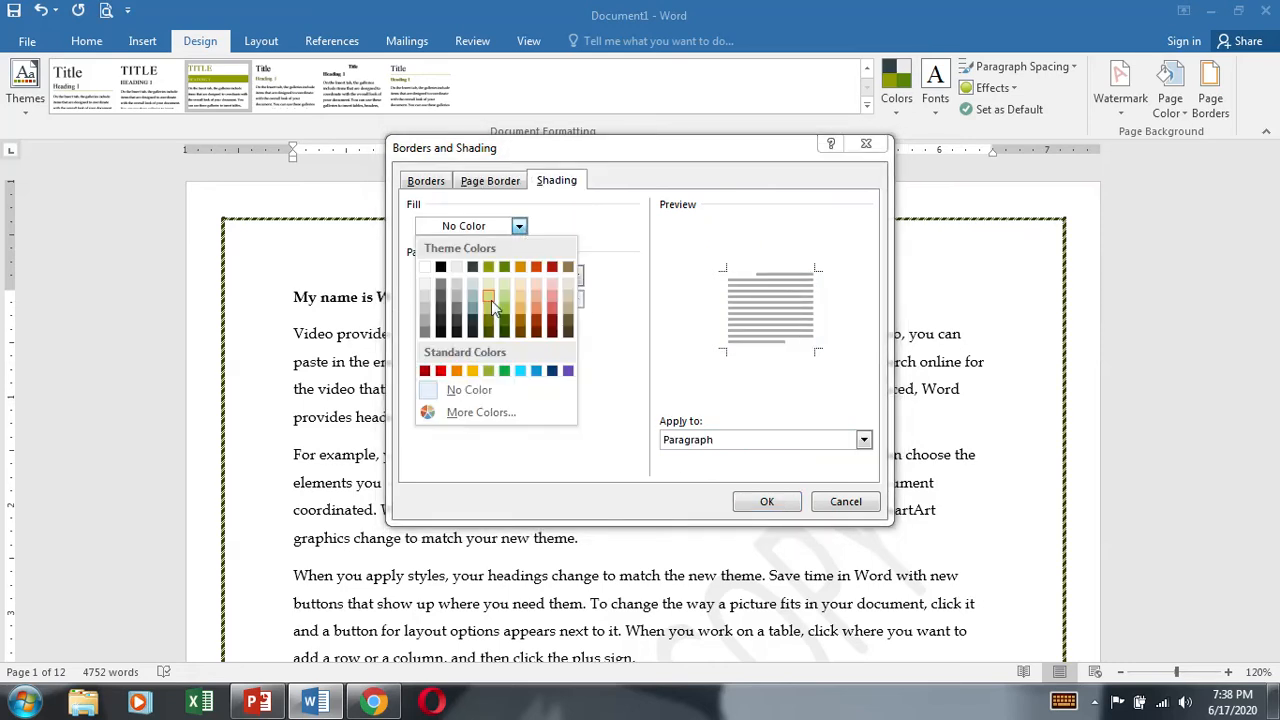
left_click(440, 266)
left_click(575, 277)
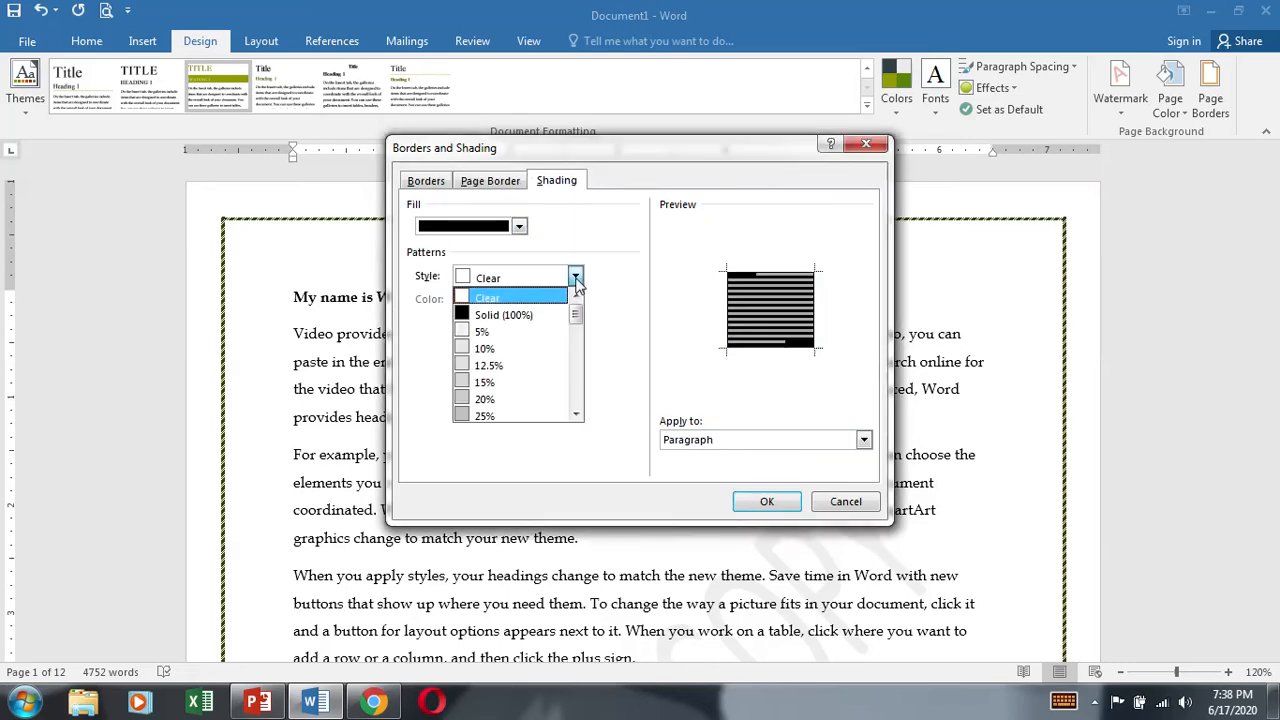
left_click(510, 314)
left_click(766, 498)
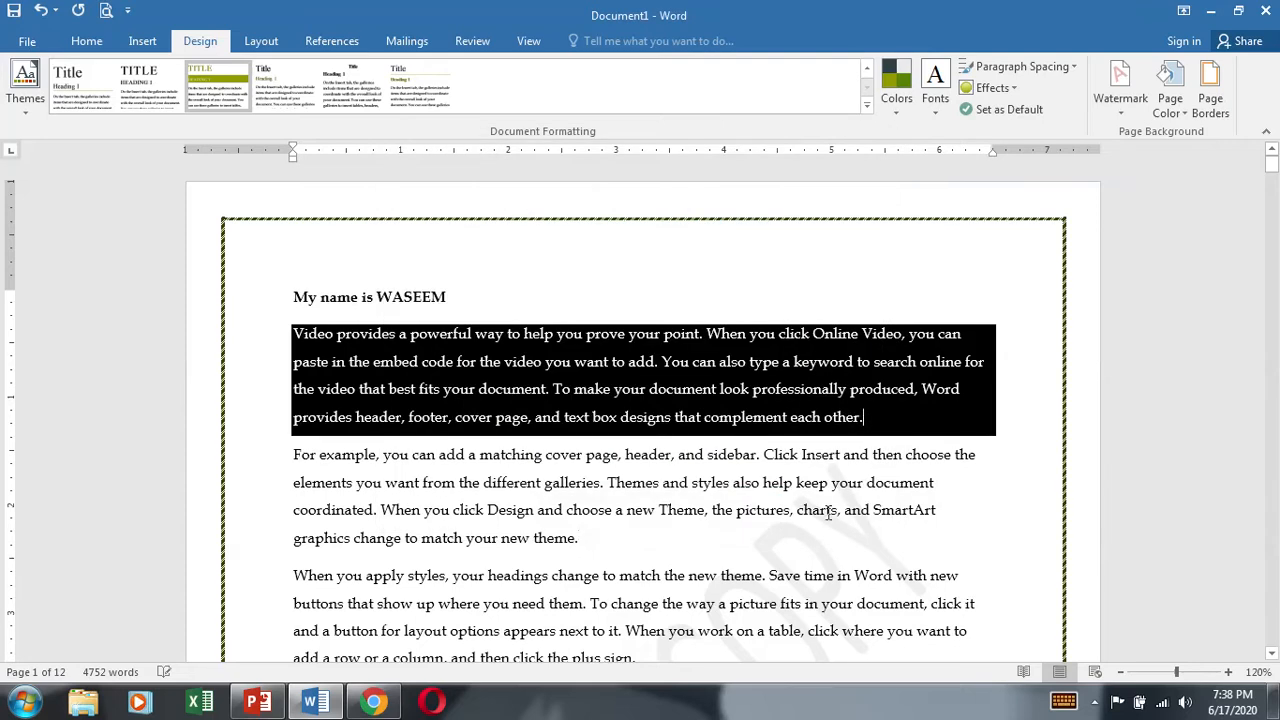
left_click_drag(963, 432, 300, 297)
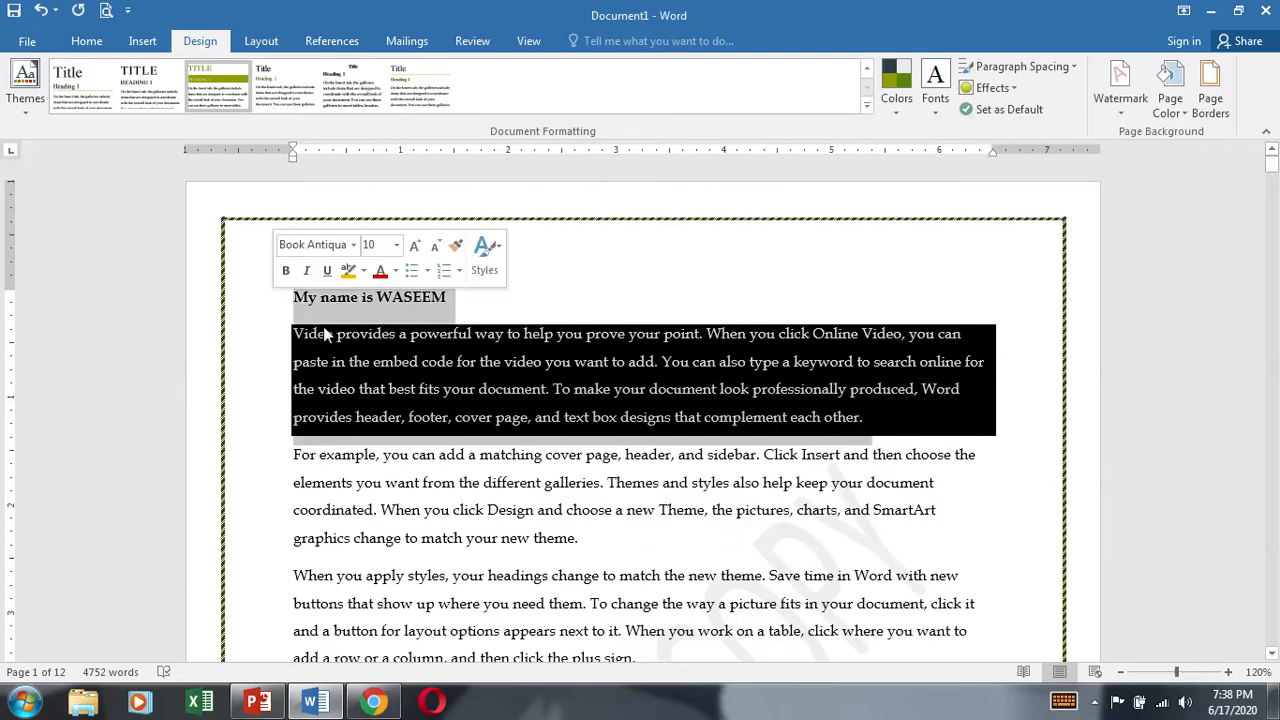
left_click(1013, 397)
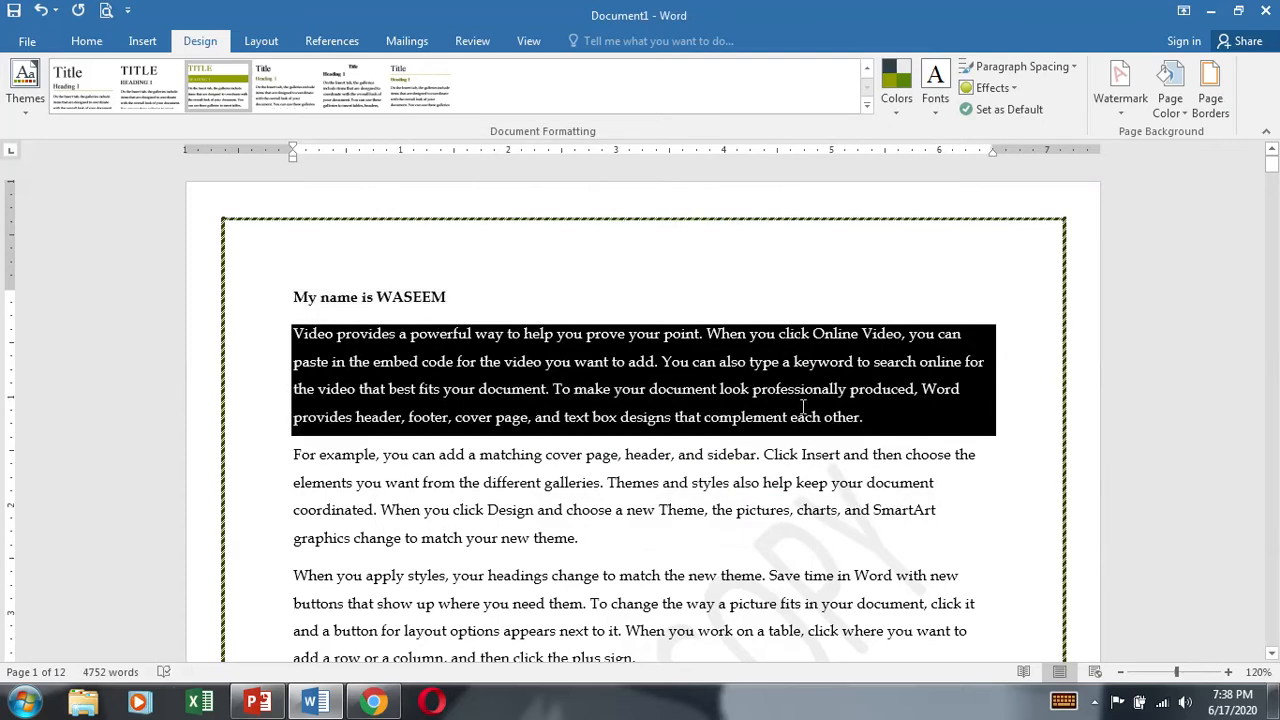
scroll(897, 443, "down", 5)
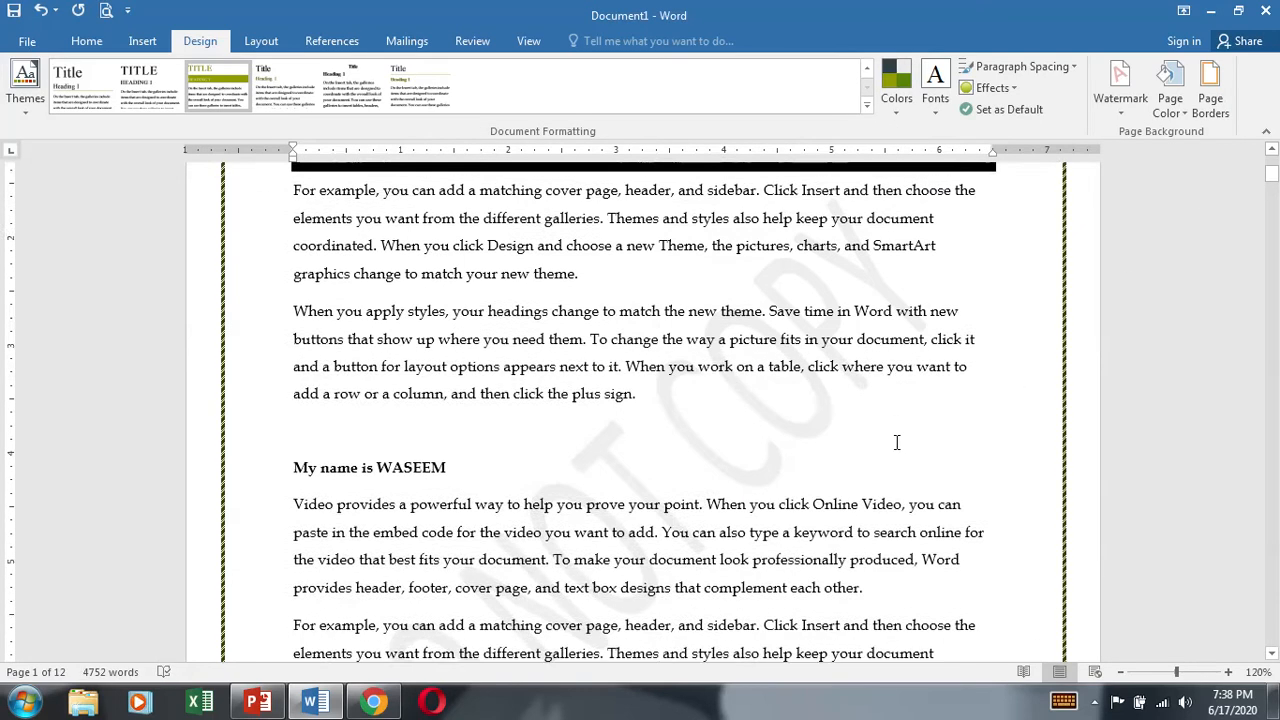
scroll(893, 445, "up", 5)
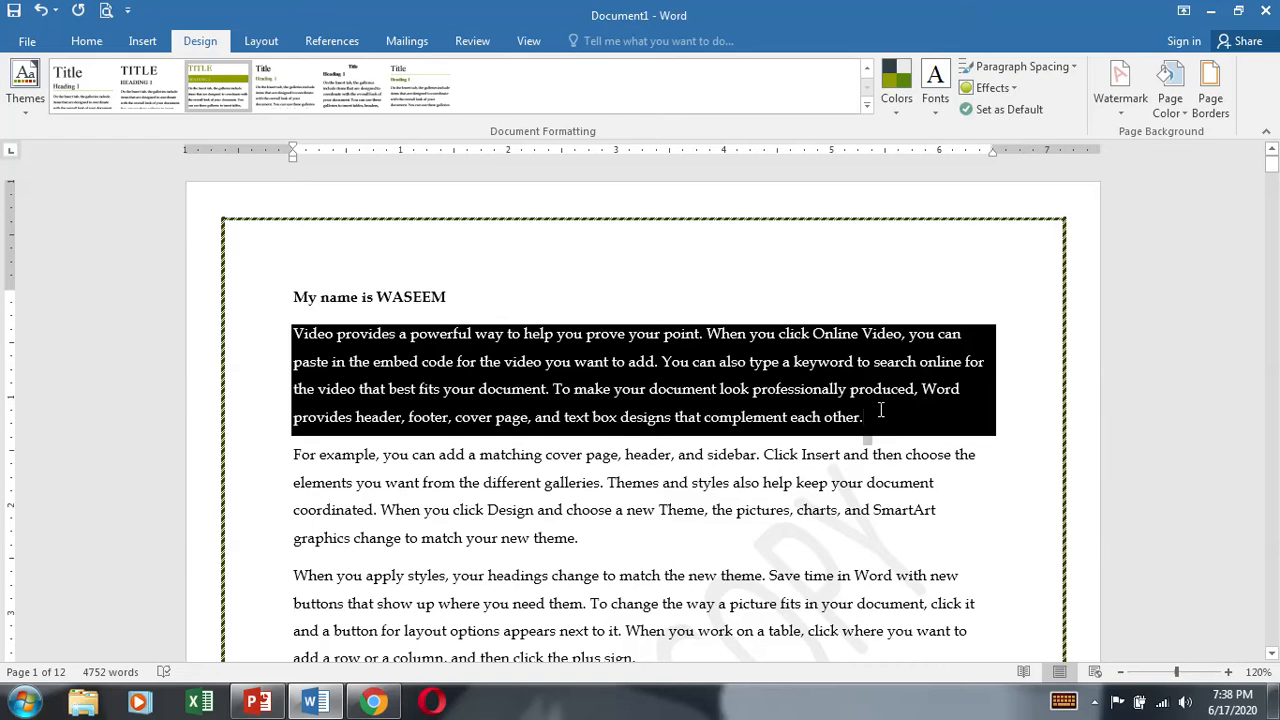
Step: Set the shading fill of the first "Video provides" paragraph to No Color
double_click(881, 410)
triple_click(741, 401)
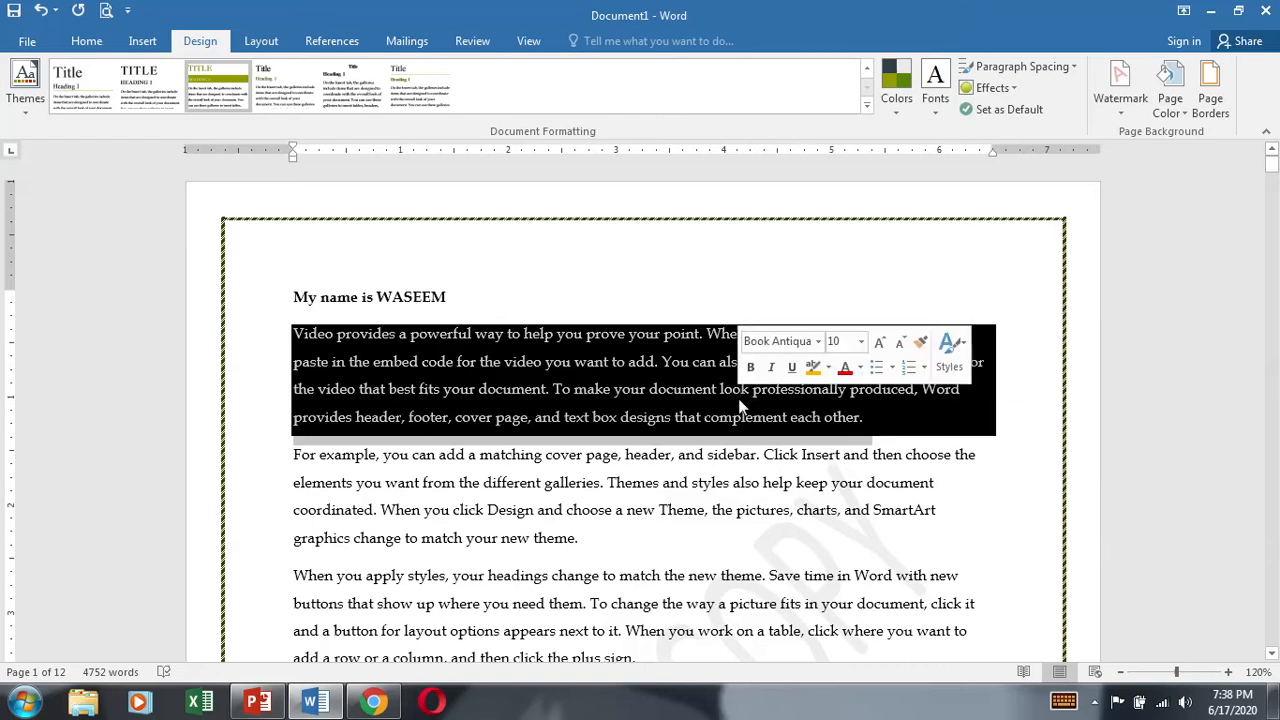
left_click(1210, 90)
left_click(556, 181)
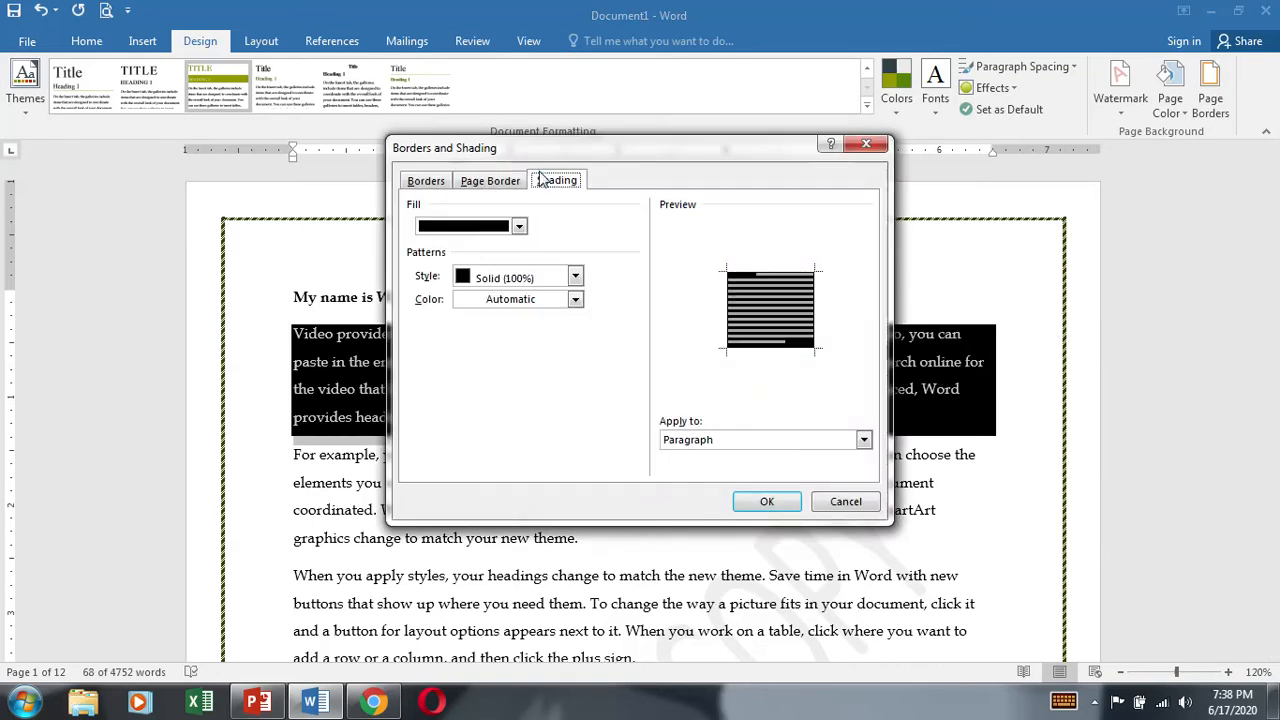
left_click(519, 226)
left_click(469, 390)
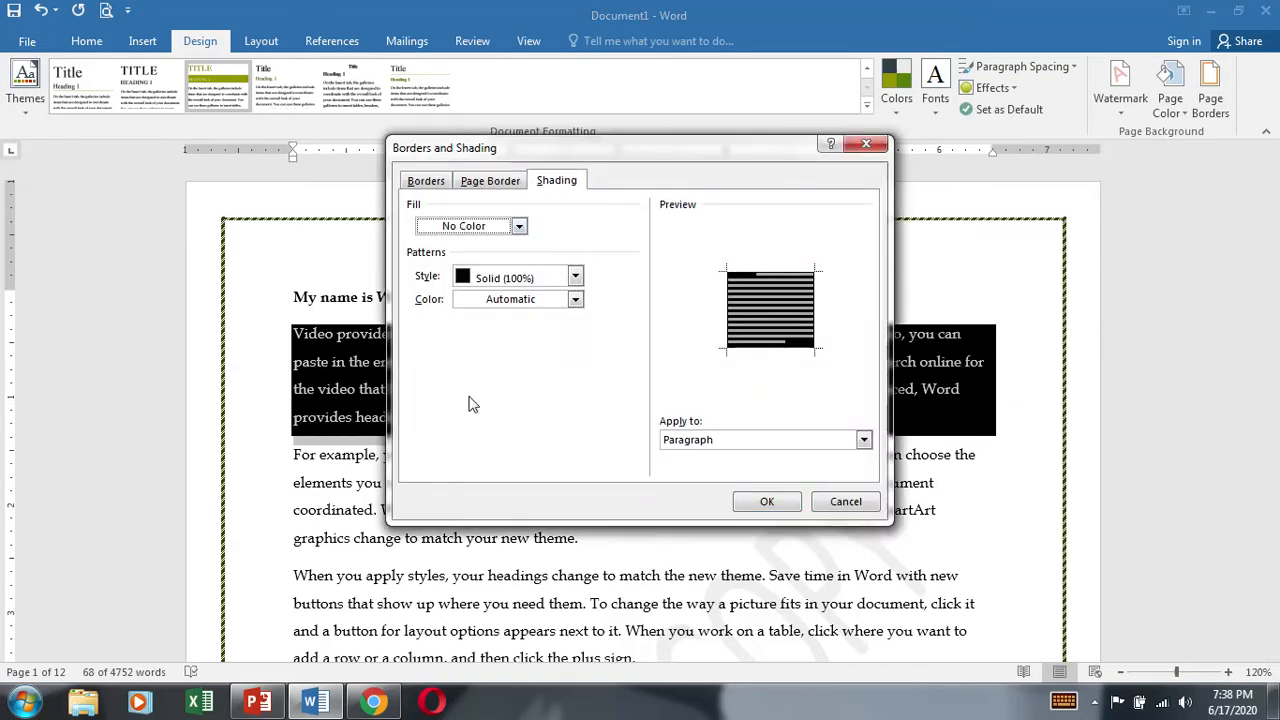
left_click(767, 502)
left_click(719, 580)
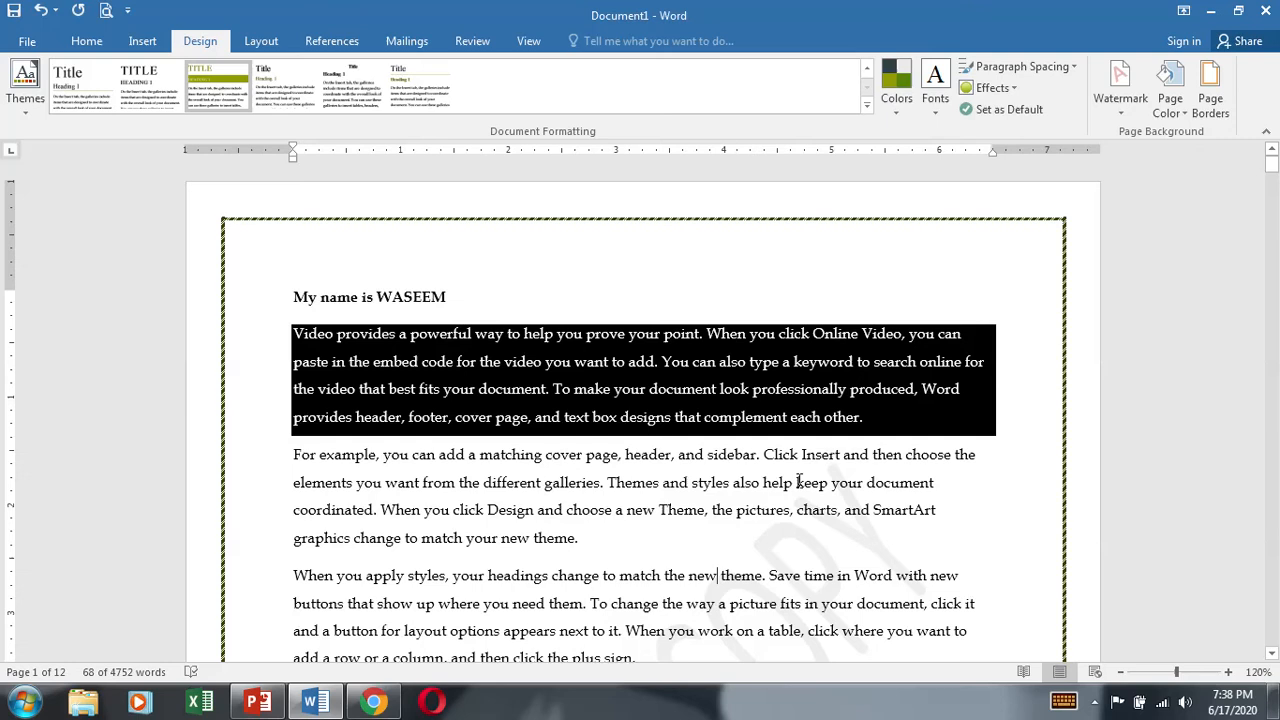
Step: Set the shading pattern style of the first "Video provides" paragraph to Clear
triple_click(731, 396)
left_click(1210, 90)
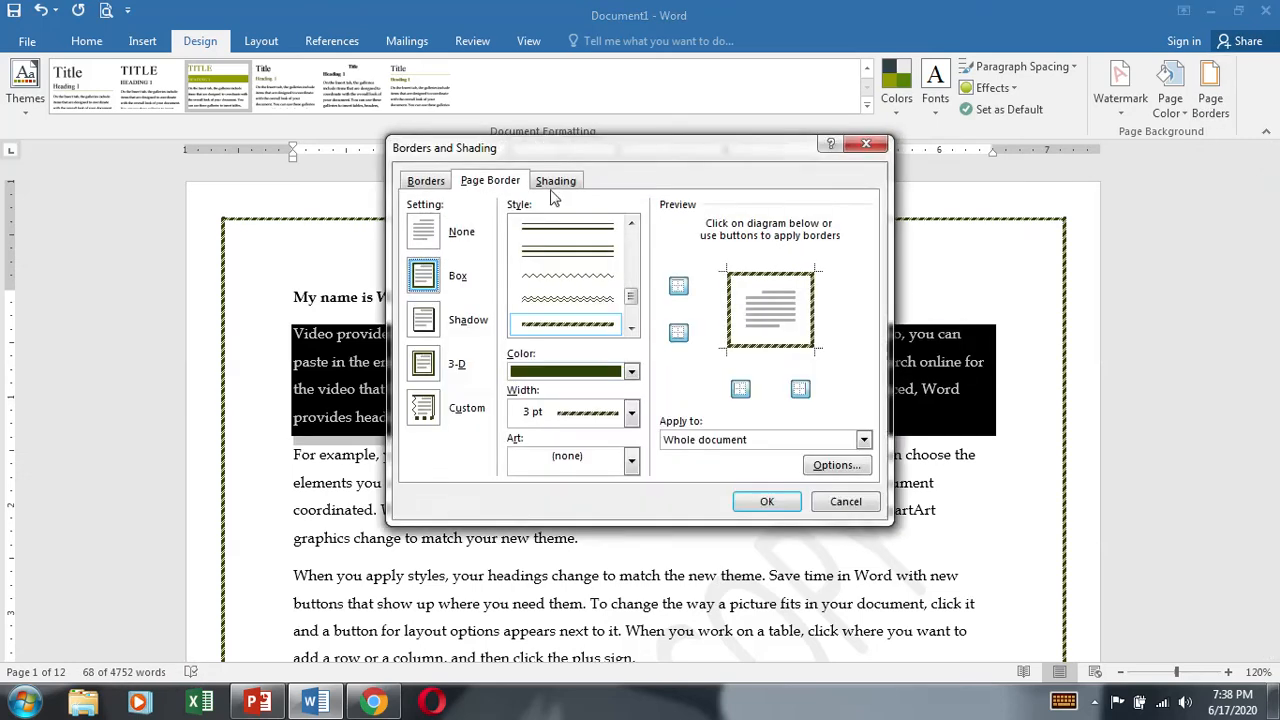
left_click(556, 181)
left_click(515, 280)
left_click(500, 300)
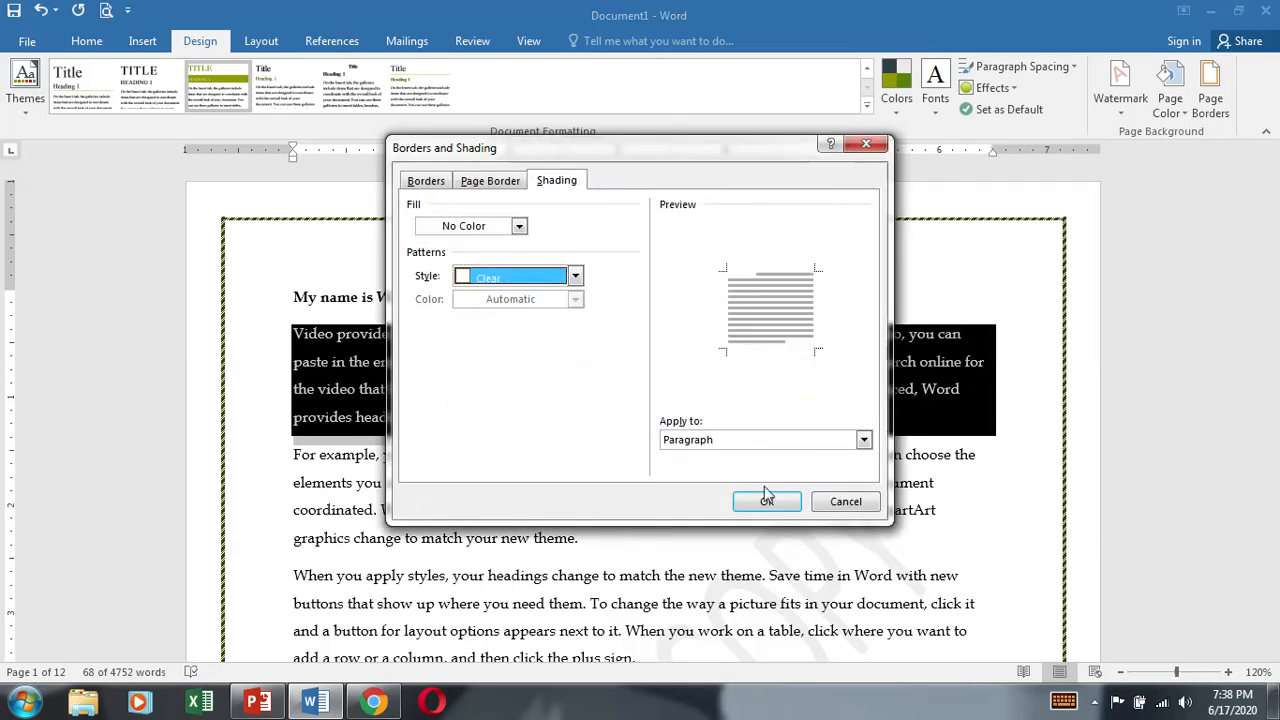
left_click(767, 502)
left_click(843, 538)
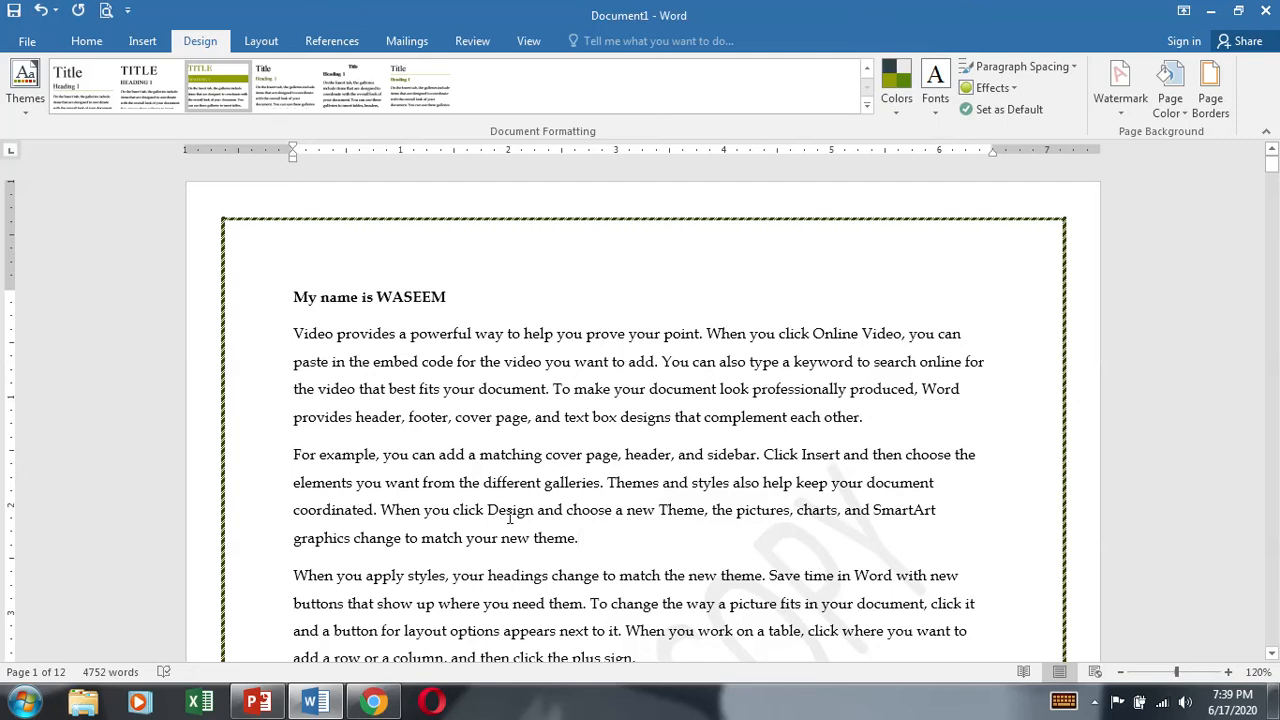
Step: Open the page border settings for review and close them without making changes
key("alt")
key("g")
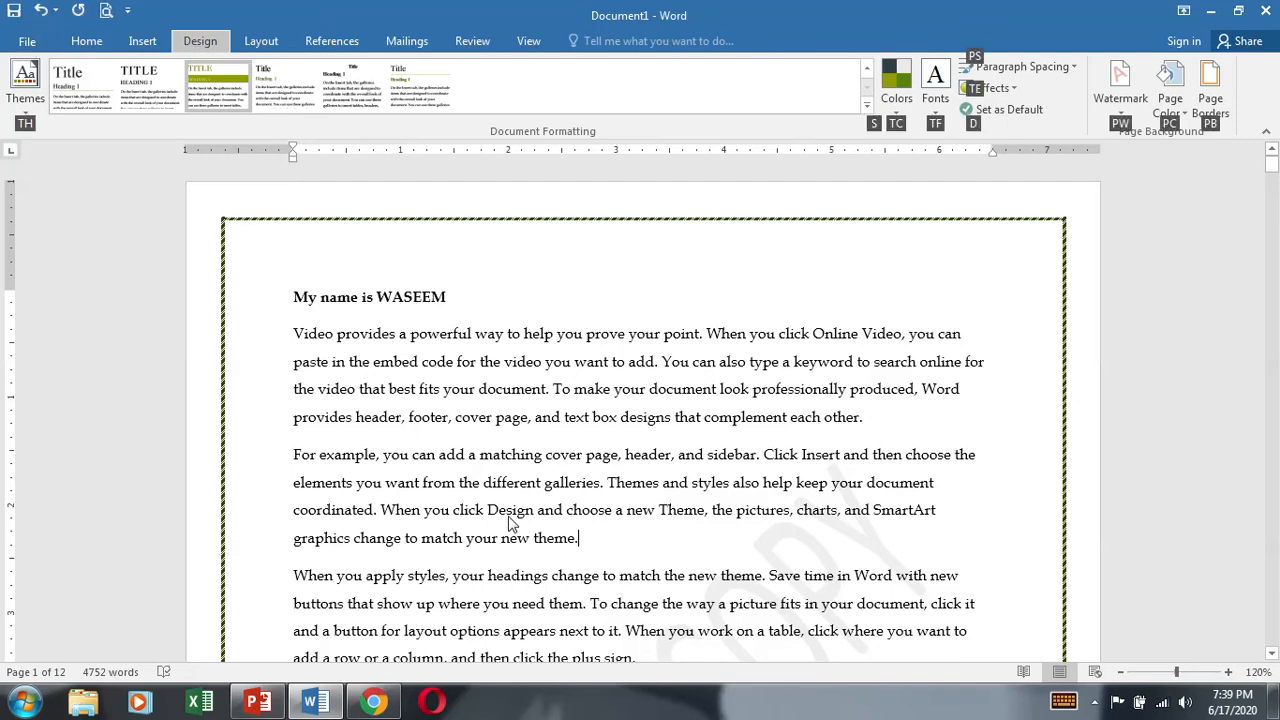
key("p")
key("b")
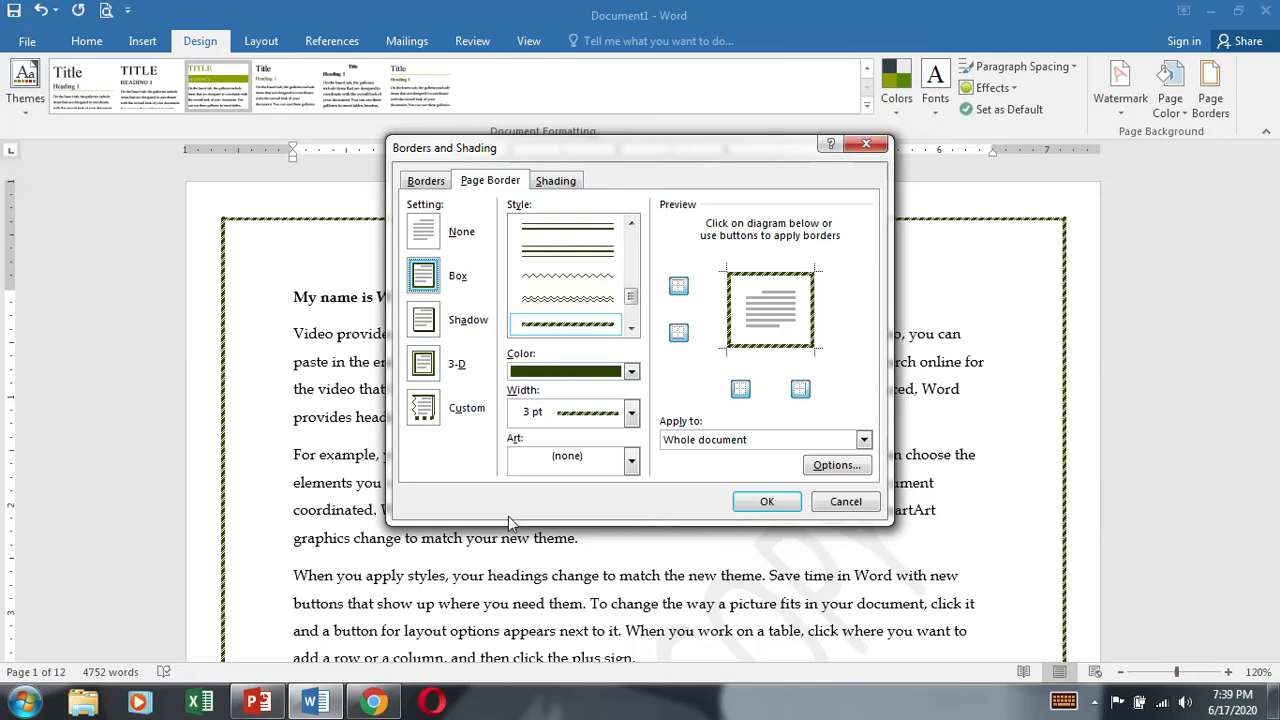
left_click(838, 505)
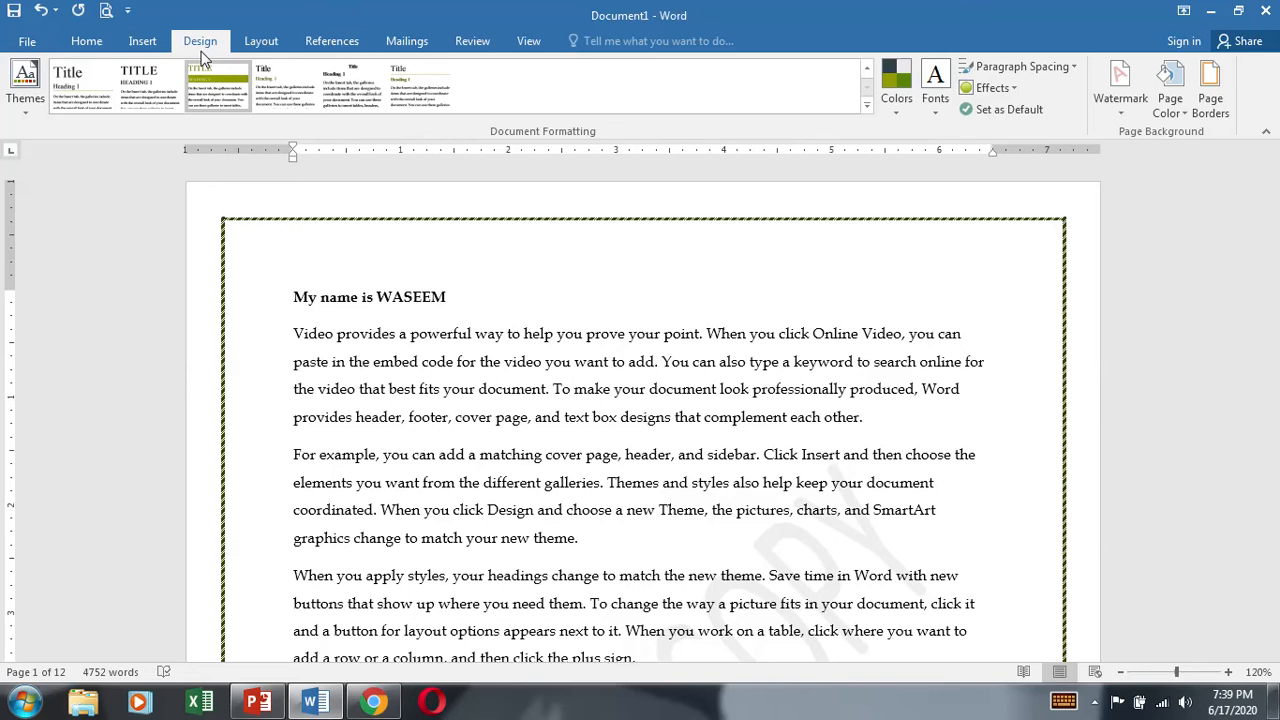
Step: Display the page setup and paragraph spacing commands for the document's layout
left_click(260, 42)
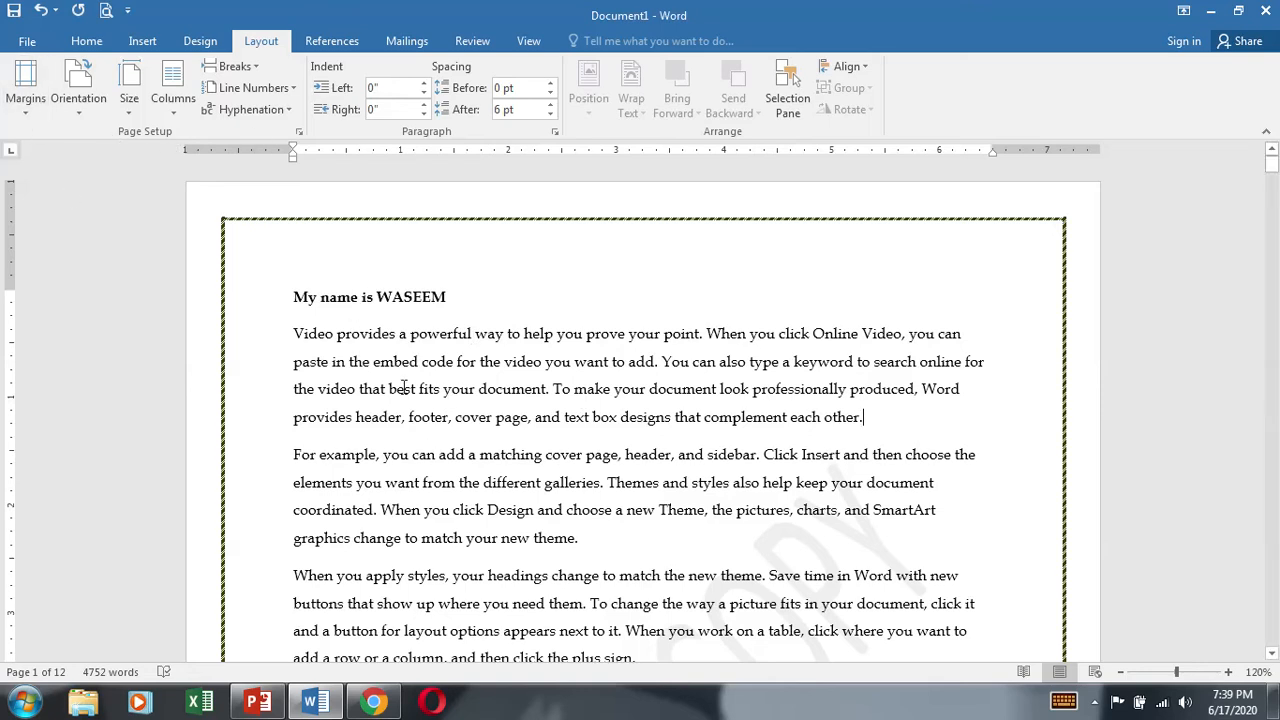
Step: Apply the Narrow margin preset, 0.5" on all sides, to the document
left_click(22, 110)
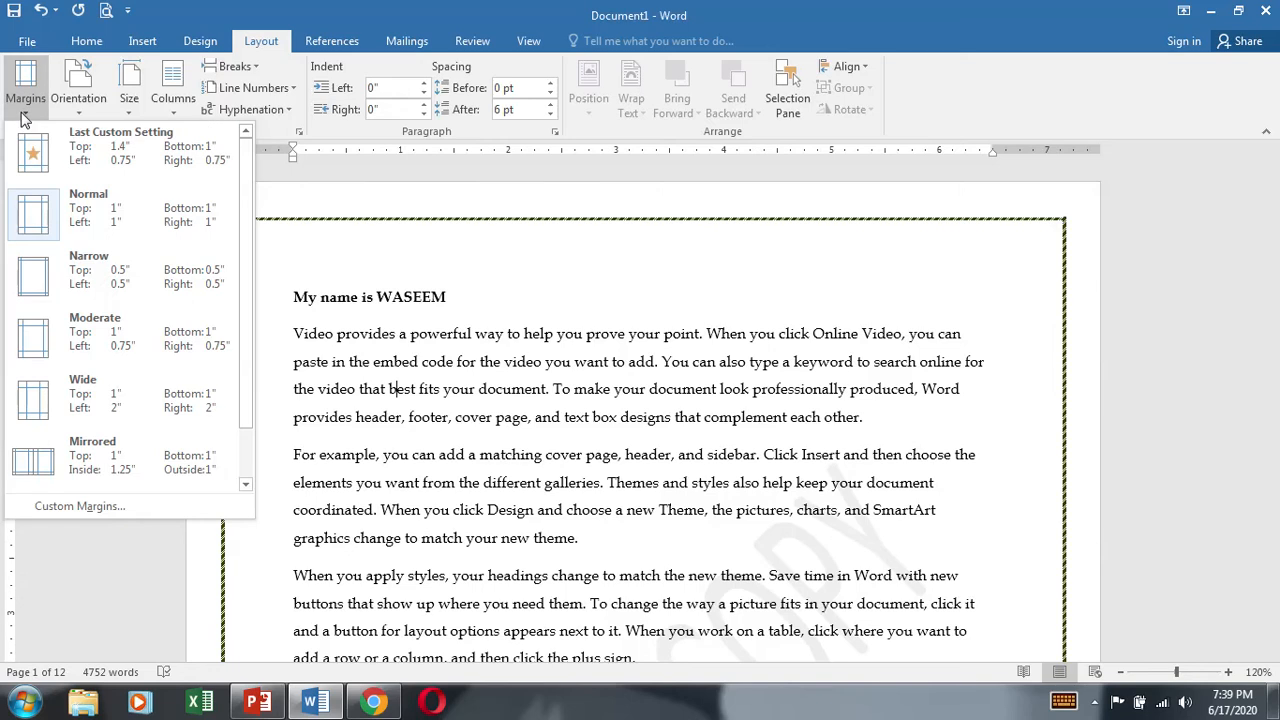
left_click(677, 323)
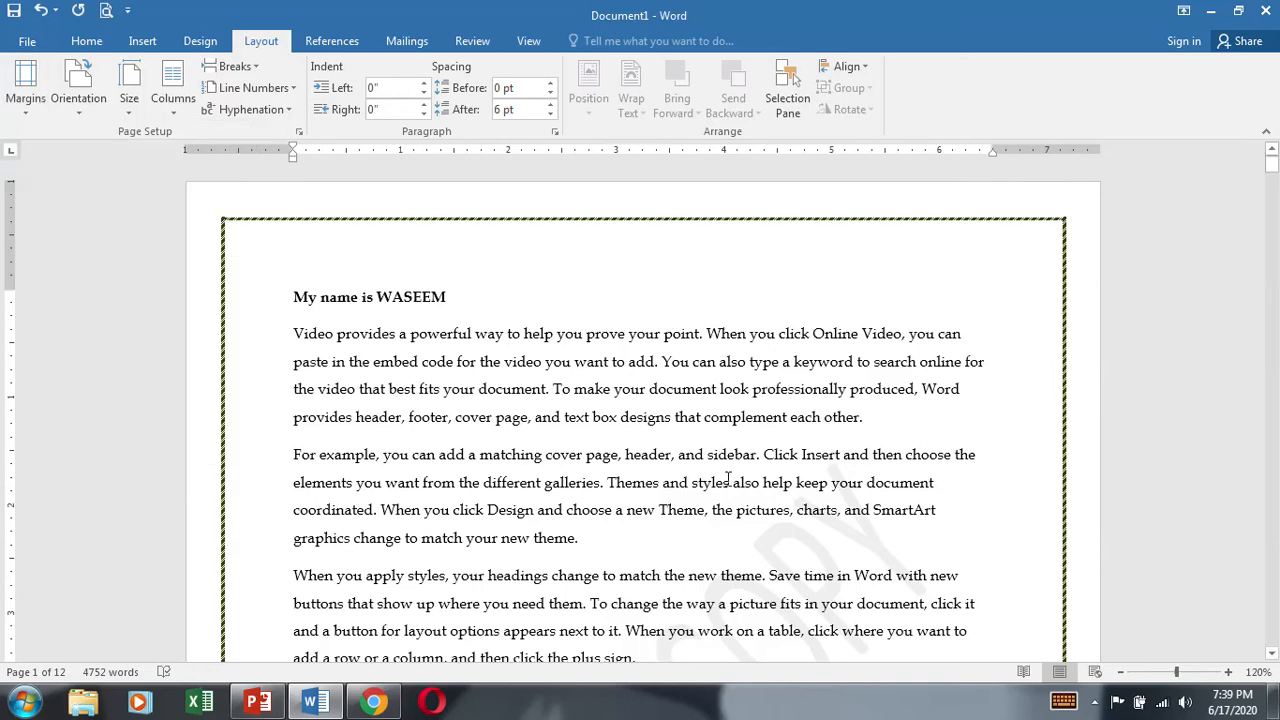
left_click(29, 115)
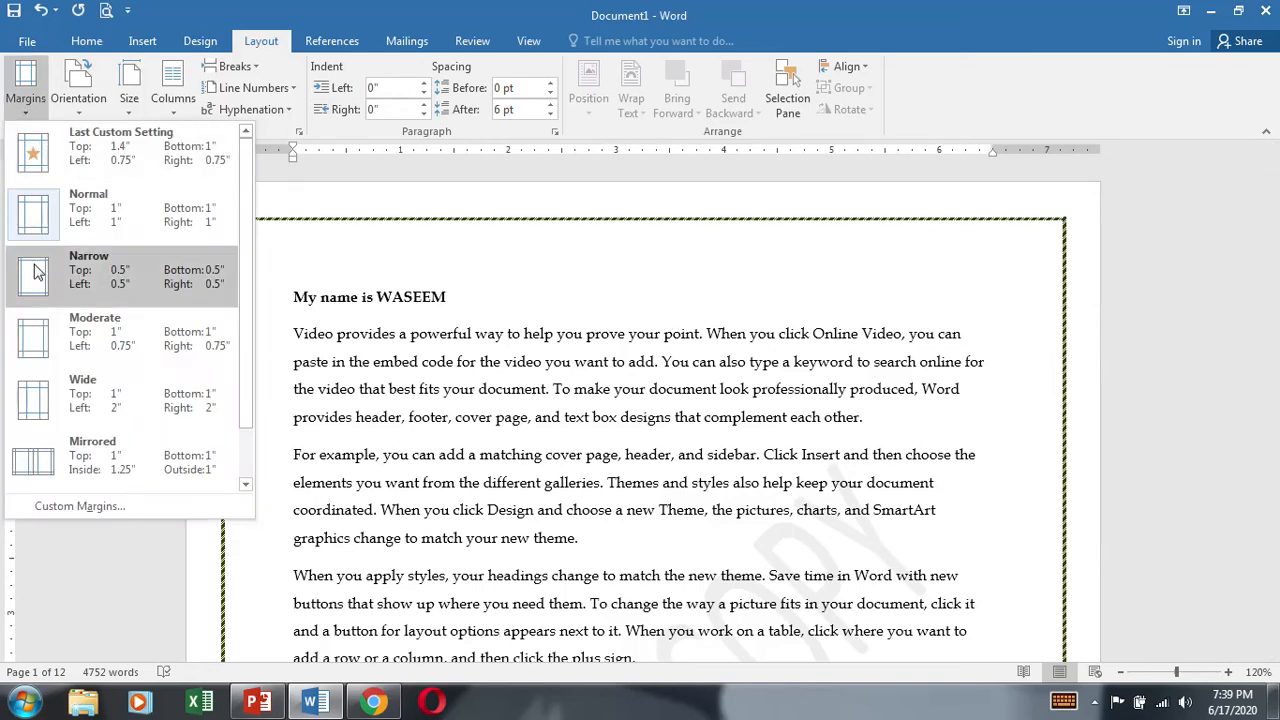
left_click(30, 290)
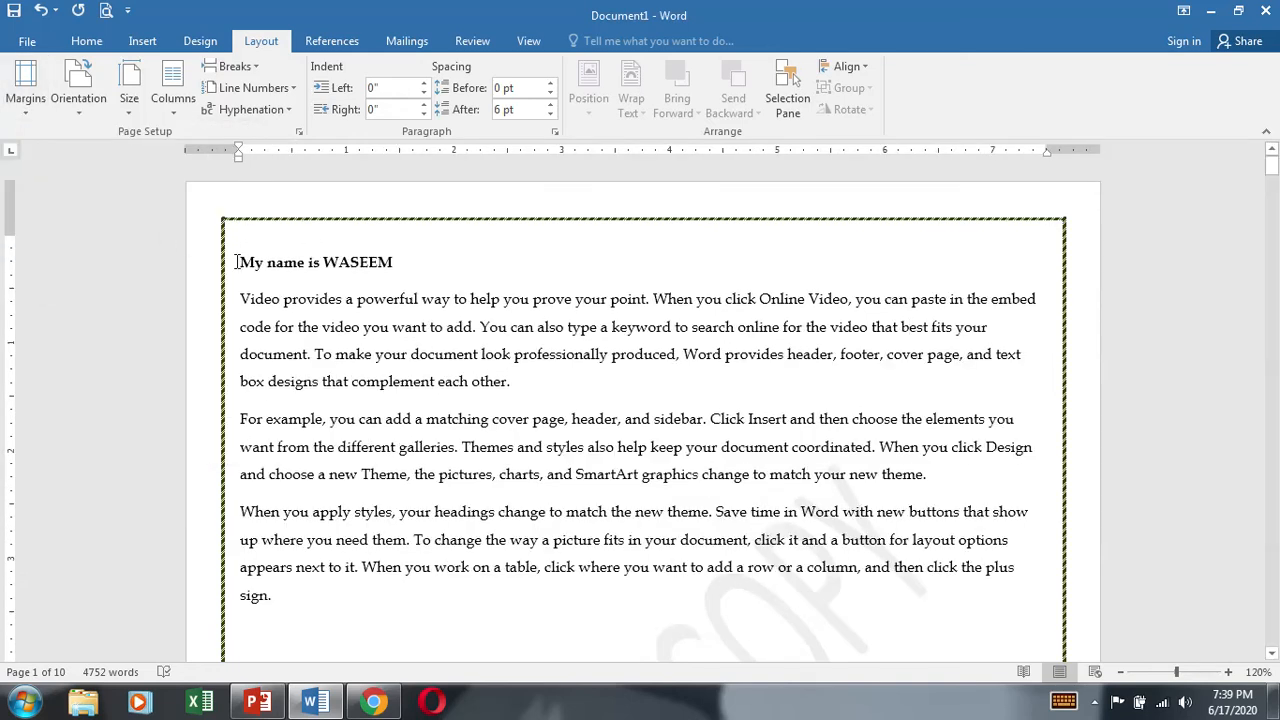
Step: Switch the document back to the Normal margin preset, and follow it with the Wide preset
left_click(26, 98)
left_click(52, 225)
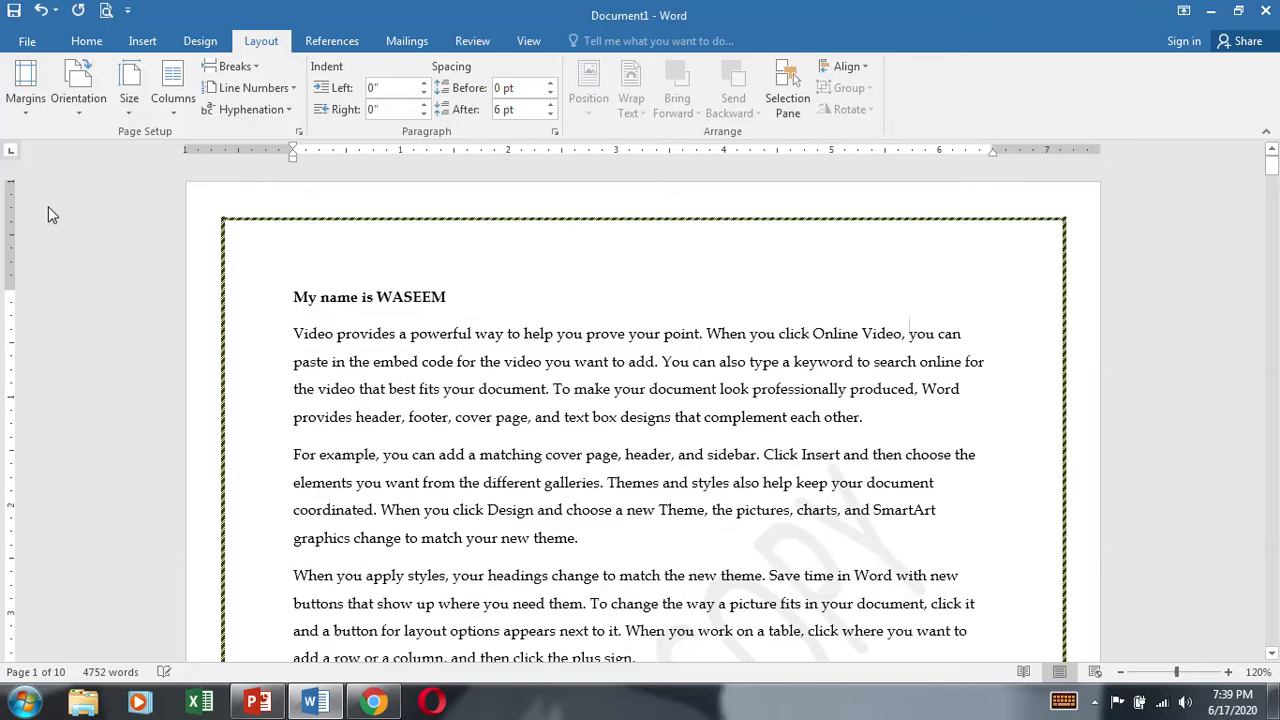
left_click(38, 112)
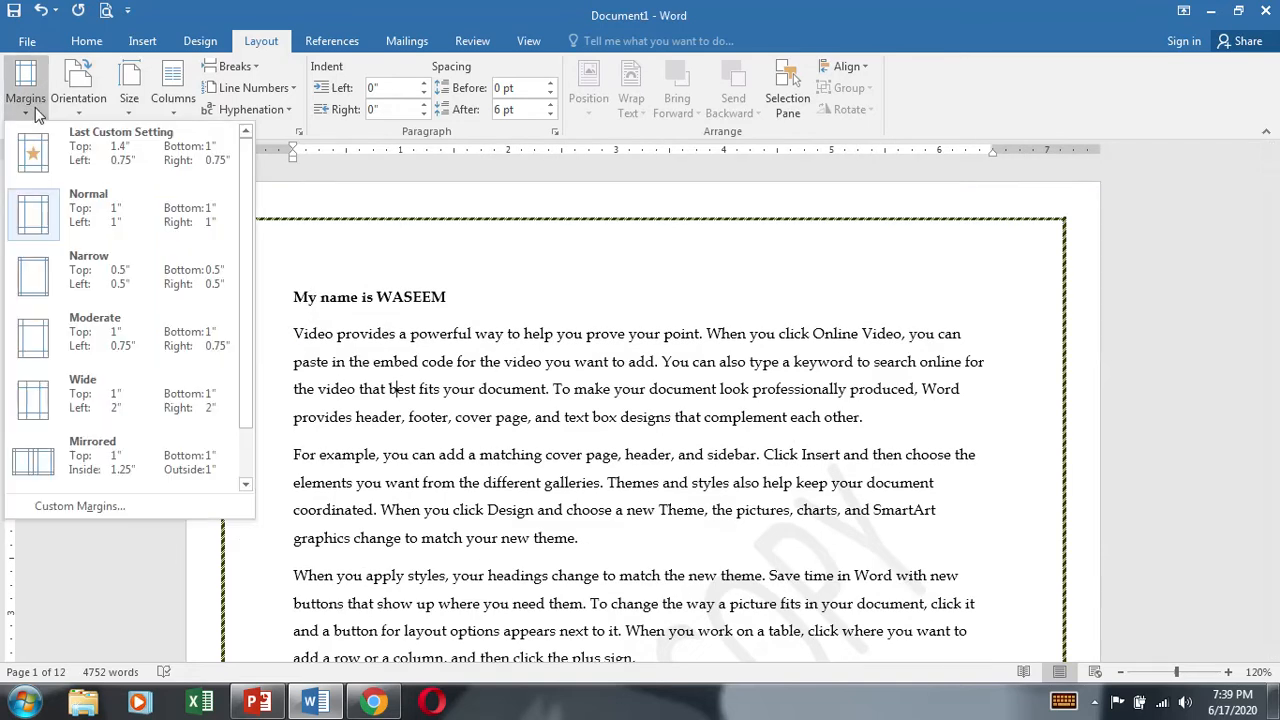
left_click(93, 407)
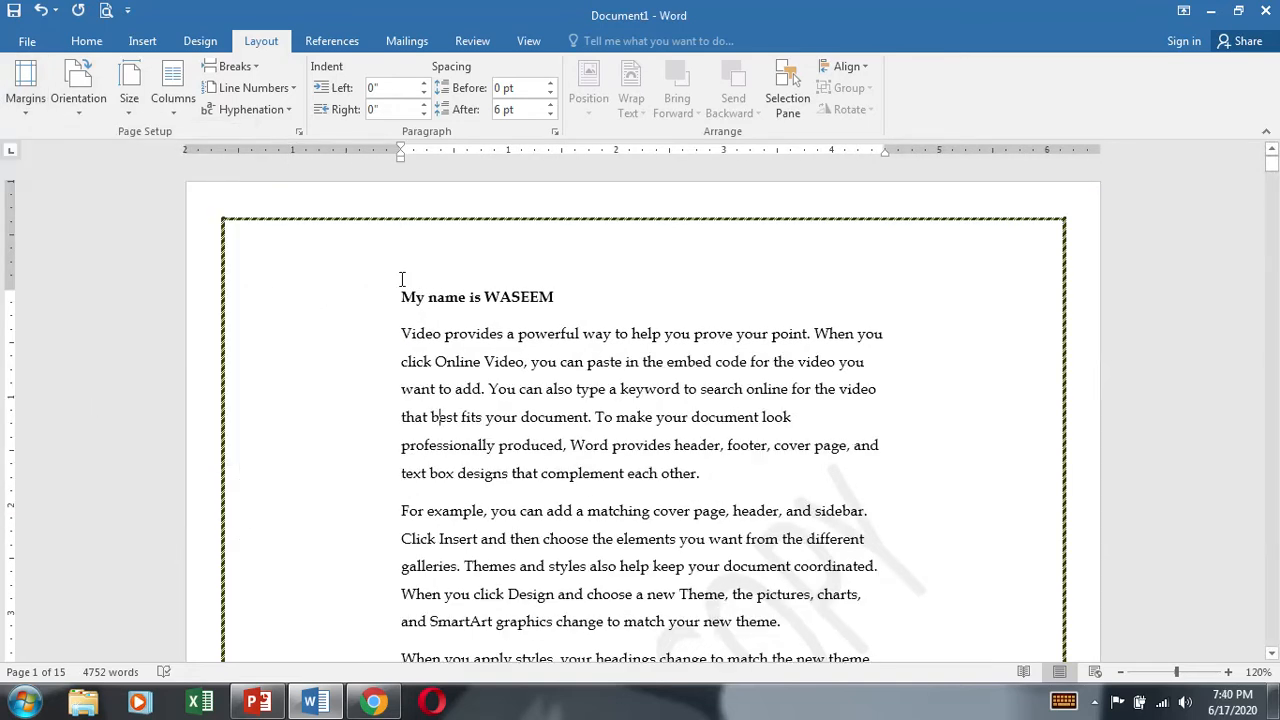
Step: In the custom margin settings, set both the top and bottom page margins to 3
left_click(30, 116)
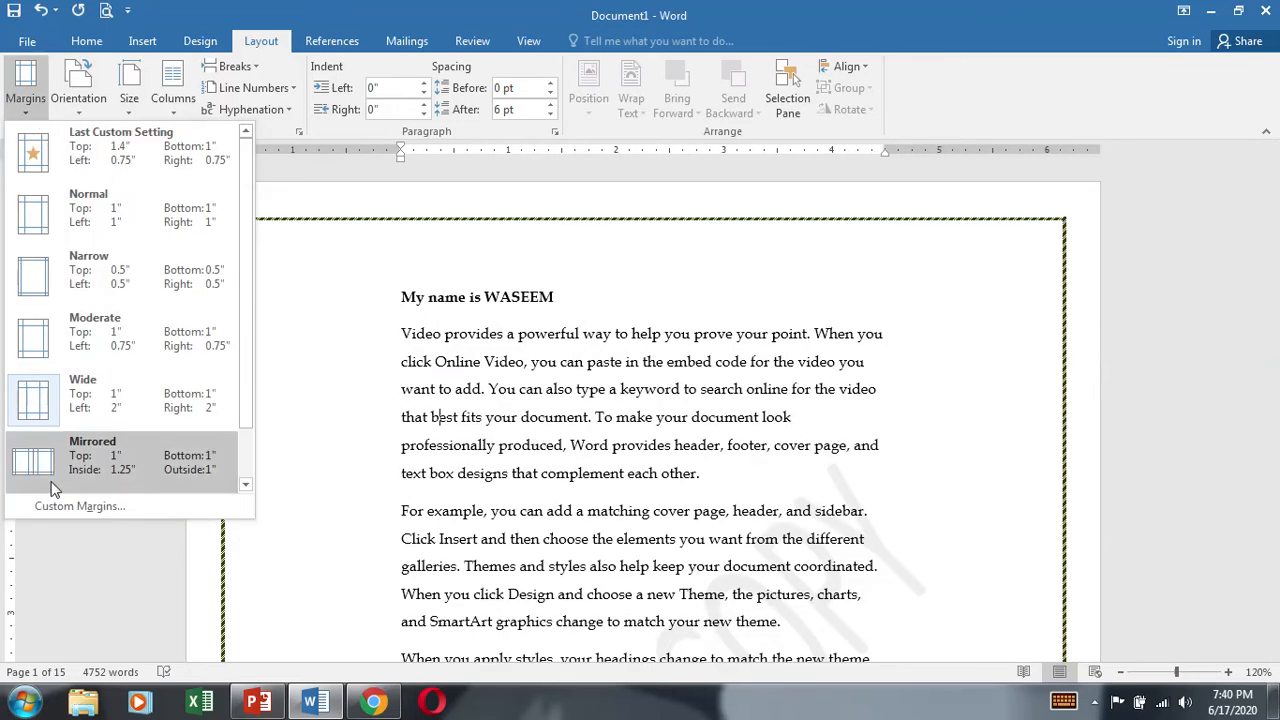
left_click(77, 508)
left_click_drag(633, 88, 674, 233)
type("3")
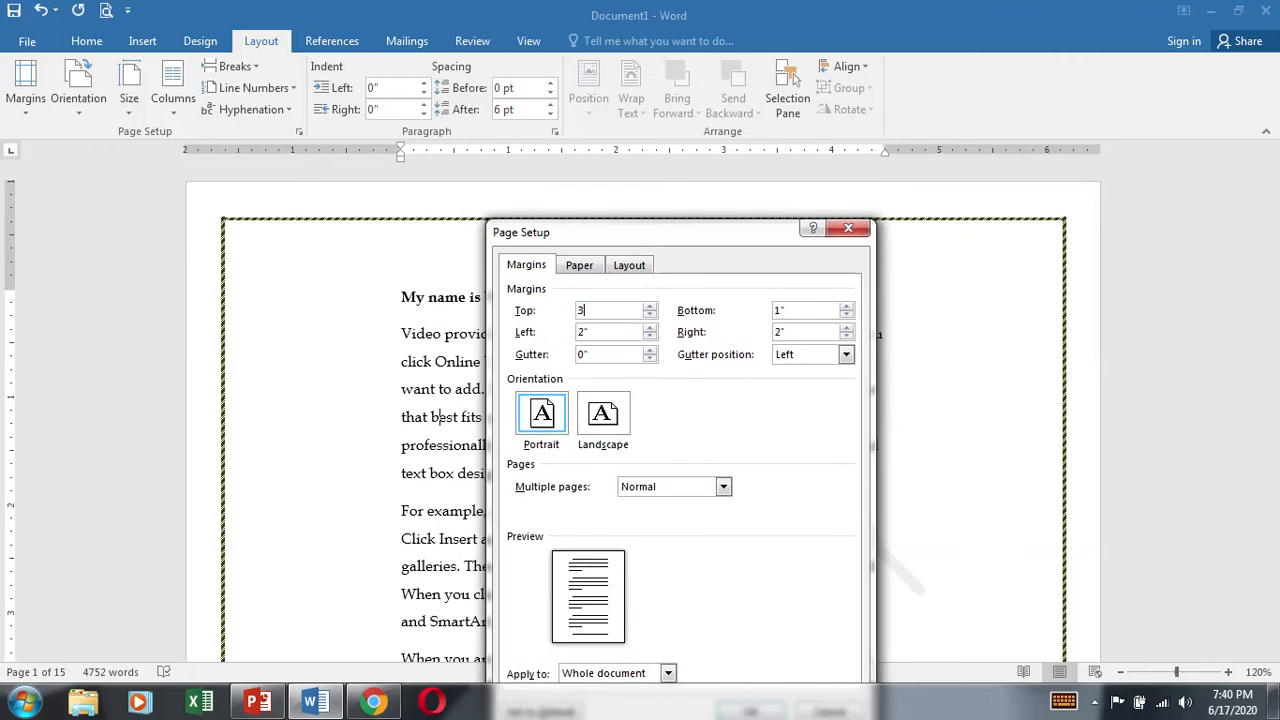
left_click(619, 332)
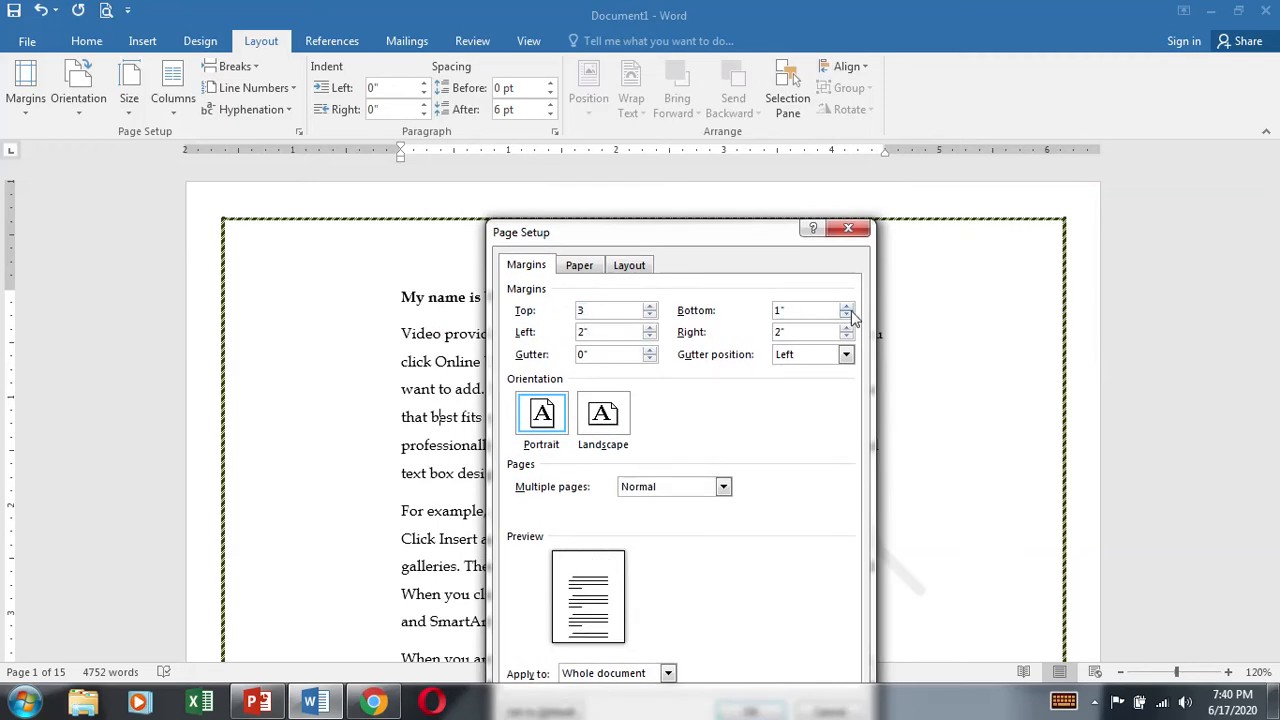
left_click(846, 306)
left_click(846, 306)
left_click_drag(800, 310, 730, 314)
type("3")
Step: Set the gutter to 1.7" on the left side and apply the custom margins to the whole document
left_click(651, 350)
left_click(651, 350)
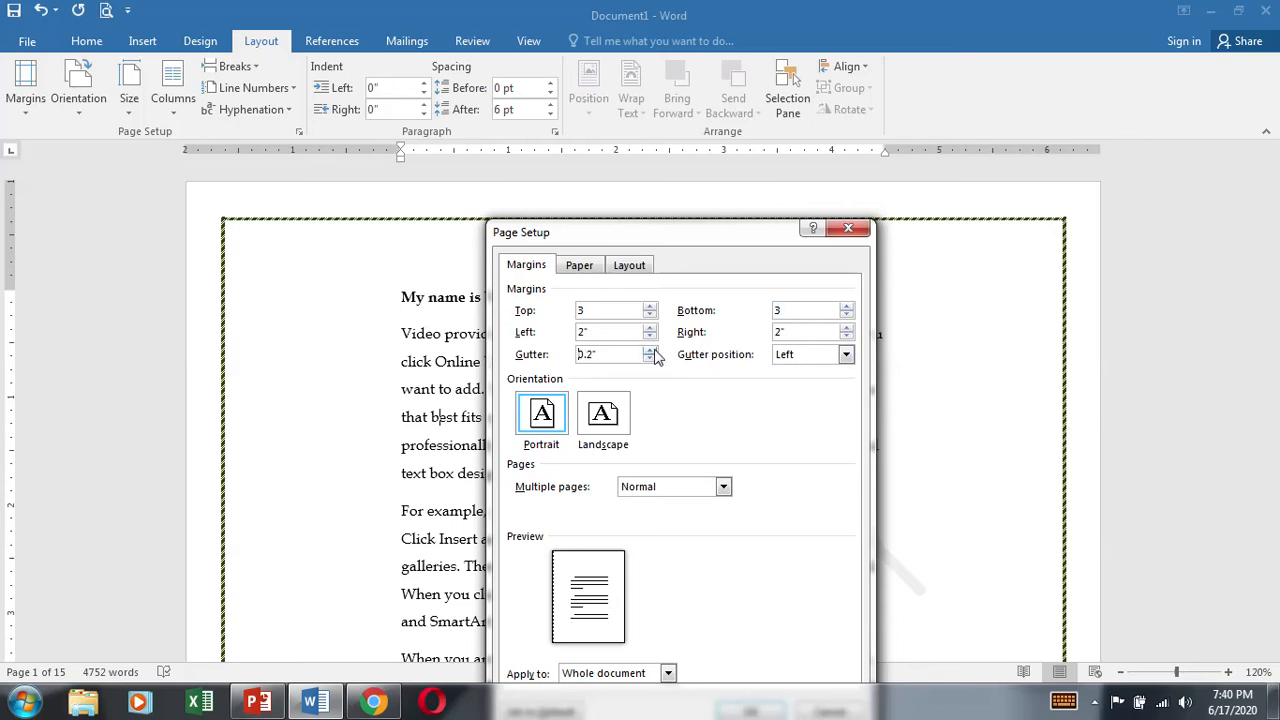
left_click(651, 350)
left_click(651, 350)
left_click(651, 350)
left_click(650, 349)
left_click(650, 350)
left_click(650, 350)
left_click(650, 350)
left_click(650, 350)
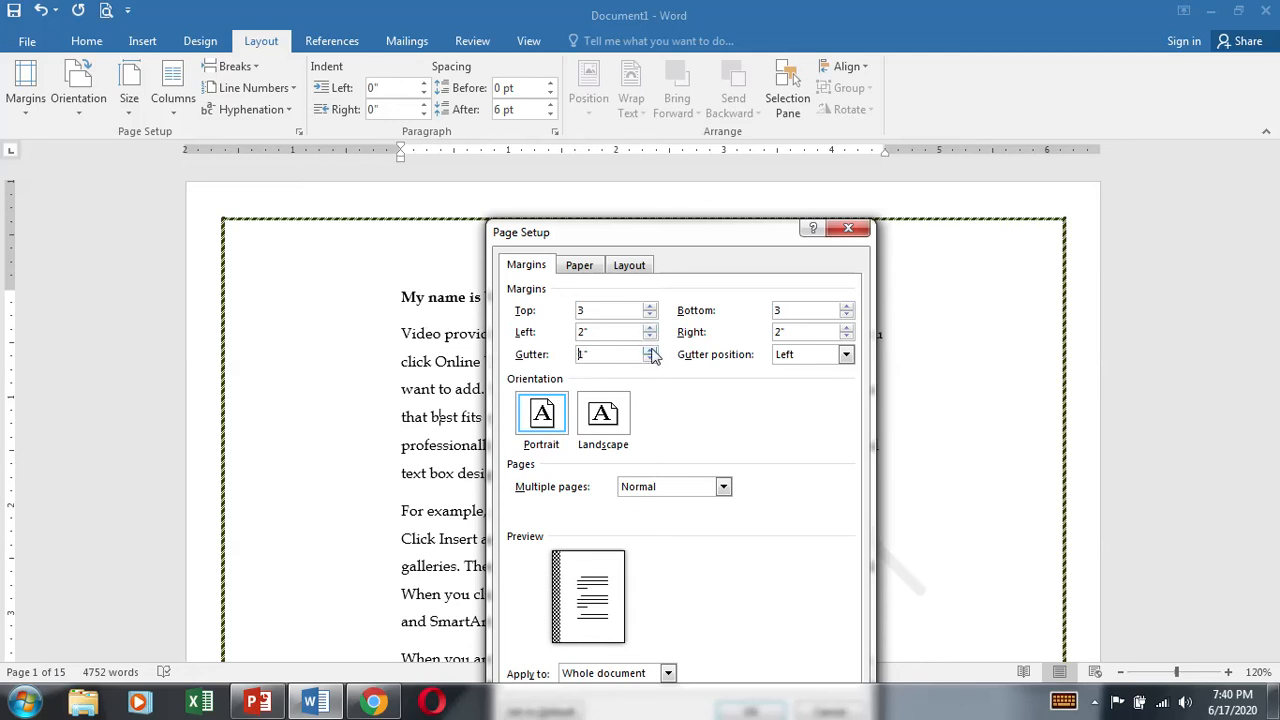
left_click(650, 350)
left_click(650, 350)
left_click(650, 350)
left_click(650, 350)
left_click(650, 350)
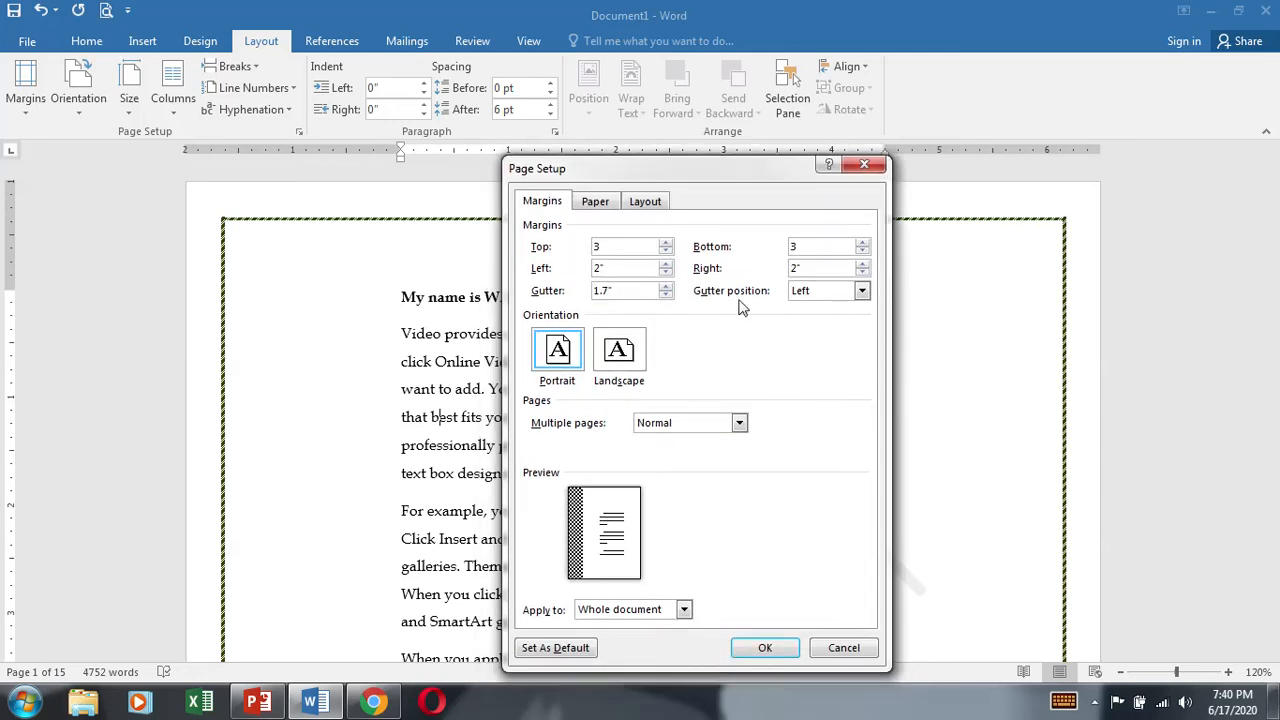
left_click(833, 646)
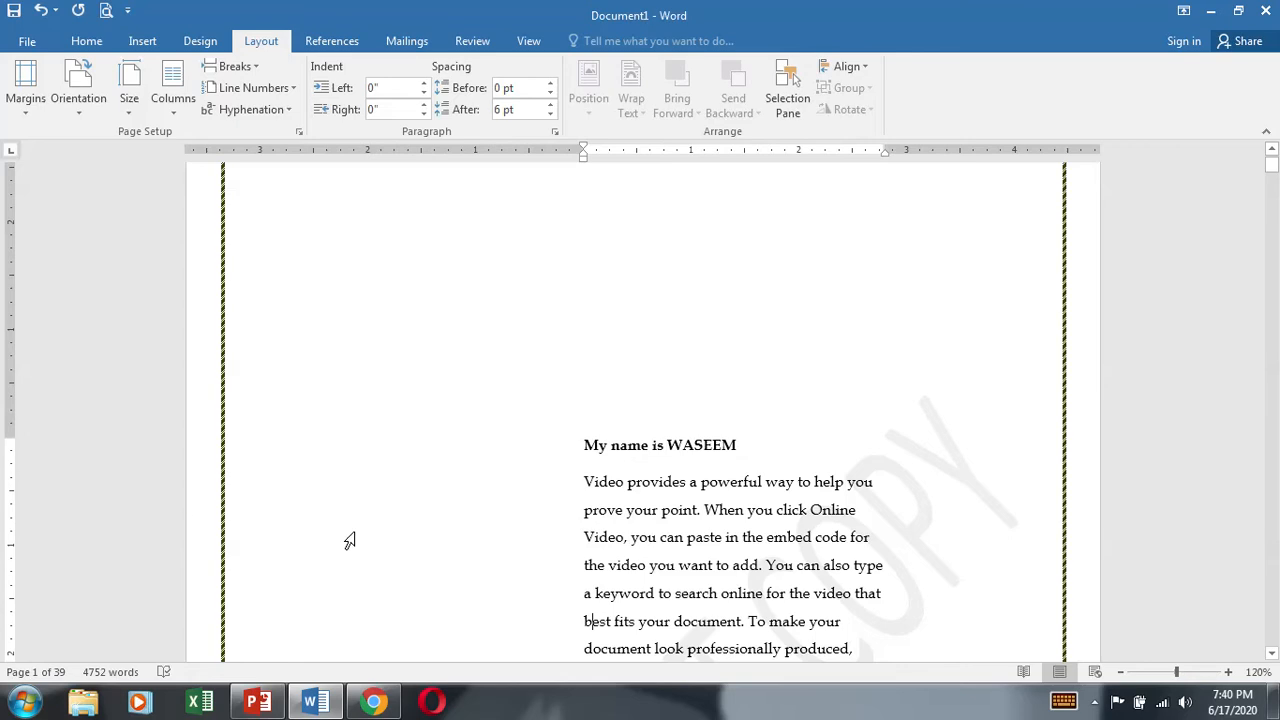
Step: Check the page in print preview, and use the ruler to move the left and right margins outward, widening the text area
left_click(106, 10)
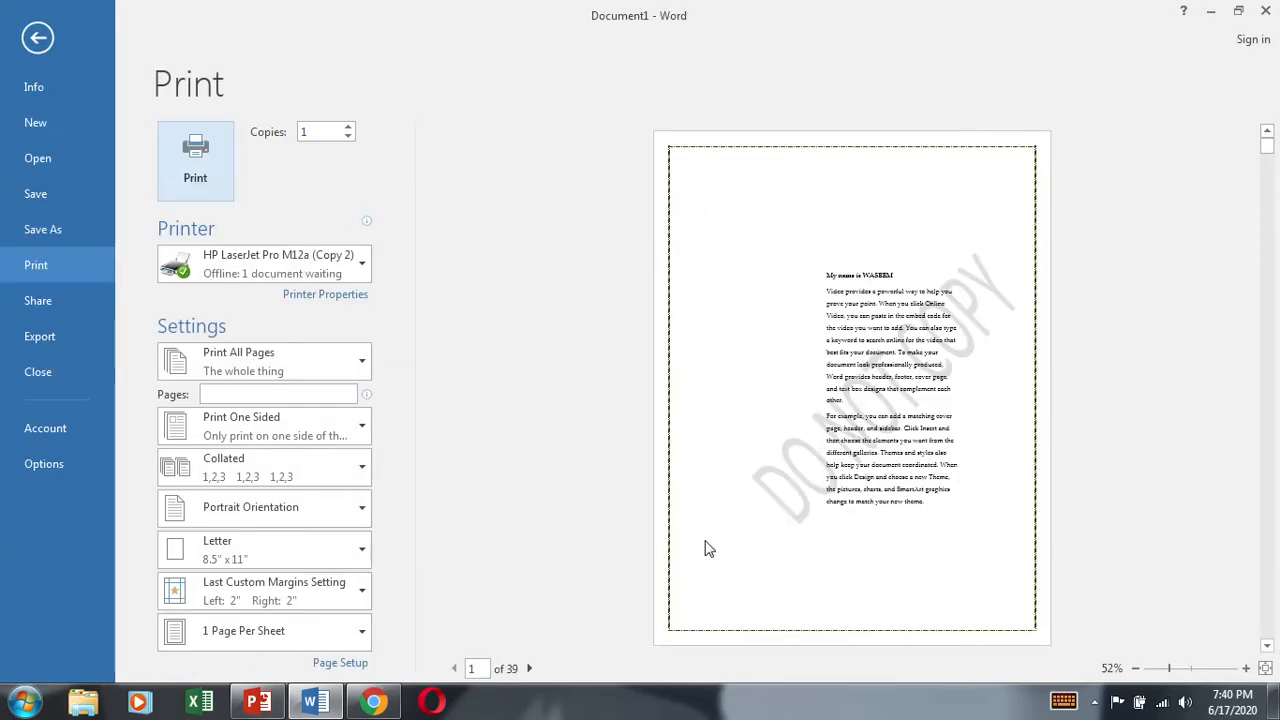
left_click(40, 38)
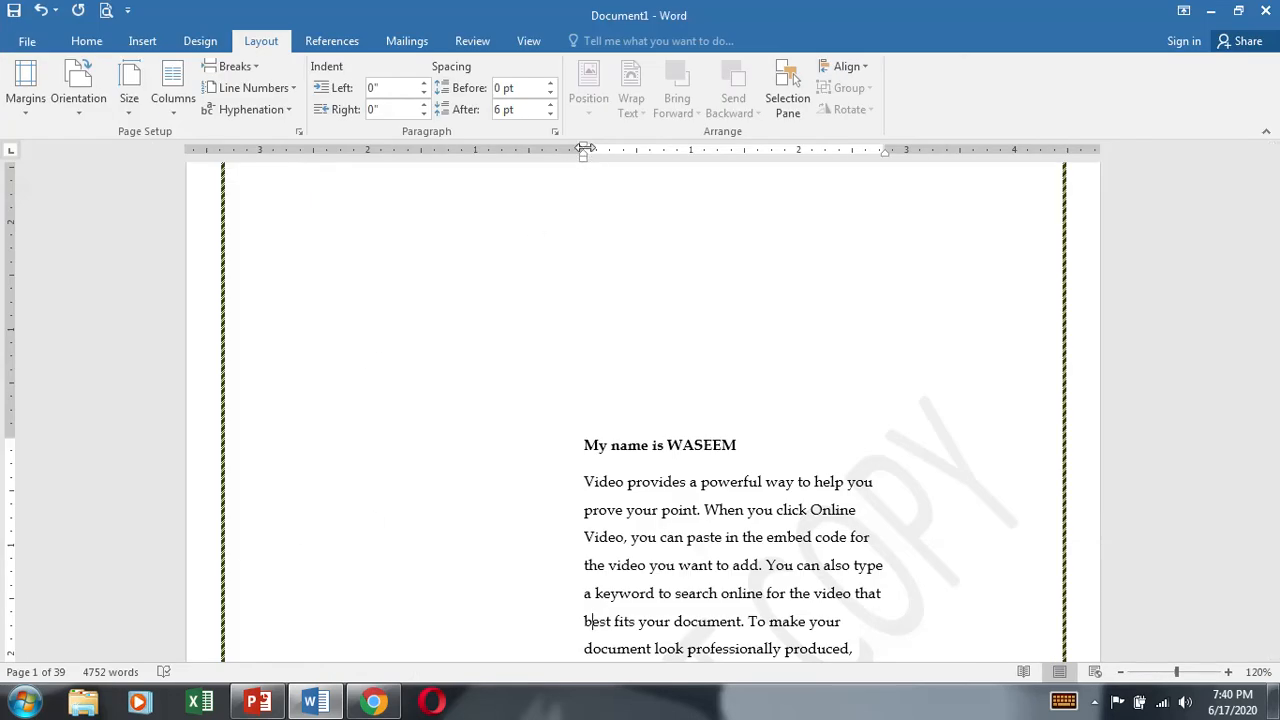
left_click_drag(583, 150, 315, 156)
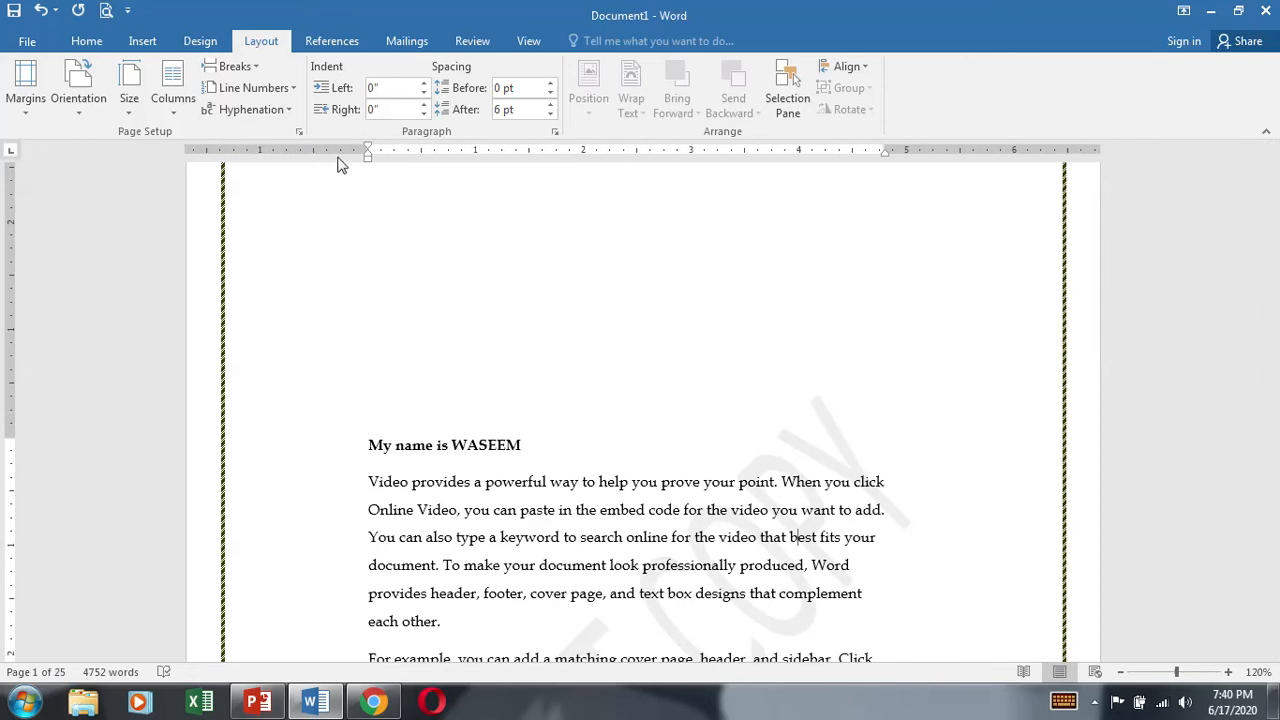
mouse_move(885, 150)
left_mouse_down()
mouse_move(1080, 143)
mouse_move(1056, 150)
left_mouse_up()
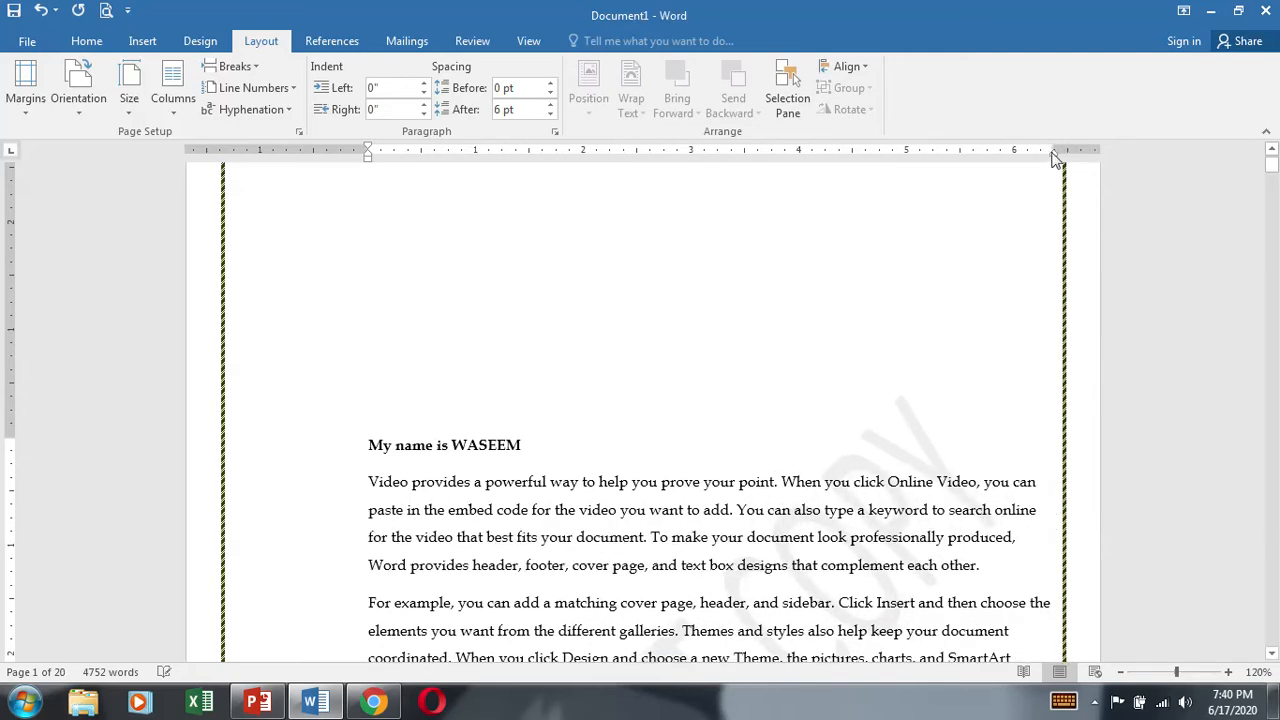
Step: Apply the Moderate margin preset, with 1" top and bottom and 0.75" left and right
left_click(25, 88)
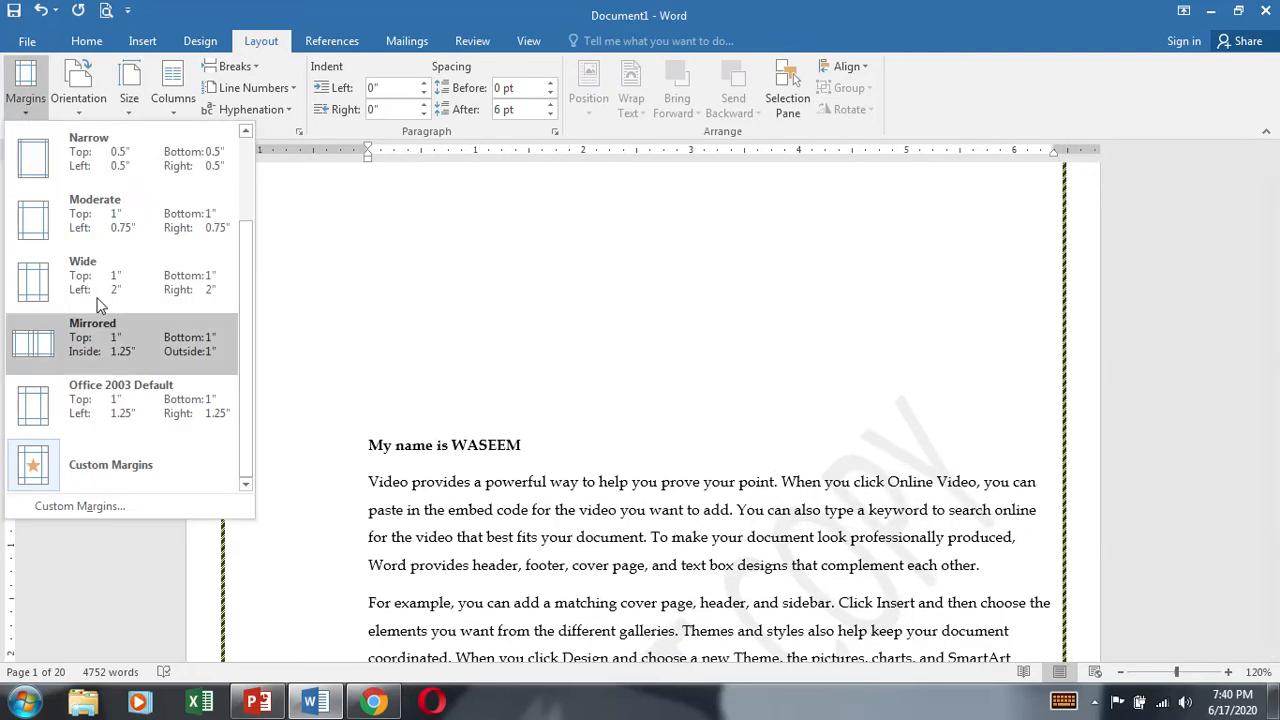
left_click(646, 444)
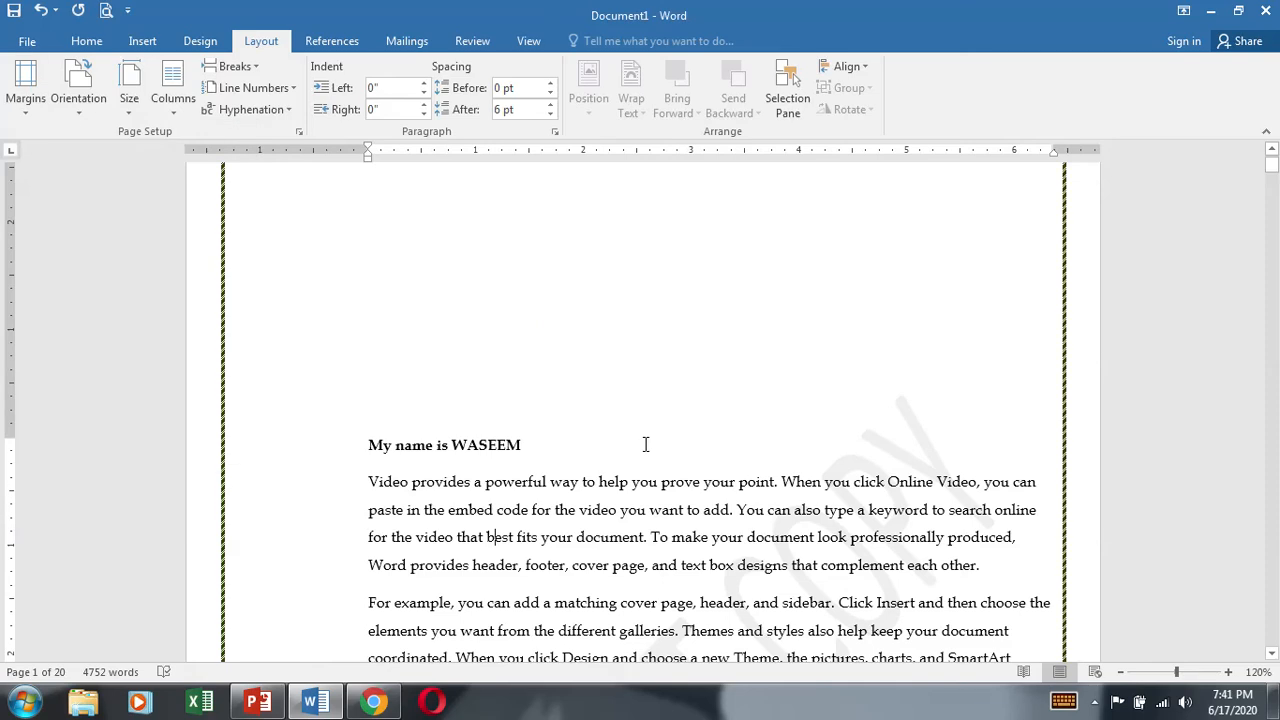
left_click(25, 88)
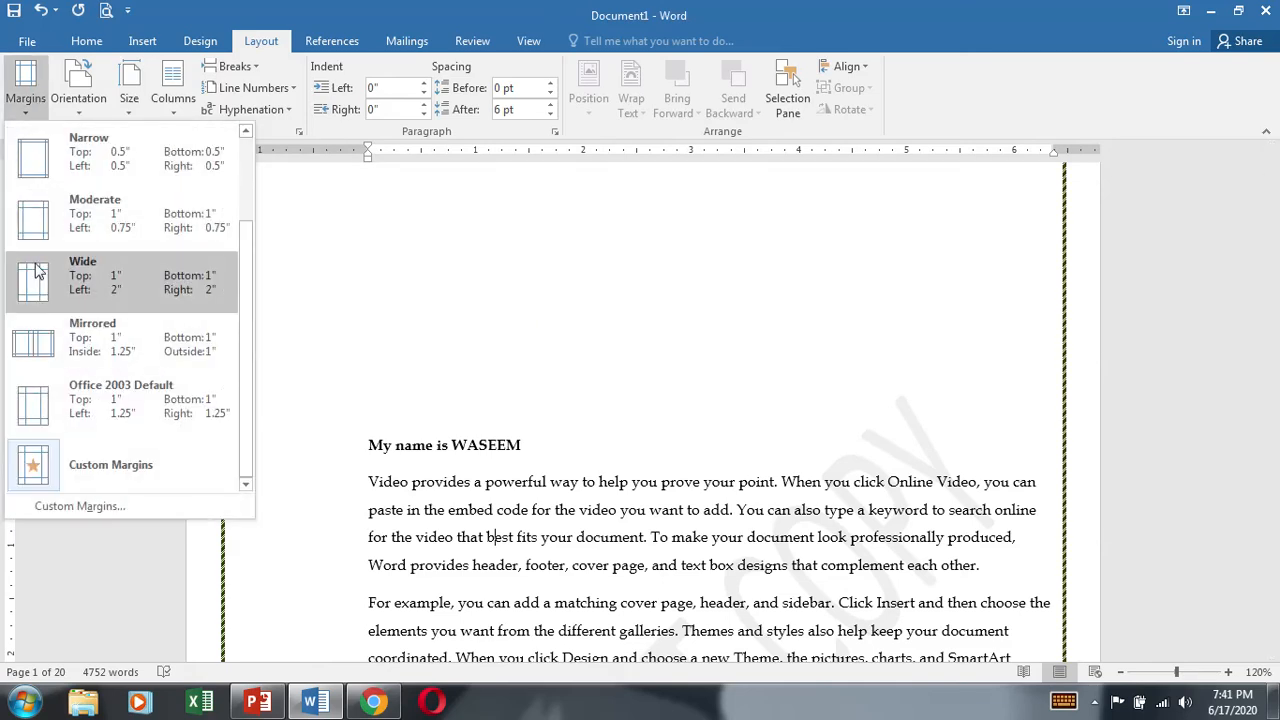
left_click(82, 228)
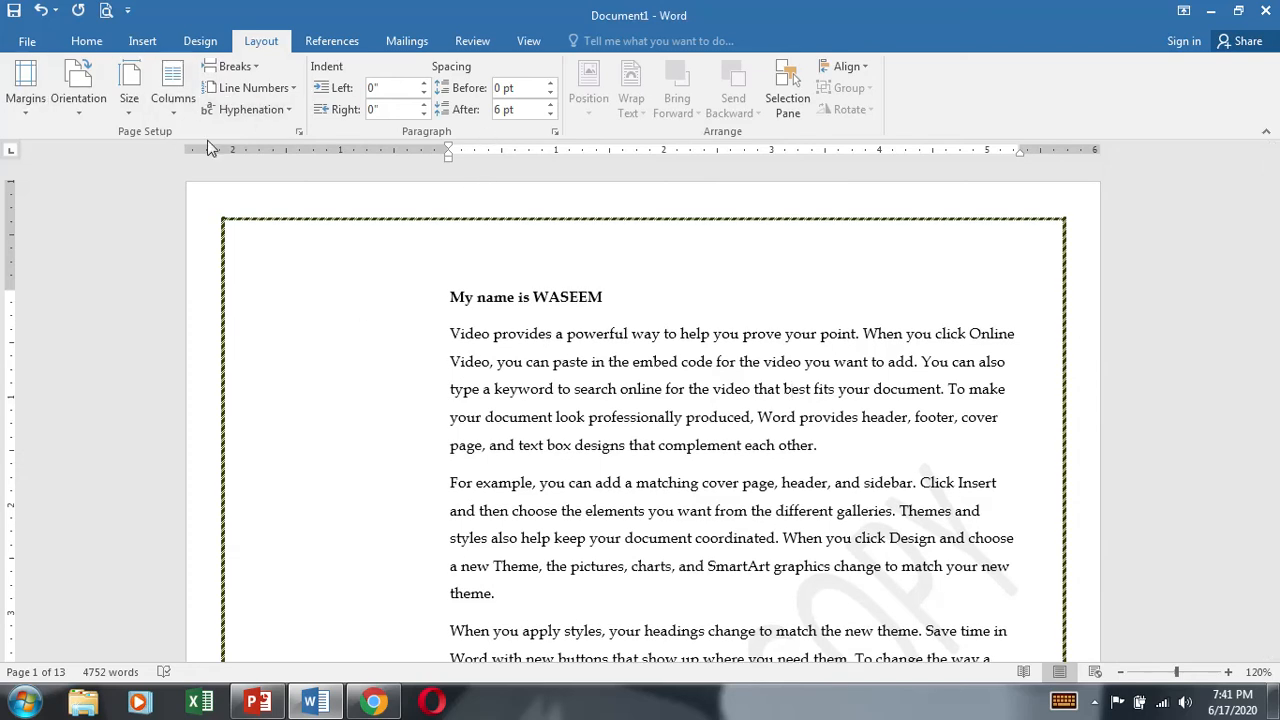
Step: Remove the gutter from the document's page setup and apply the change
left_click(298, 131)
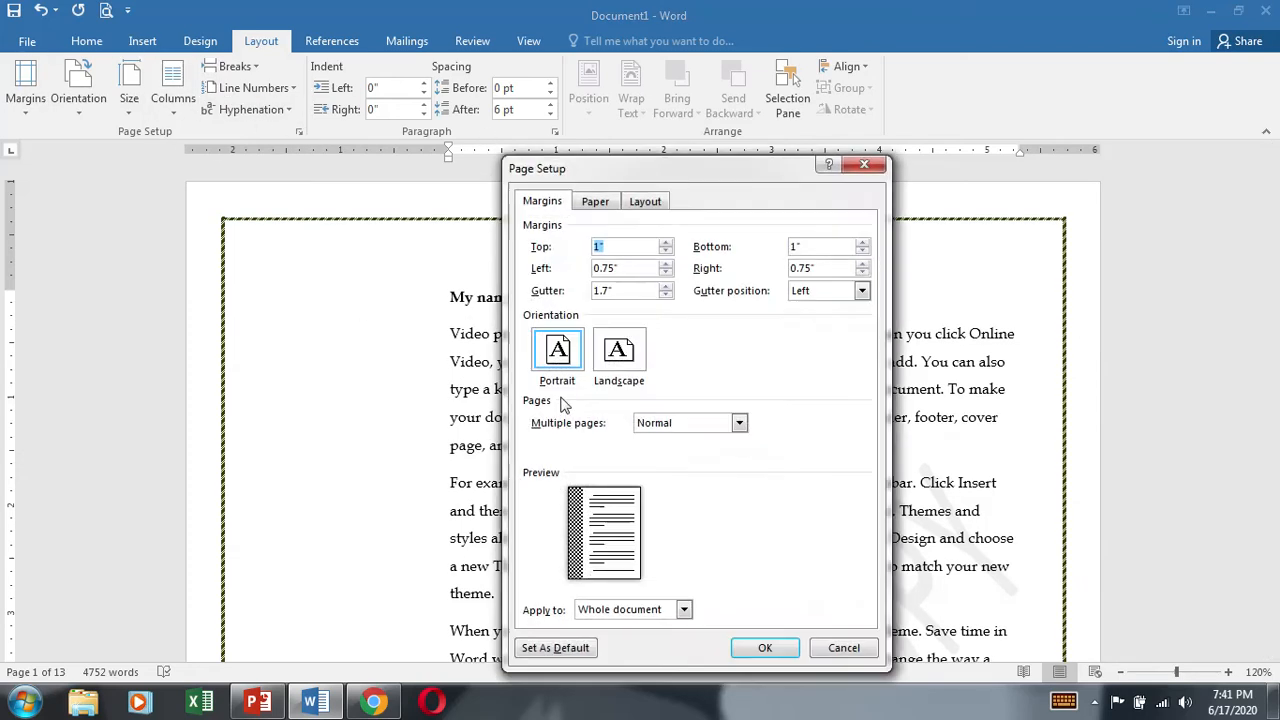
double_click(643, 290)
key("Return")
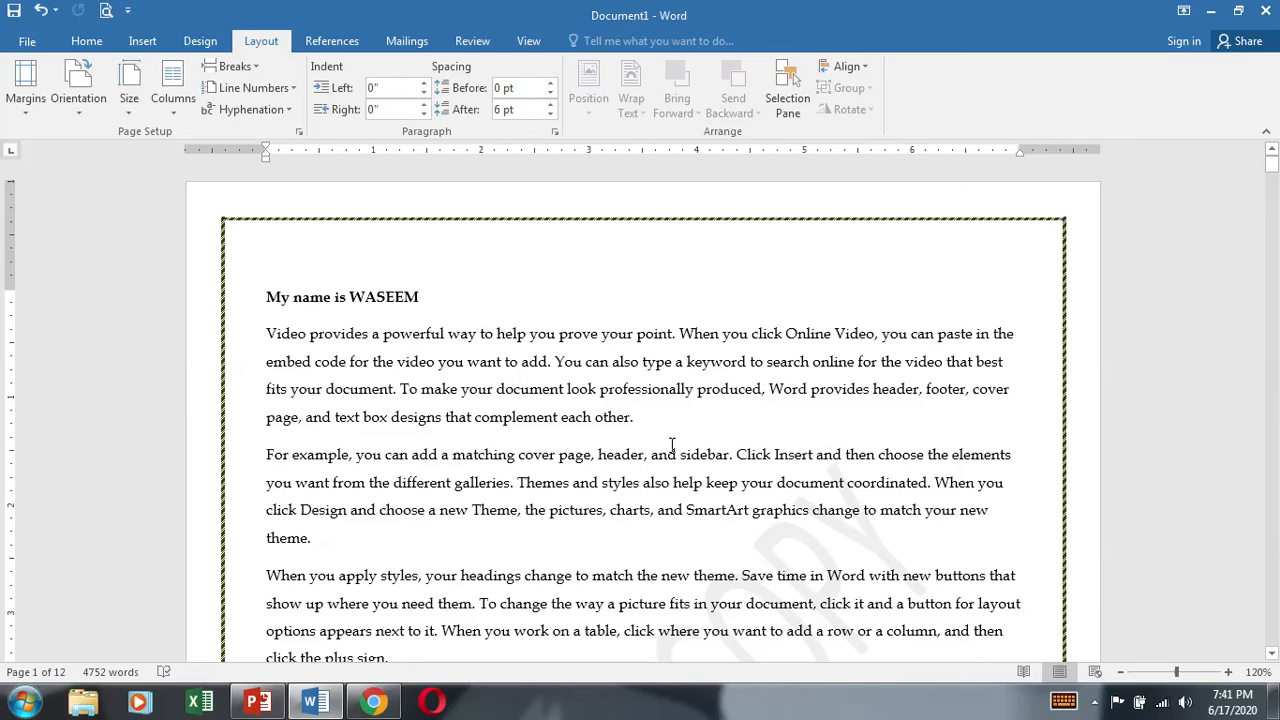
Step: Alternate the page orientation between Landscape and Portrait to compare them, finishing with Landscape
scroll(671, 444, "down", 9, "ctrl")
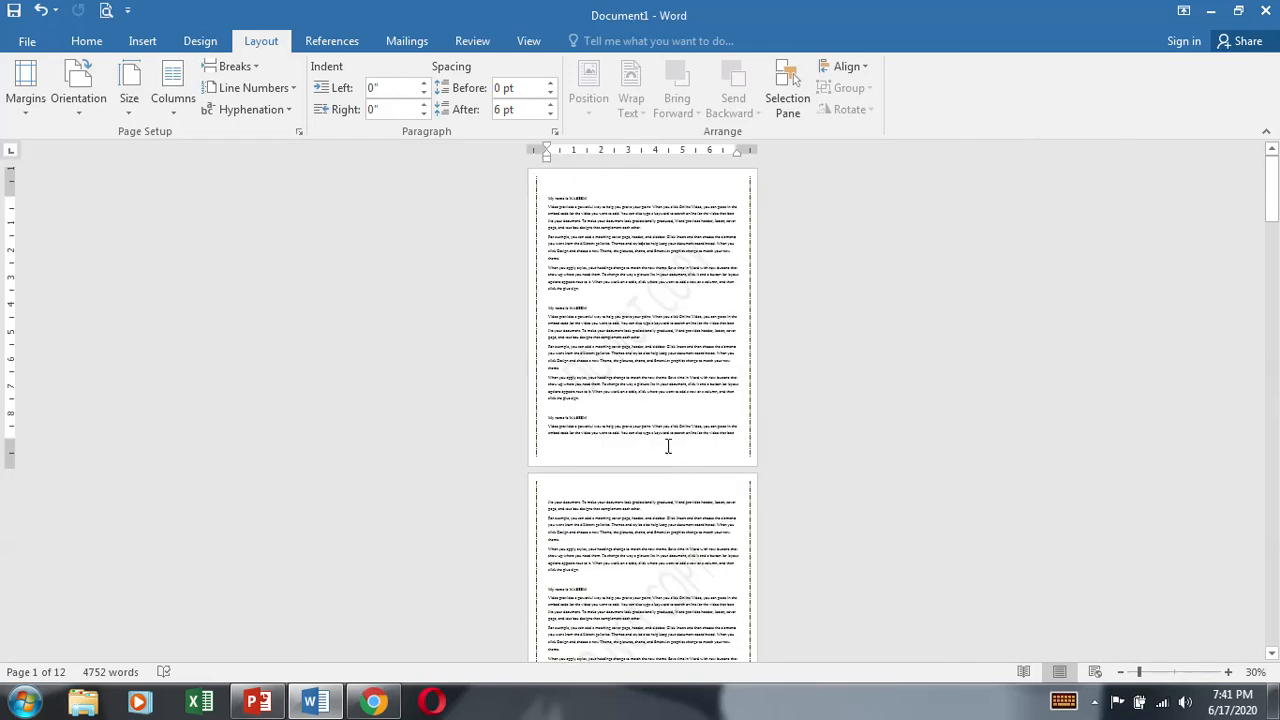
left_click(79, 110)
left_click(89, 180)
left_click(79, 95)
left_click(82, 140)
left_click(79, 100)
left_click(95, 176)
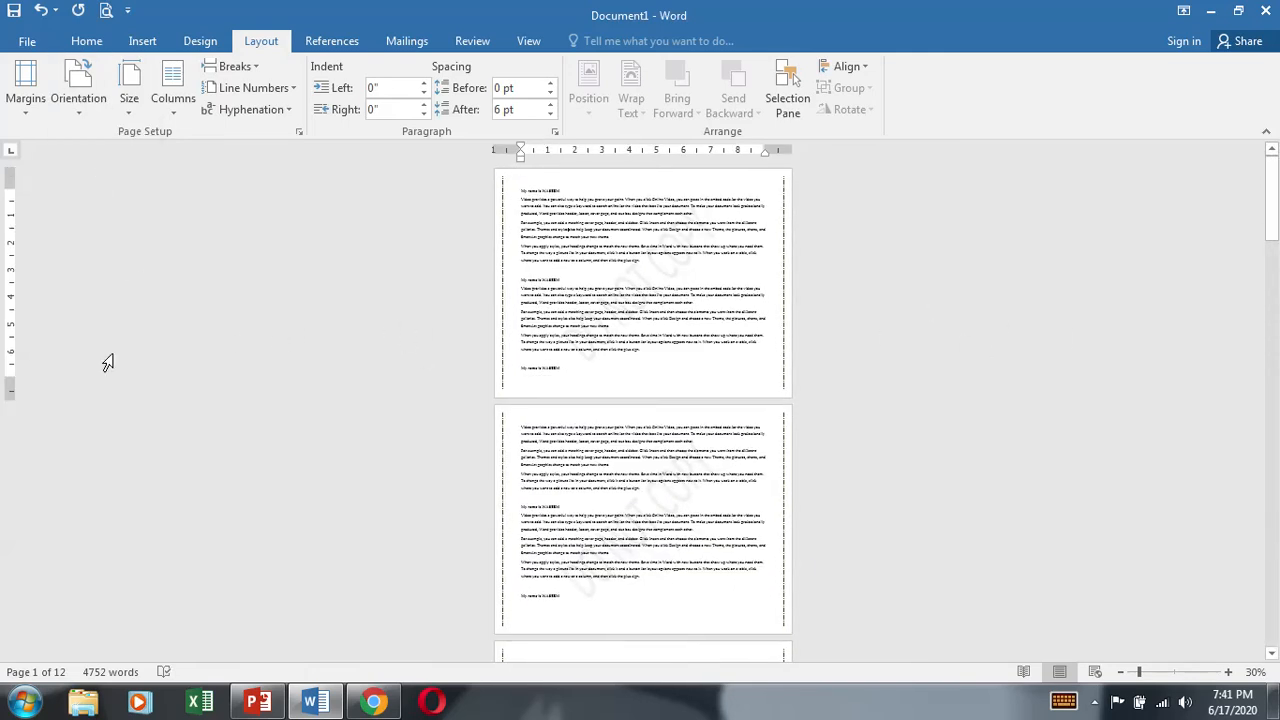
left_click(79, 95)
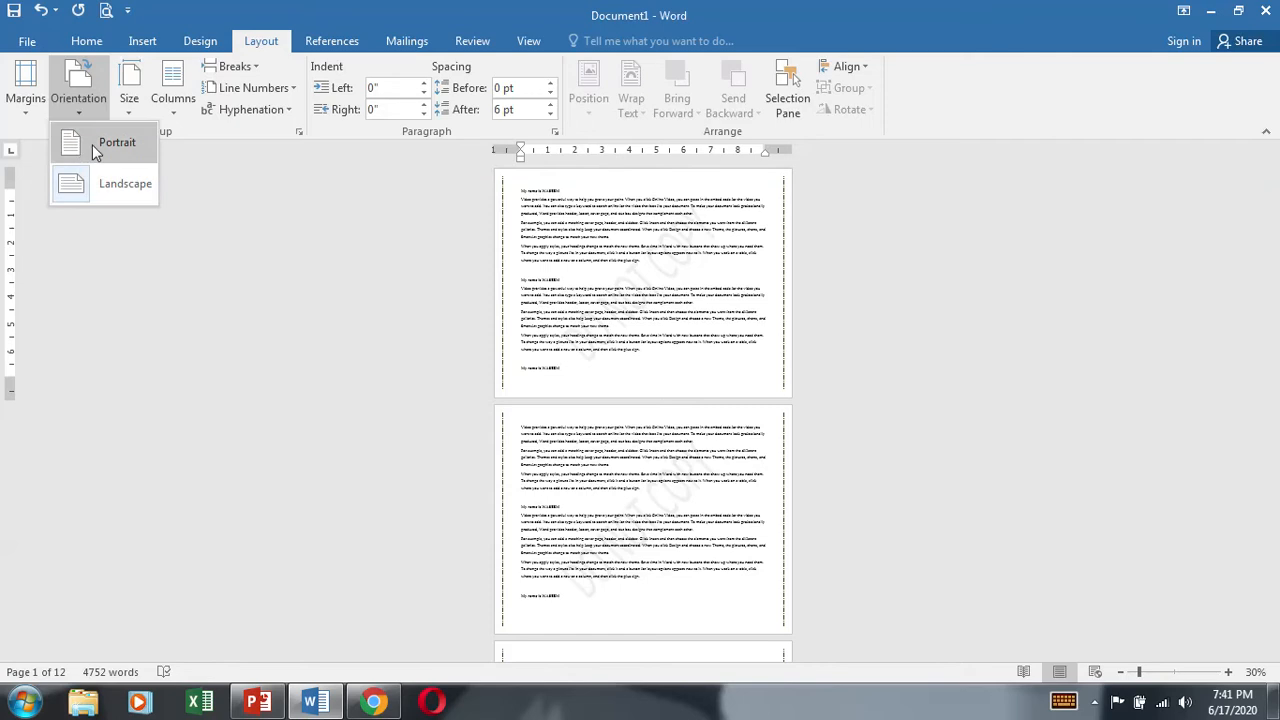
left_click(76, 142)
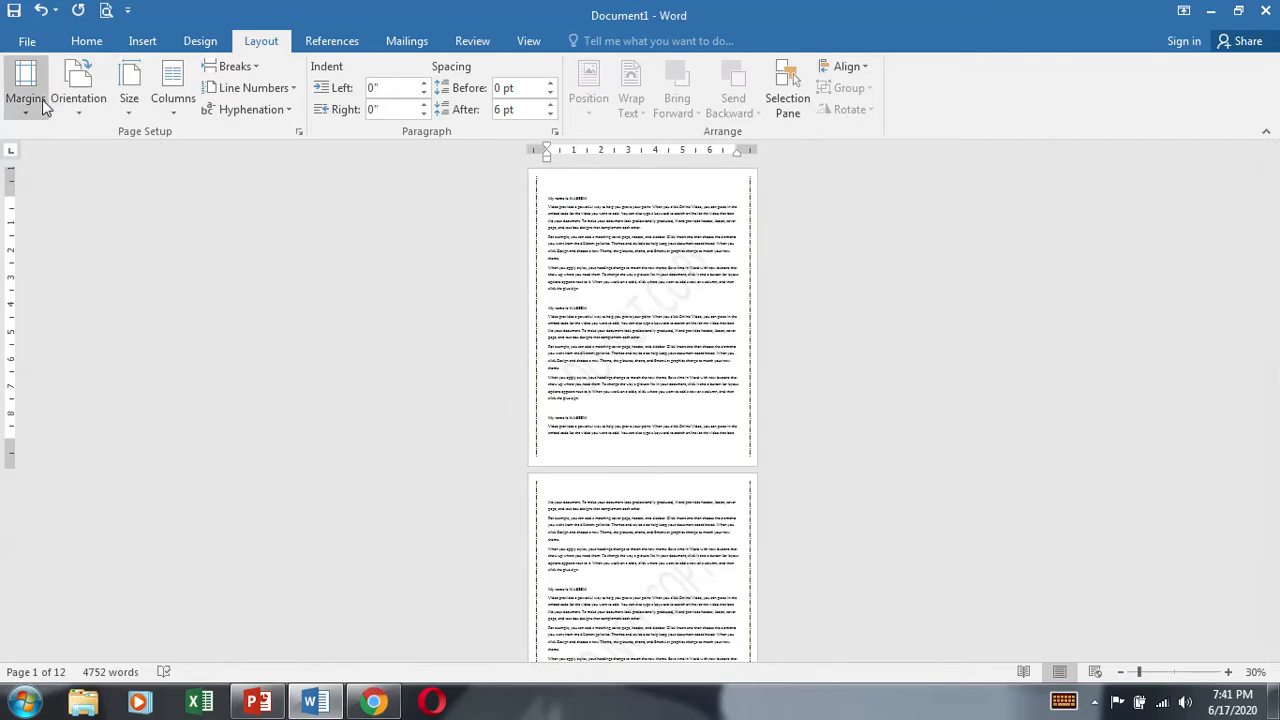
left_click(78, 88)
left_click(88, 182)
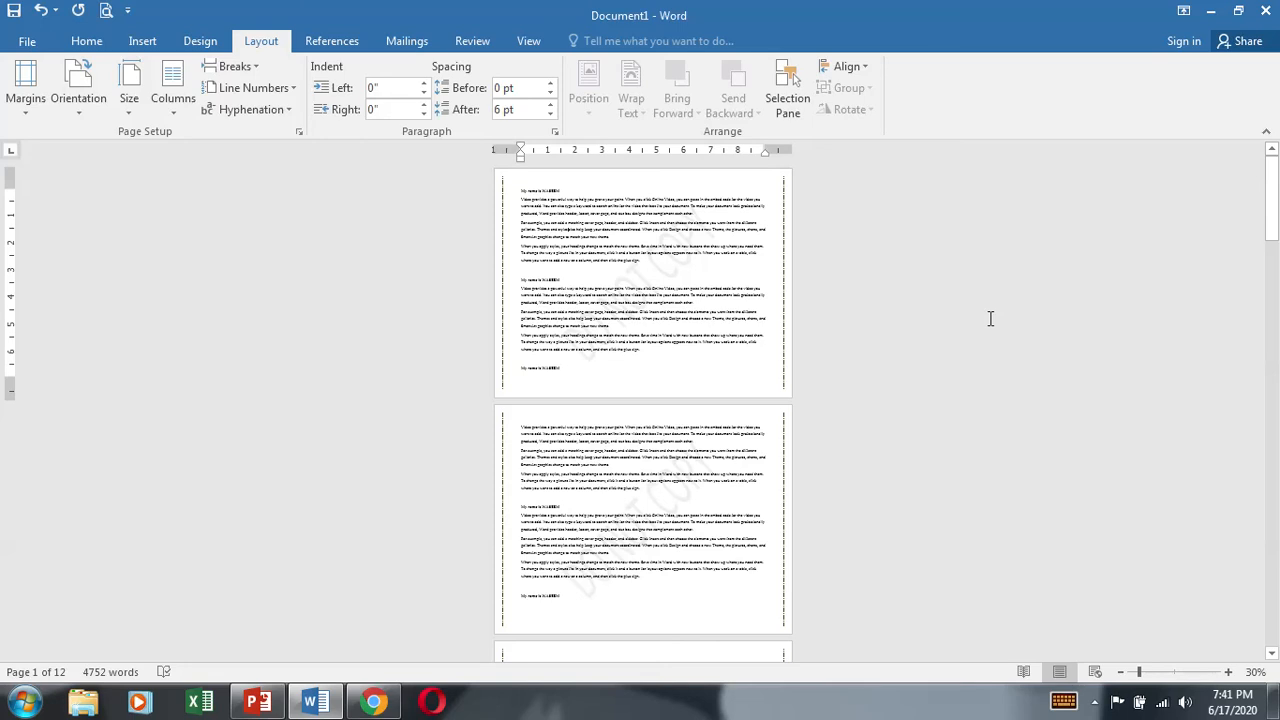
Step: Open Paint and enlarge the blank canvas to about 870 × 413 px
left_click(24, 702)
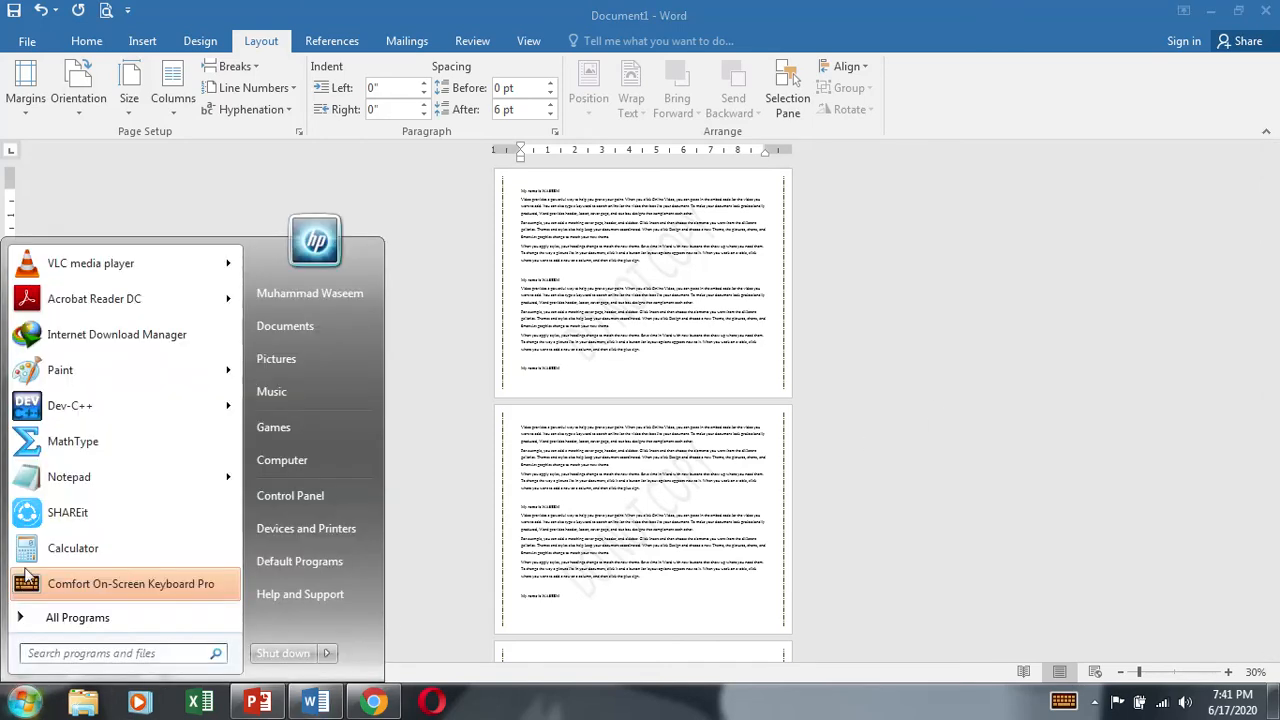
left_click(126, 372)
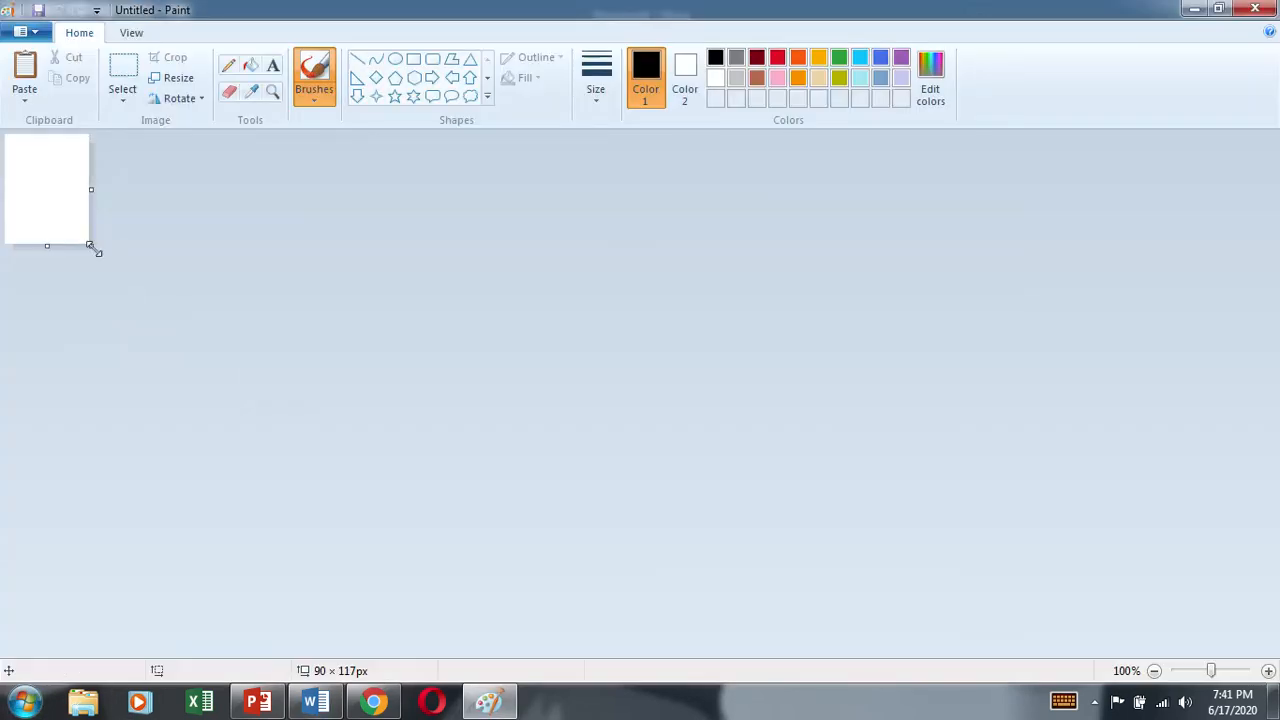
left_click_drag(95, 250, 821, 521)
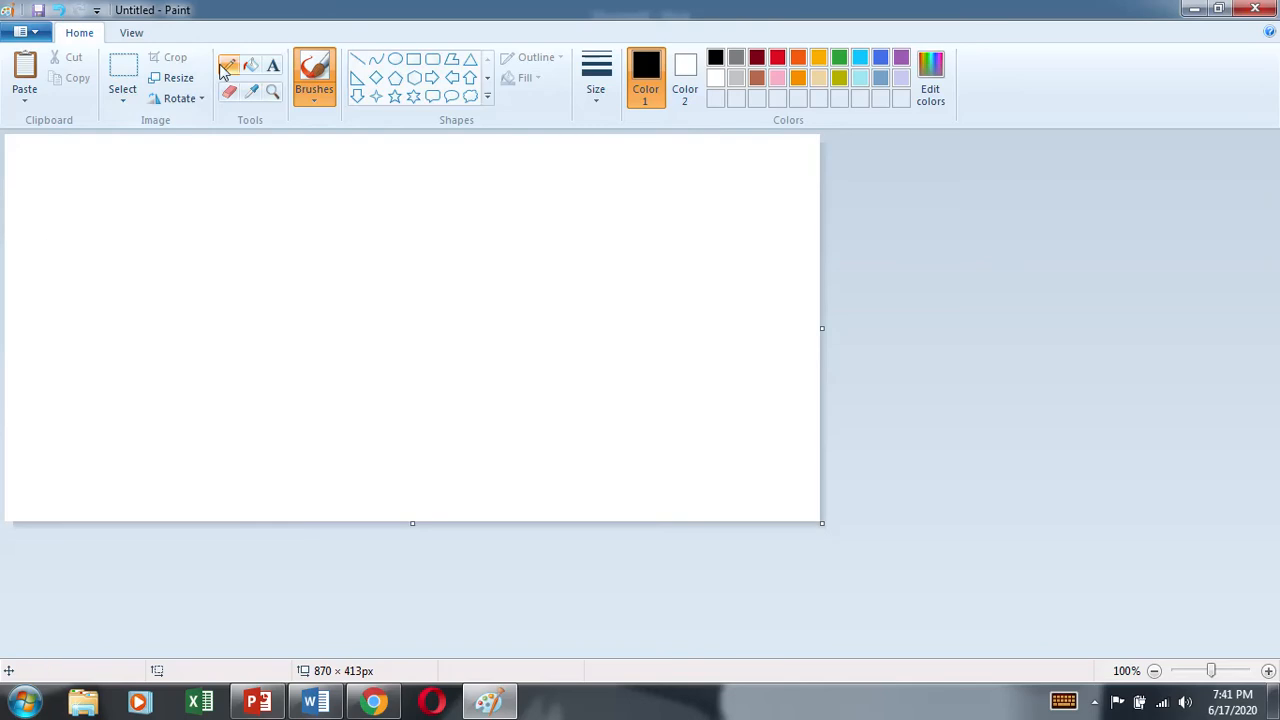
Step: Draw an upright black rectangle about 206 × 289 px on the canvas, then select it and move it slightly down and left
left_click(413, 59)
left_click_drag(262, 195, 455, 464)
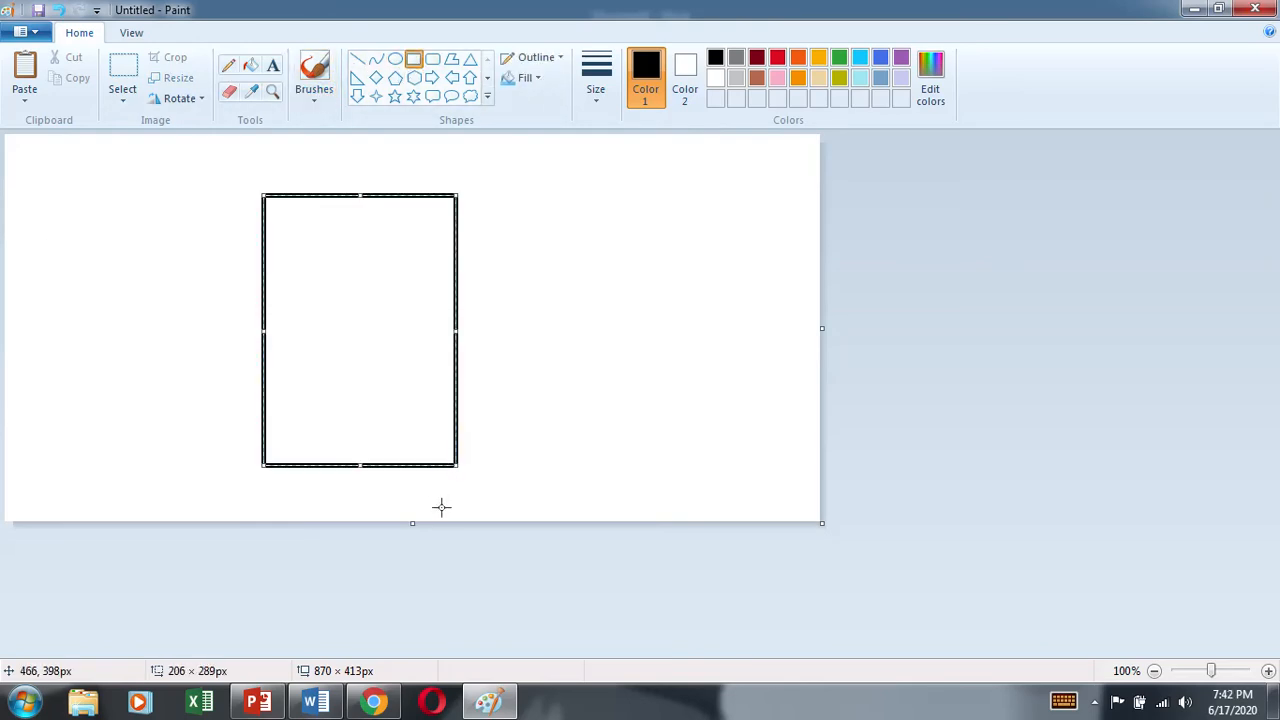
left_click(123, 70)
left_click_drag(222, 180, 488, 500)
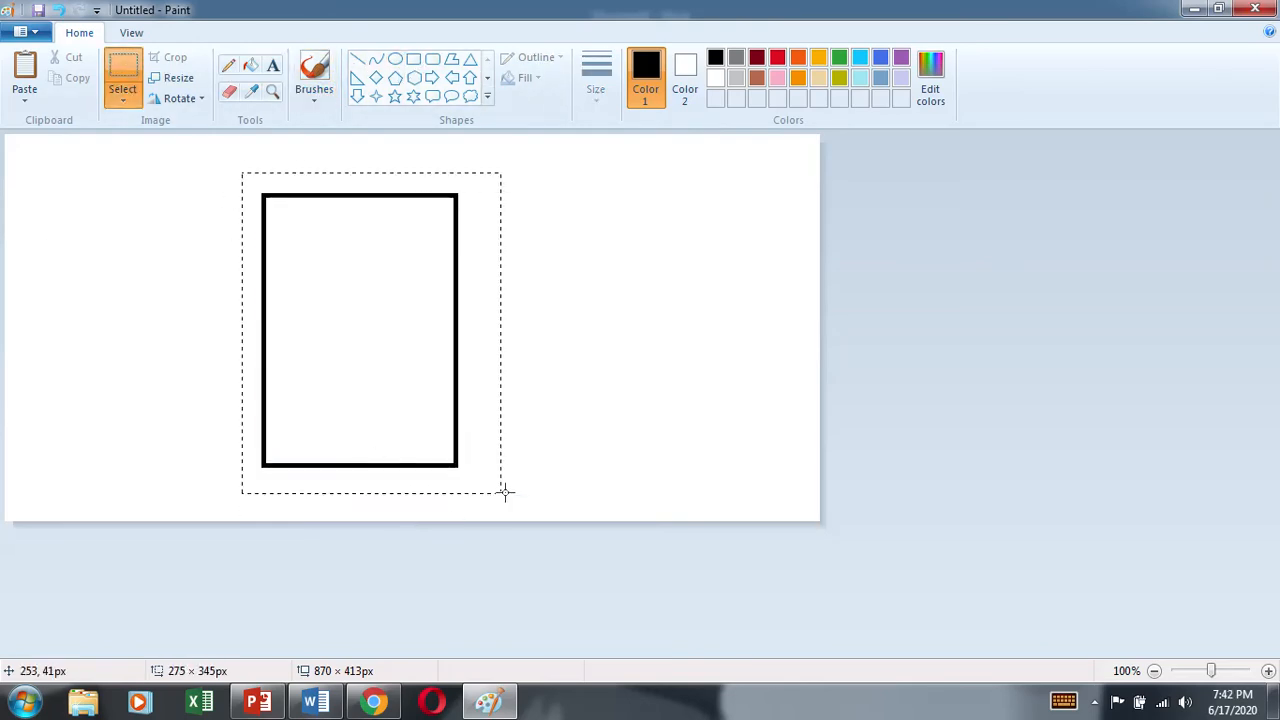
left_click_drag(406, 409, 388, 397)
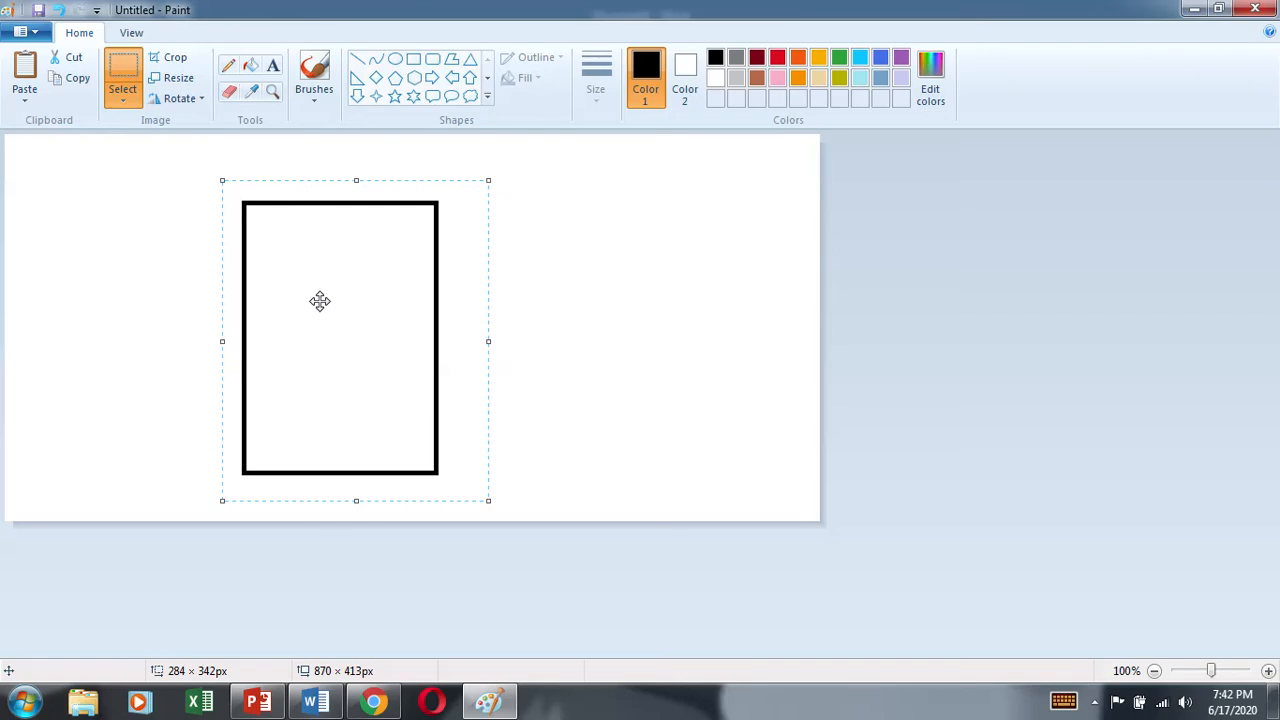
Step: Replace the upright rectangle with a wide black rectangle about 441 × 223 px, then close Paint without saving
key("Delete")
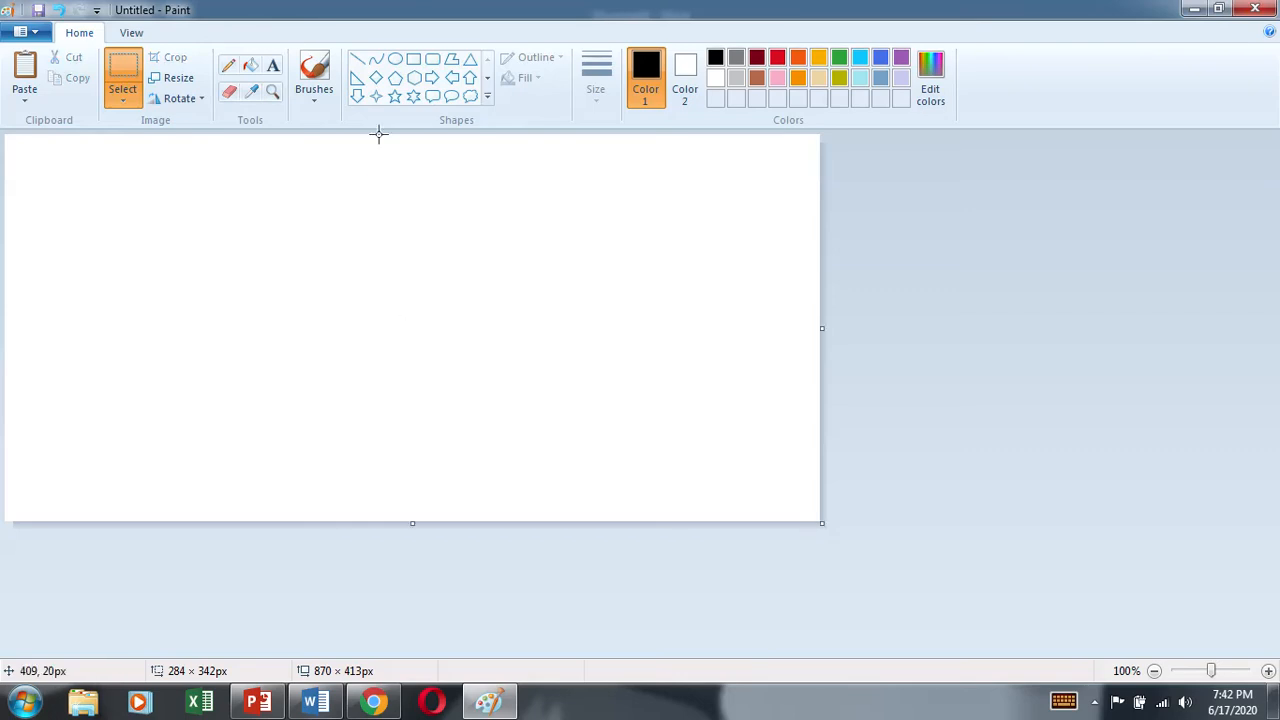
left_click(413, 58)
mouse_move(220, 232)
left_mouse_down()
mouse_move(571, 376)
mouse_move(634, 442)
left_mouse_up()
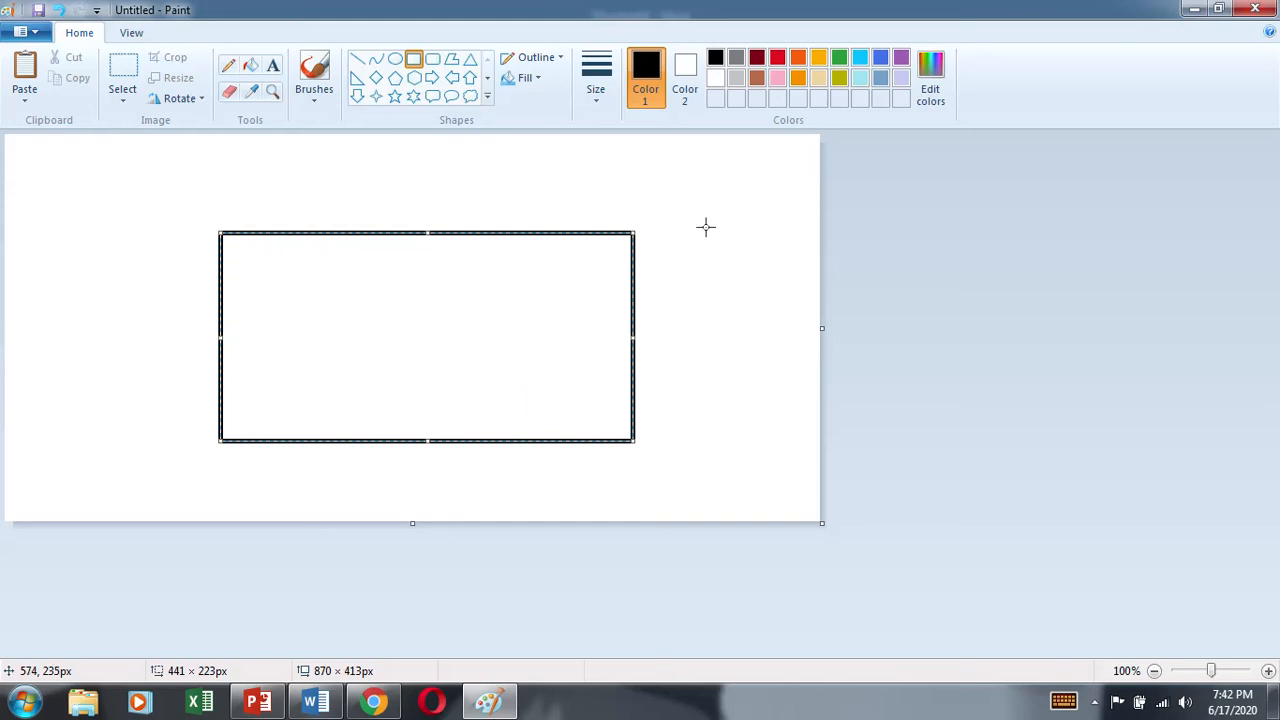
left_click(1255, 9)
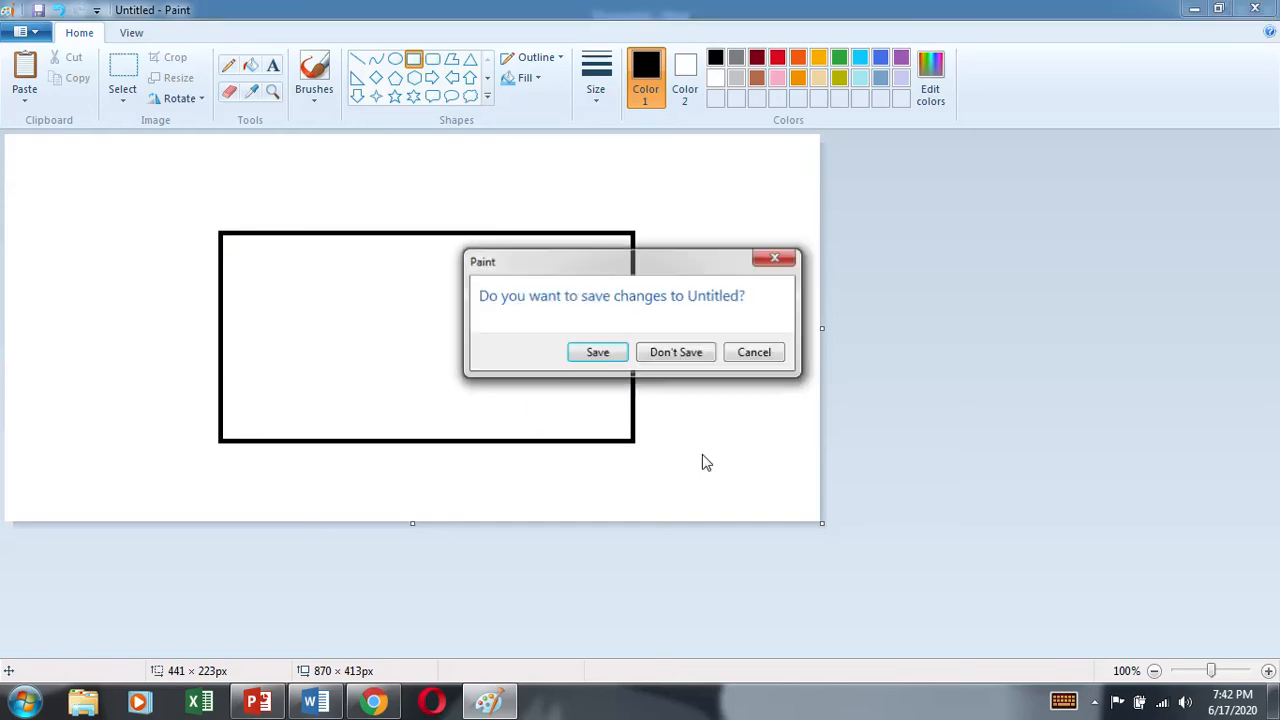
left_click(698, 357)
Step: Set the Word document's page orientation to Portrait
left_click(79, 90)
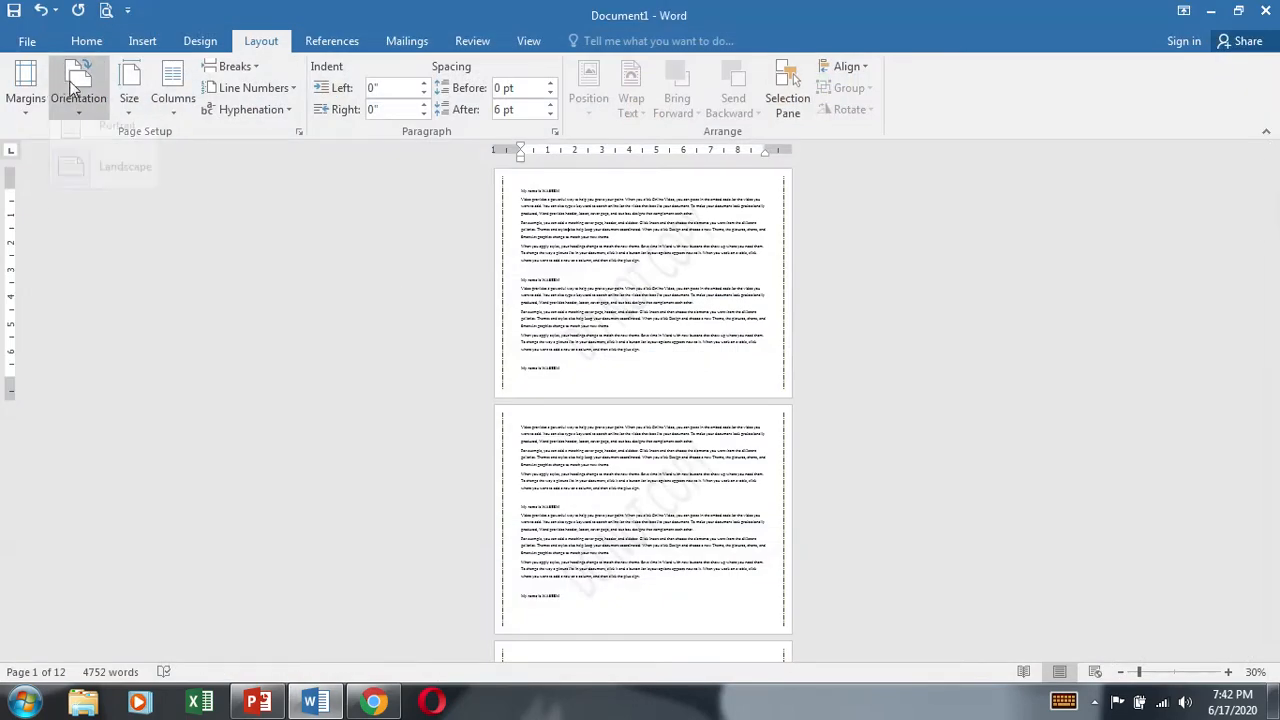
left_click(104, 152)
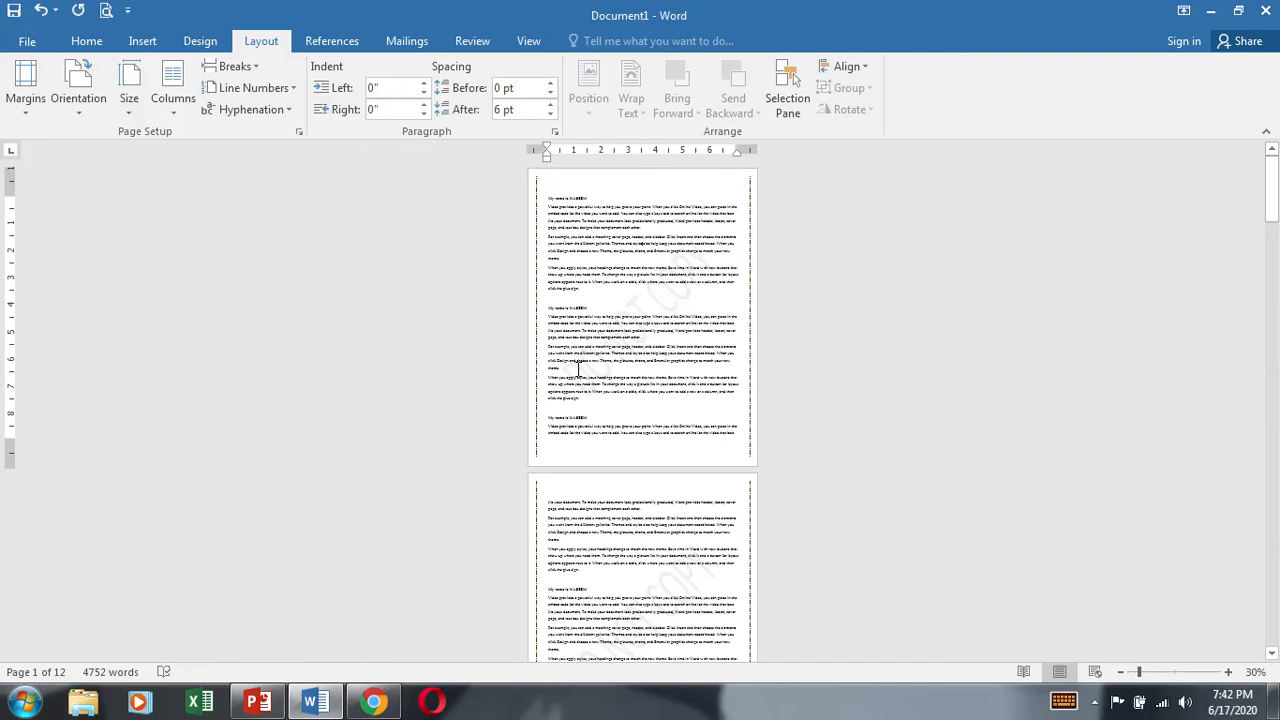
left_click(79, 112)
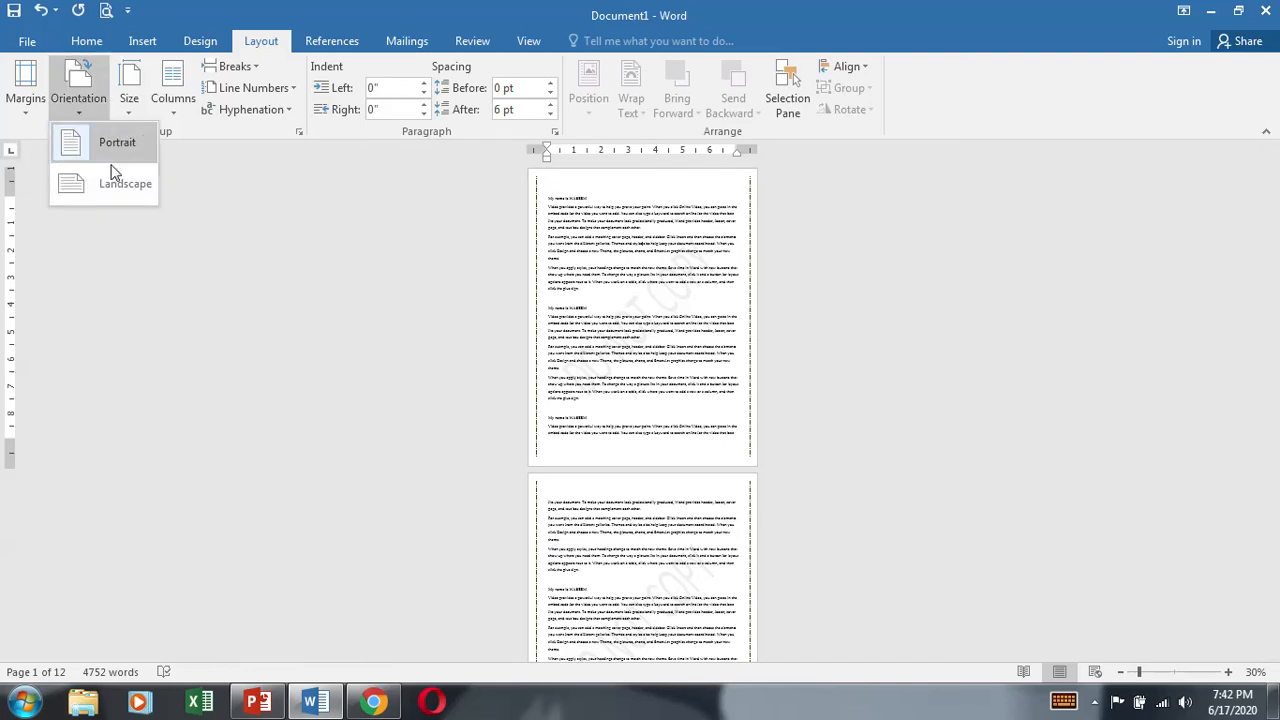
left_click(85, 140)
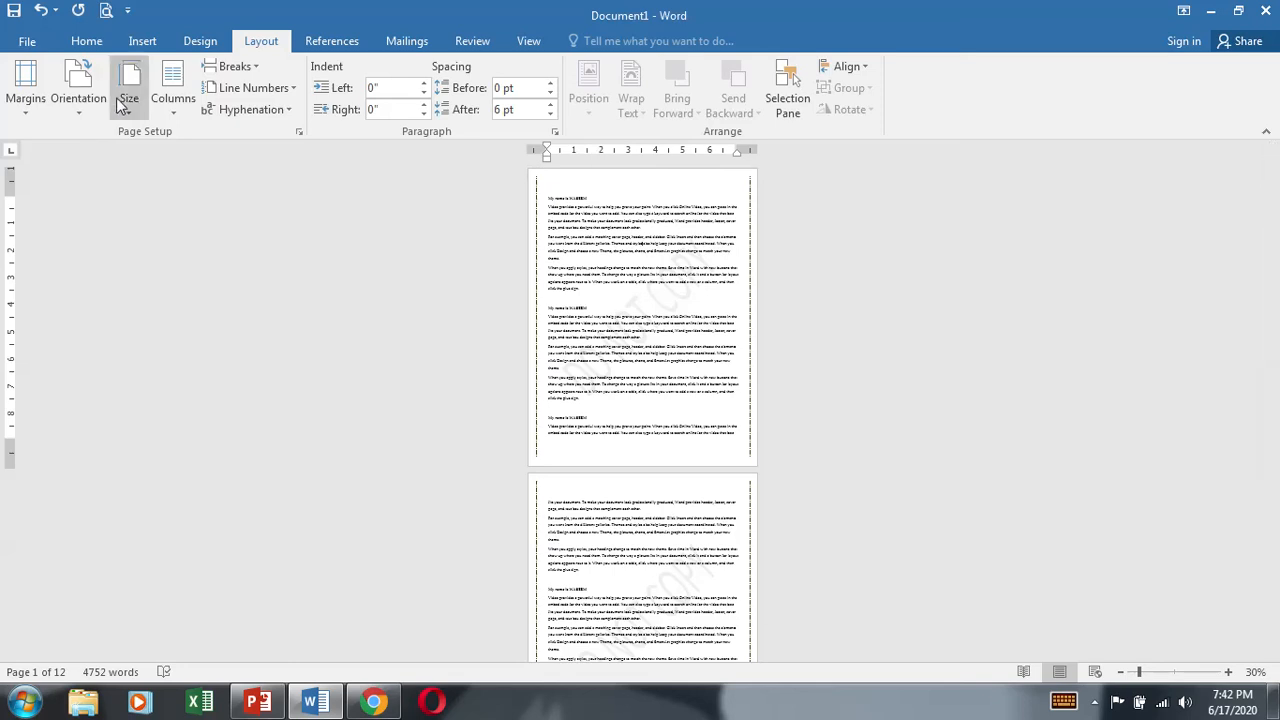
Step: Look through the preset paper sizes available for the document, from Letter down to the envelope formats
left_click(129, 98)
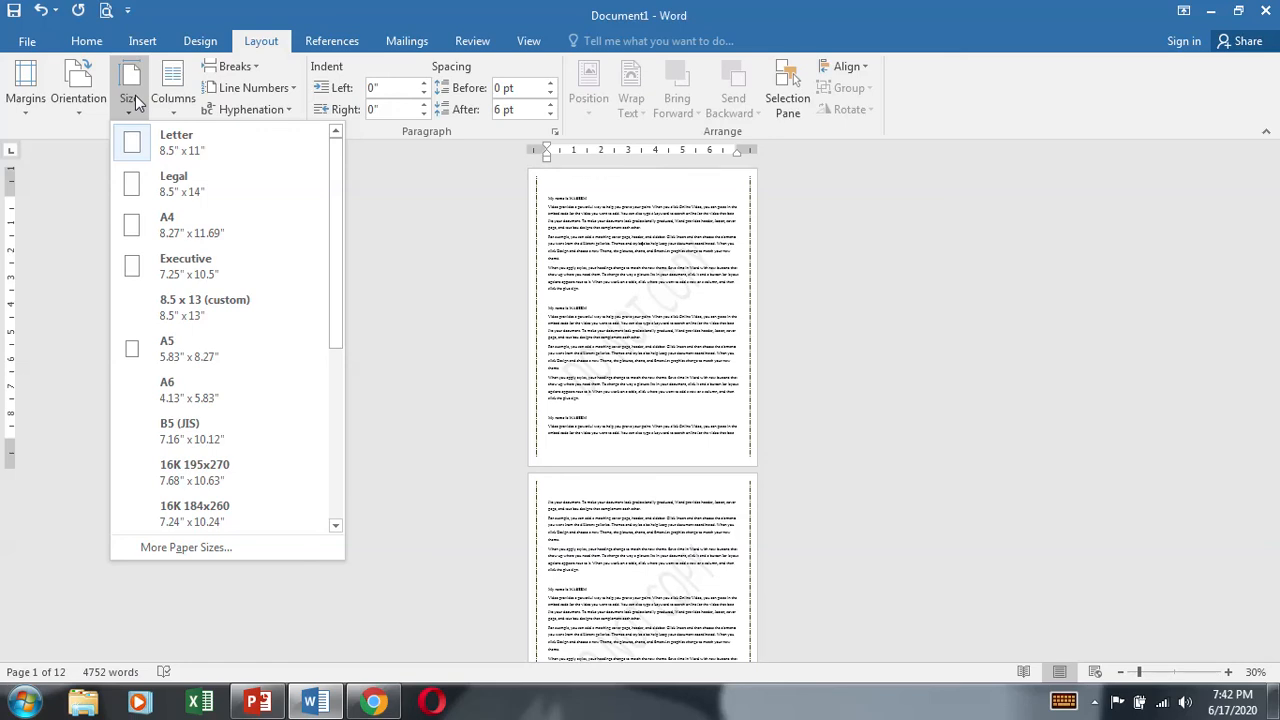
scroll(300, 235, "down", 3)
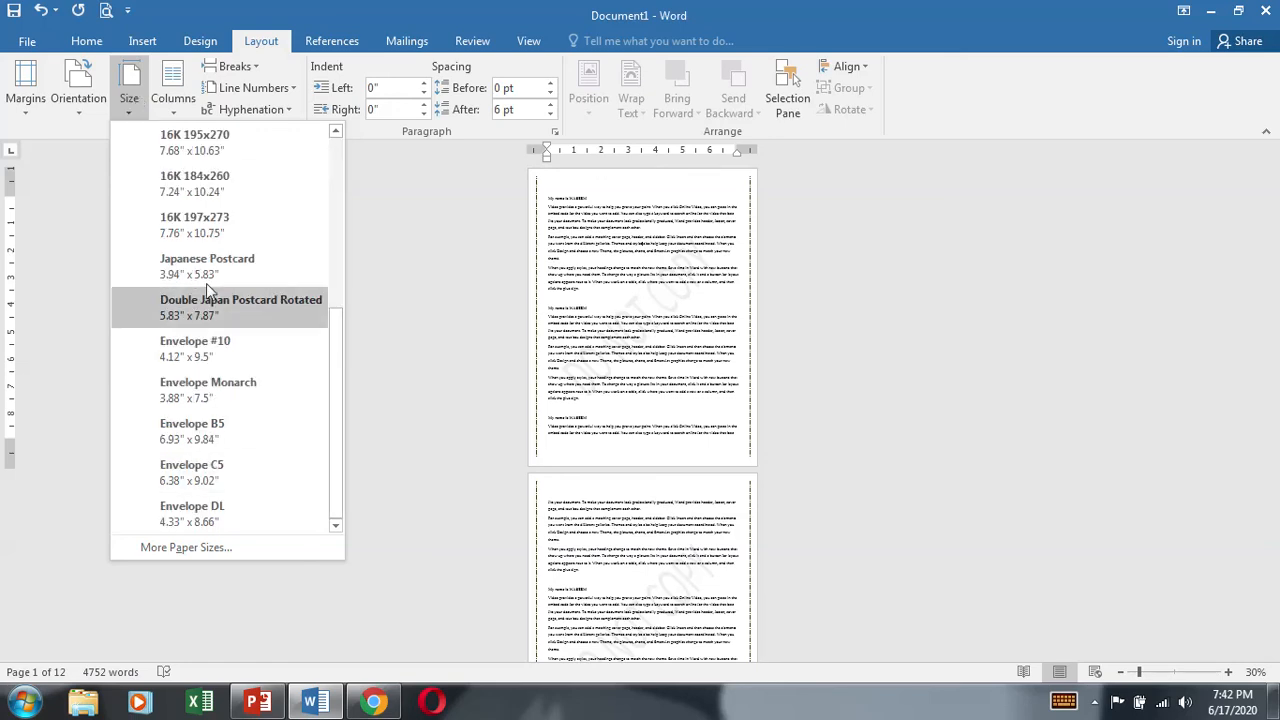
scroll(206, 283, "up", 3)
scroll(232, 262, "down", 3)
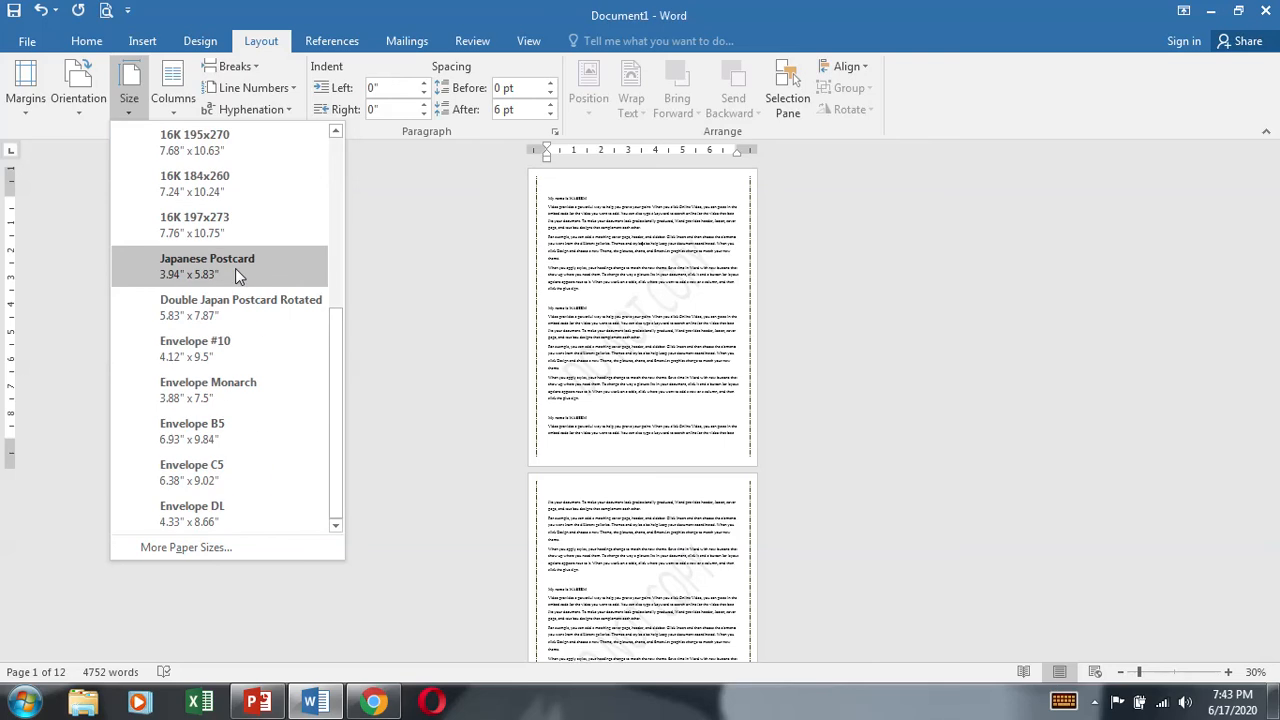
scroll(236, 272, "up", 3)
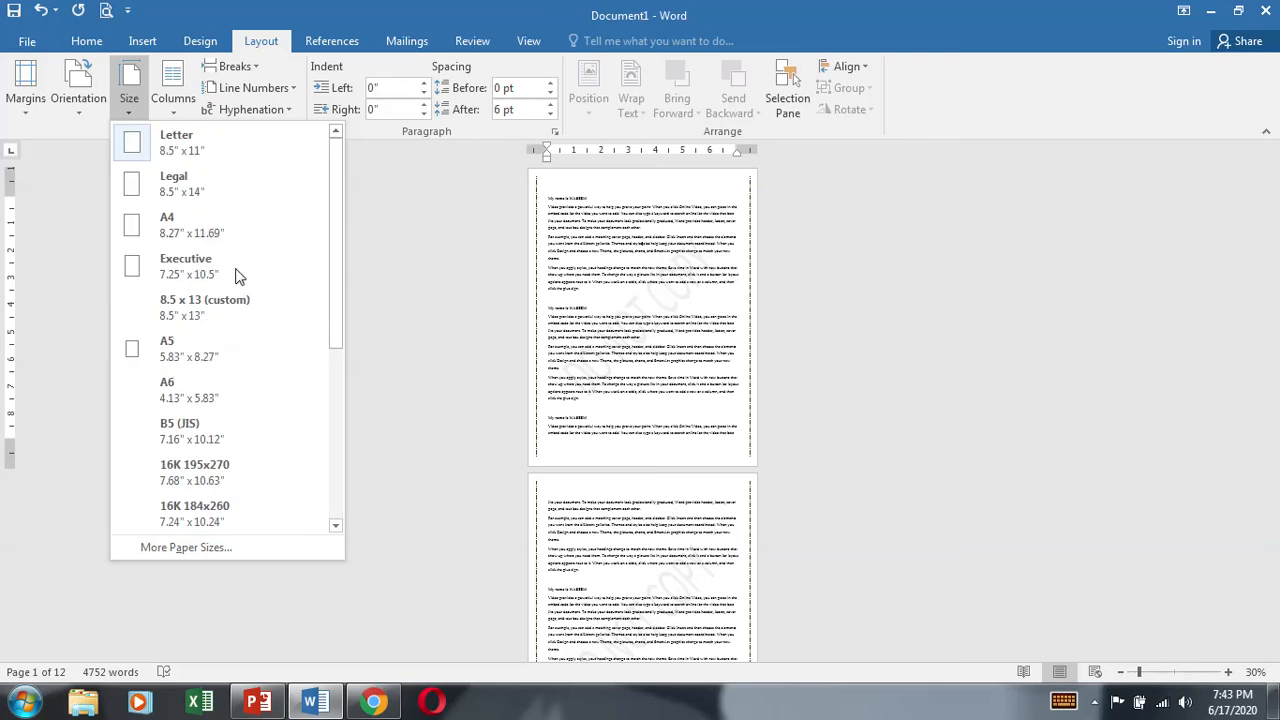
scroll(243, 280, "down", 3)
scroll(268, 419, "up", 2)
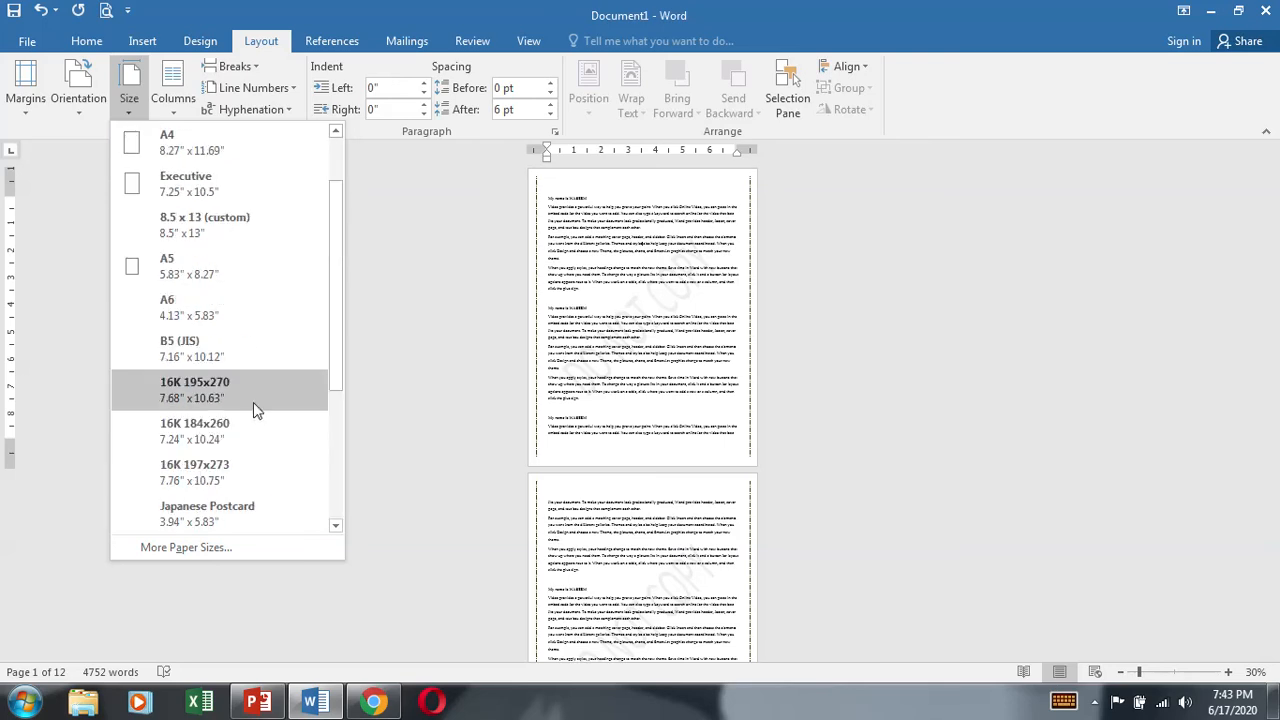
Step: Try the 8.5 x 13 (custom) paper size in the page setup, checking its width and height, then cancel
left_click(184, 554)
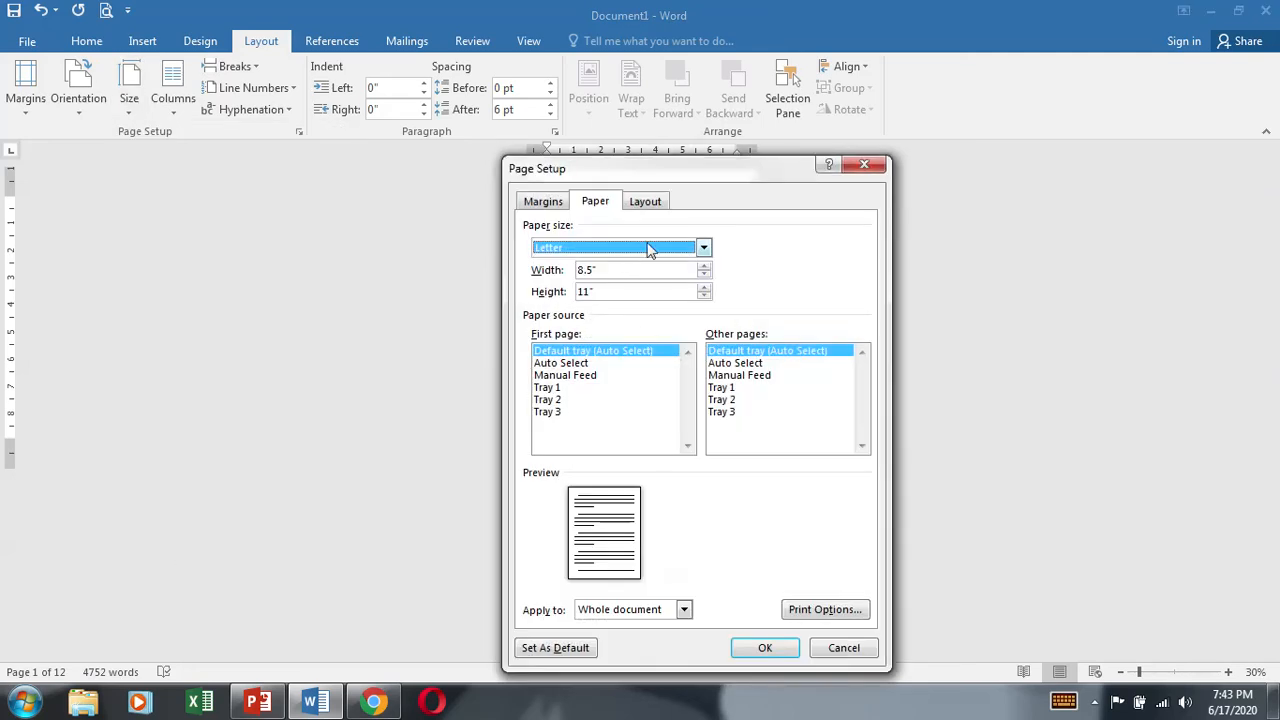
left_click(648, 250)
left_click(638, 314)
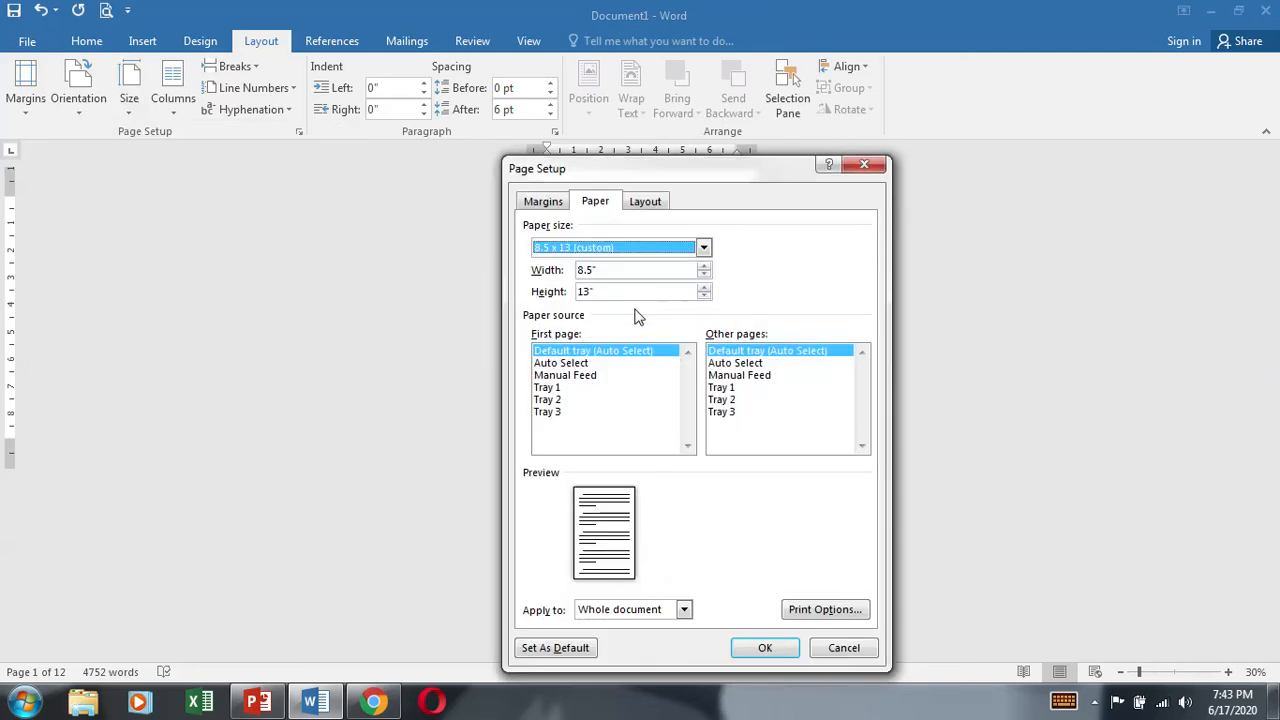
key("Tab")
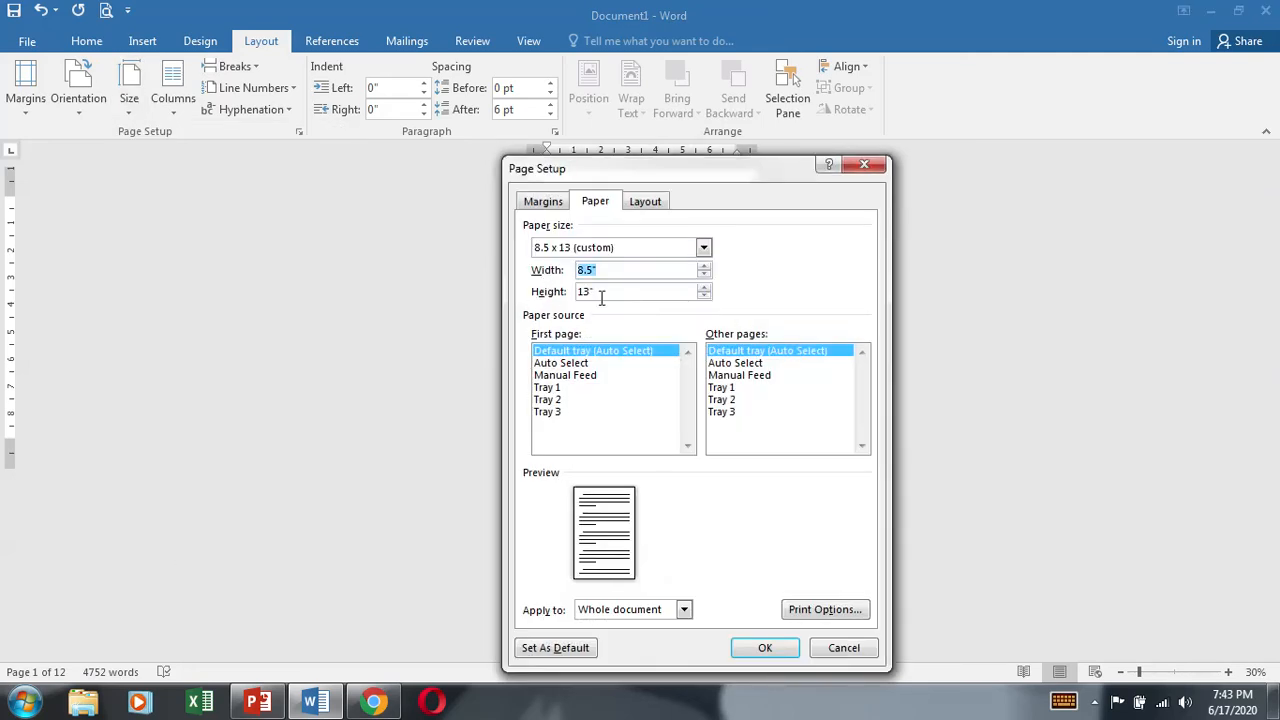
key("Tab")
left_click(843, 648)
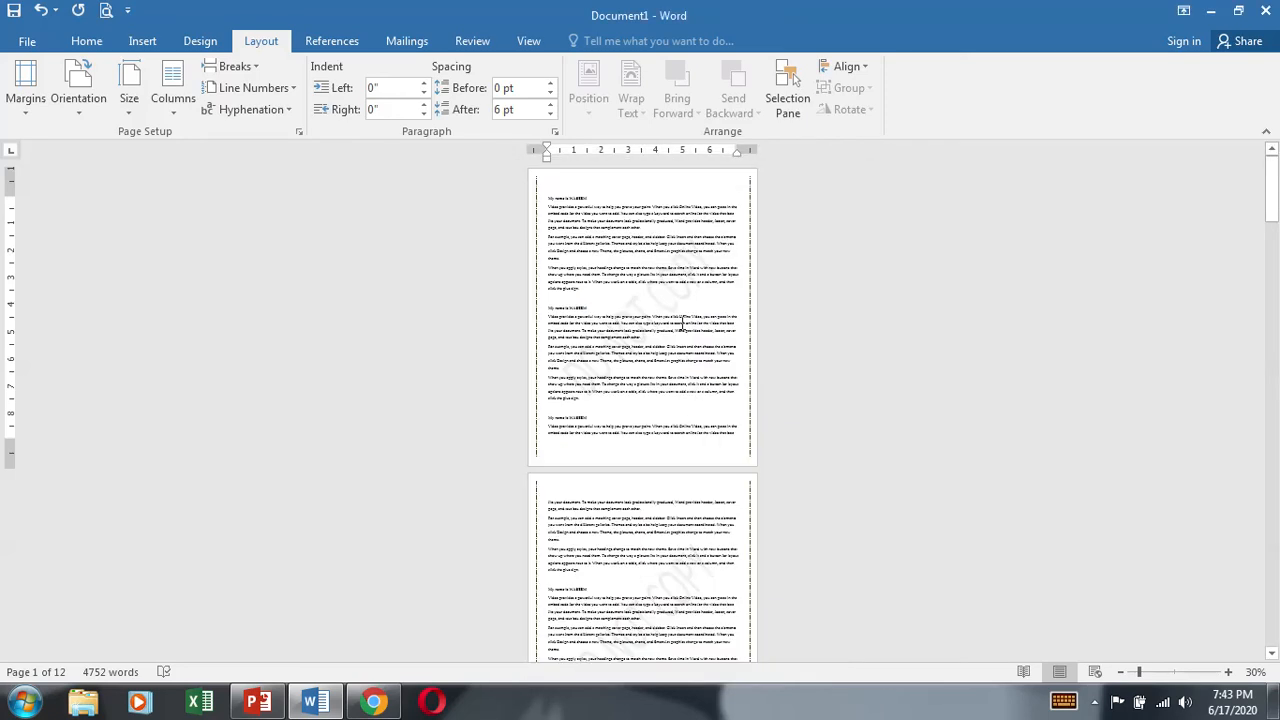
Step: Select the entire document and set its paper size to A4
left_click(129, 100)
left_click(726, 395)
key("ctrl+a")
left_click(129, 100)
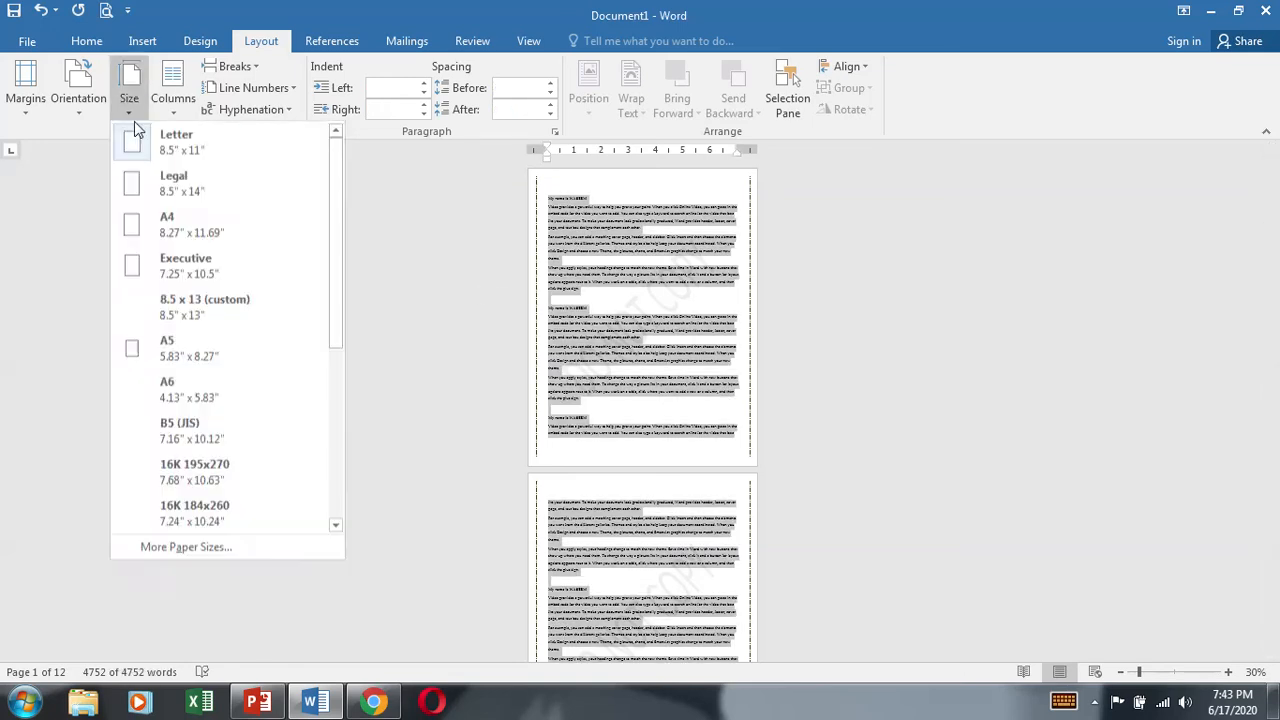
left_click(166, 230)
left_click(713, 343)
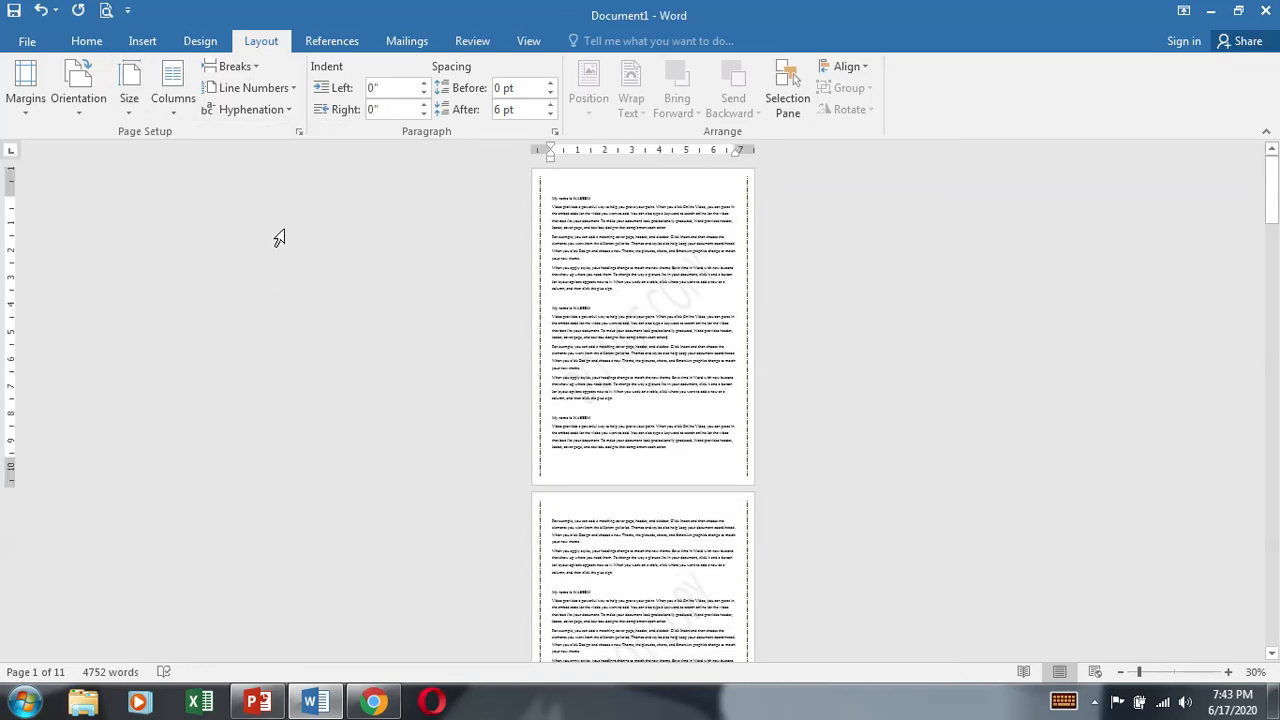
Step: Arrange the first two body paragraphs, from "Video provides" to "your new theme", in two equal columns
scroll(647, 292, "up", 9, "ctrl")
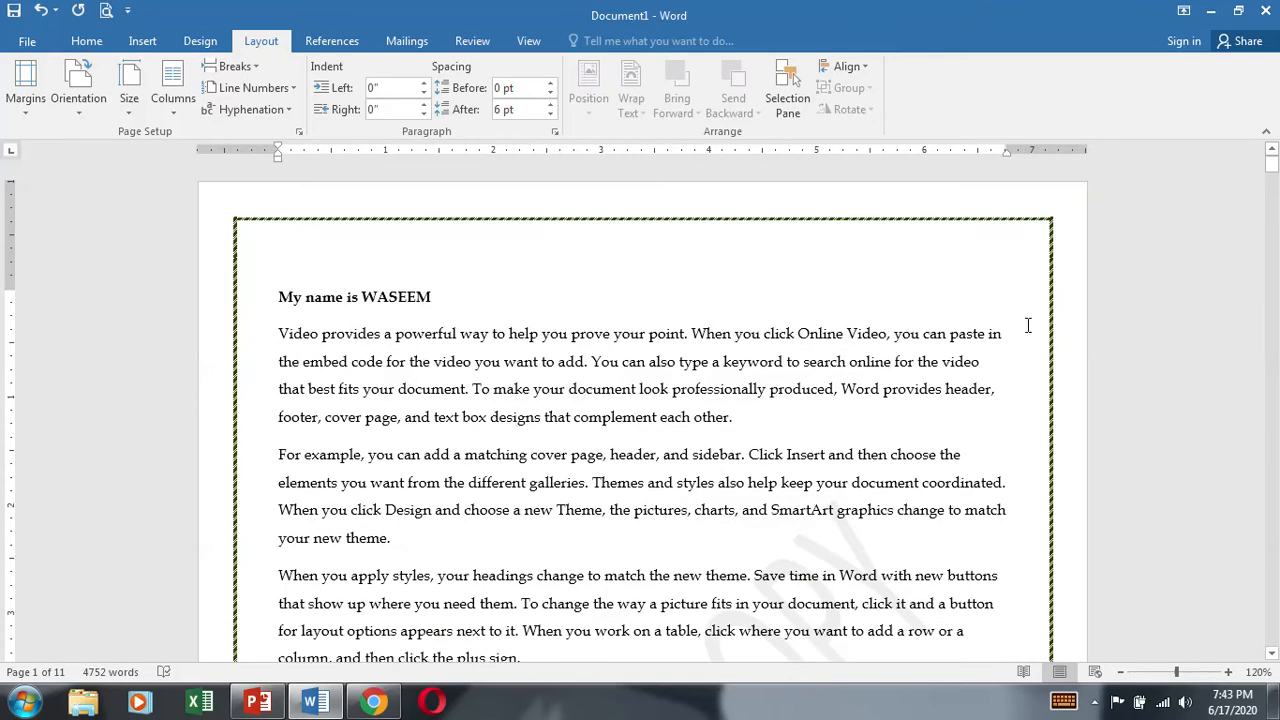
triple_click(465, 390)
left_click(289, 341)
left_click_drag(455, 427, 560, 543)
left_click(173, 100)
left_click(206, 263)
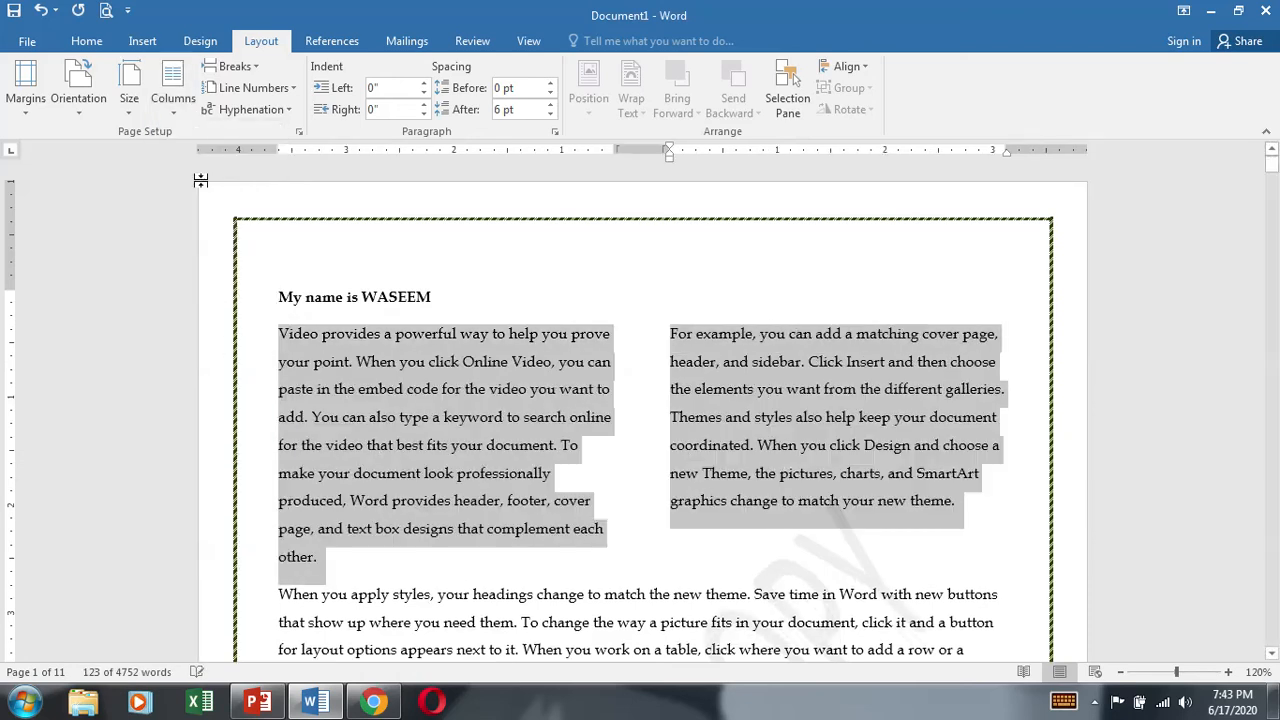
left_click(911, 566)
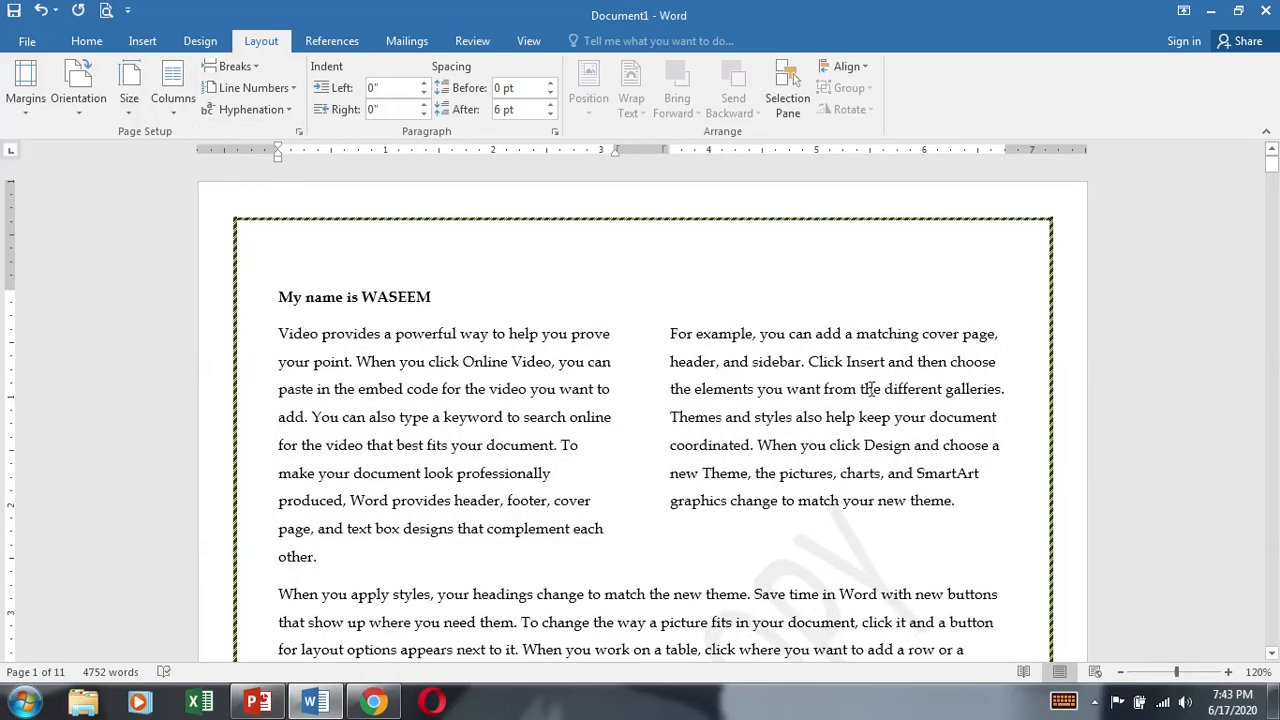
Step: Justify the text of the two body paragraphs laid out in two columns
triple_click(473, 425)
left_click(555, 473)
left_click_drag(280, 334, 1037, 529)
left_click(897, 480)
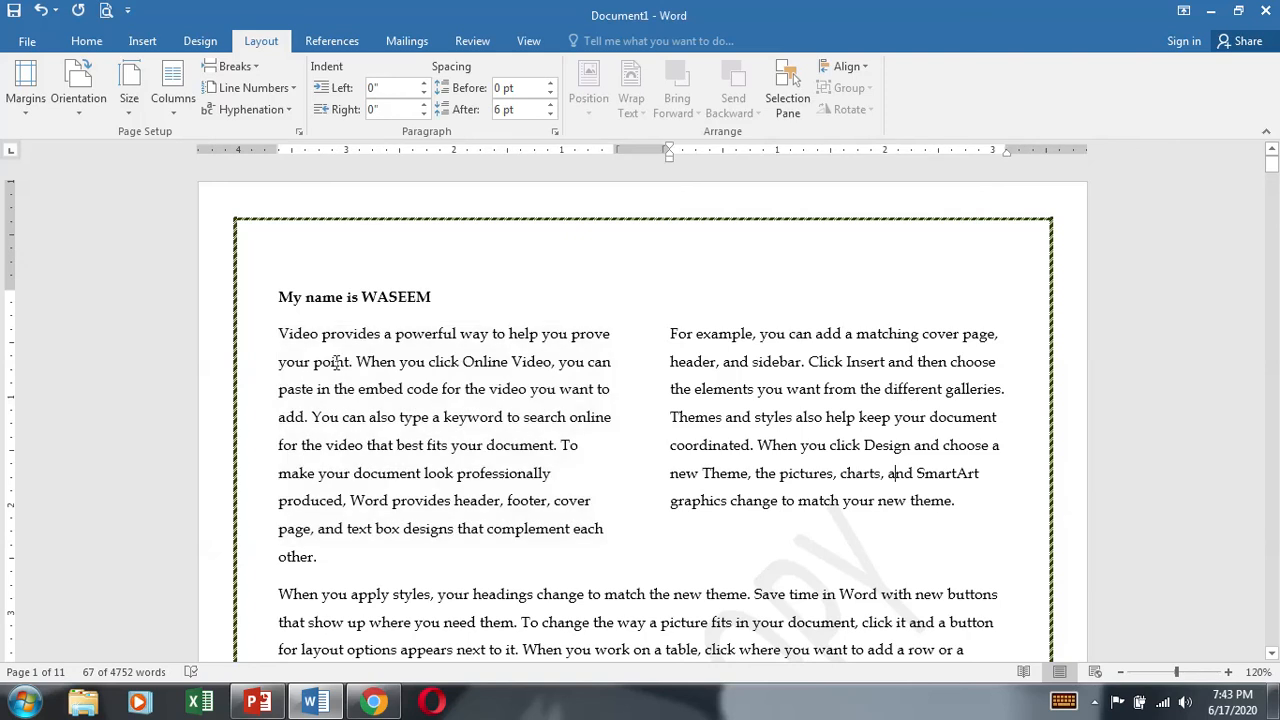
left_click_drag(280, 333, 988, 503)
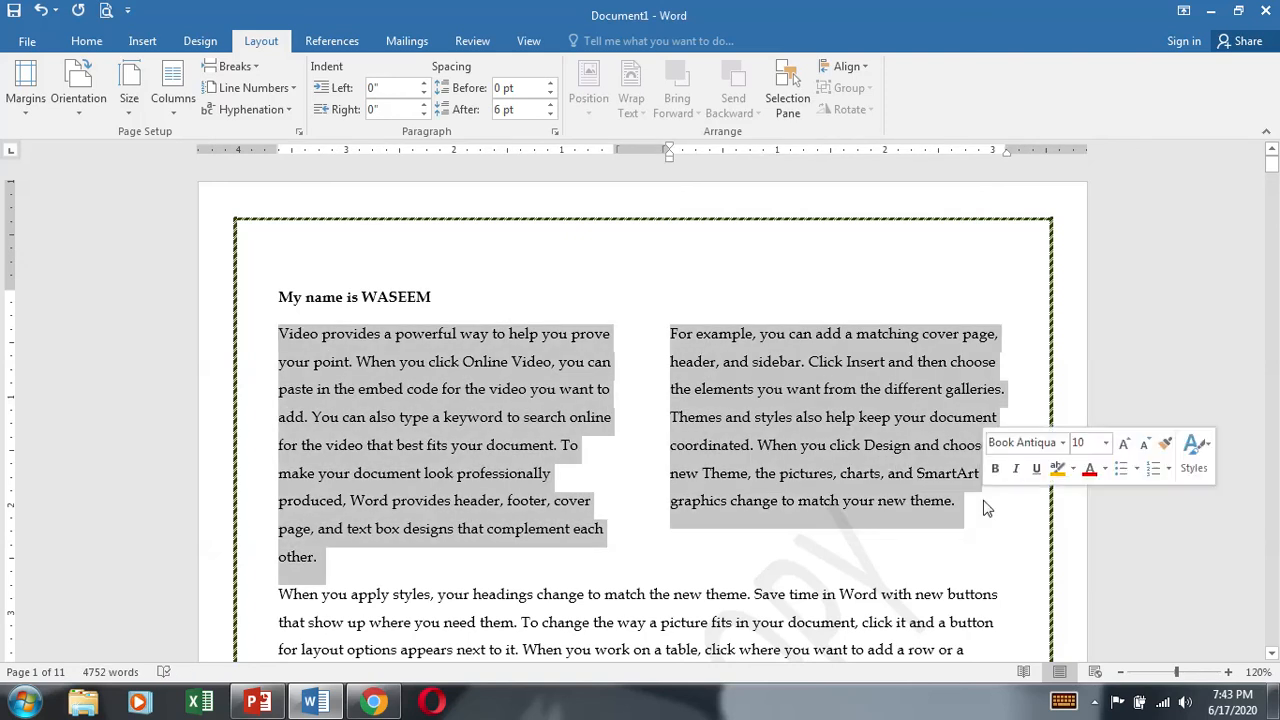
key("ctrl+j")
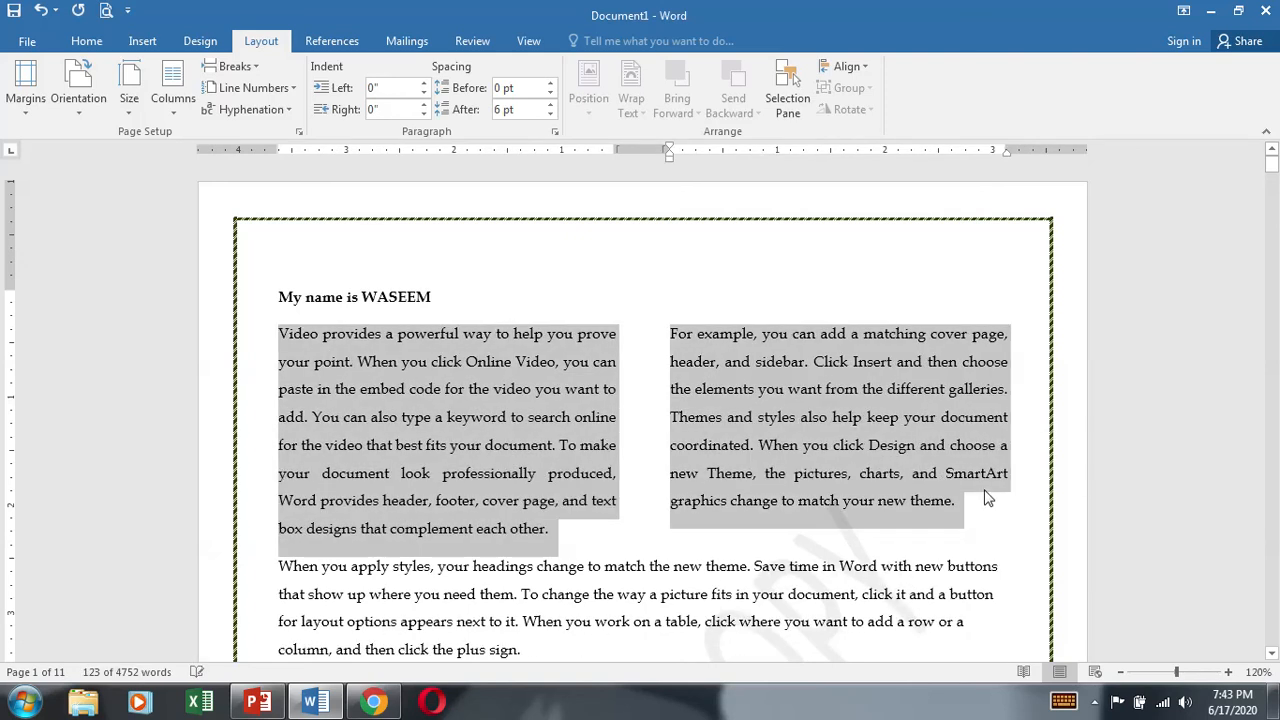
Step: Select the entire document and try it in two columns, followed by three columns
scroll(680, 503, "down", 3)
key("ctrl+a")
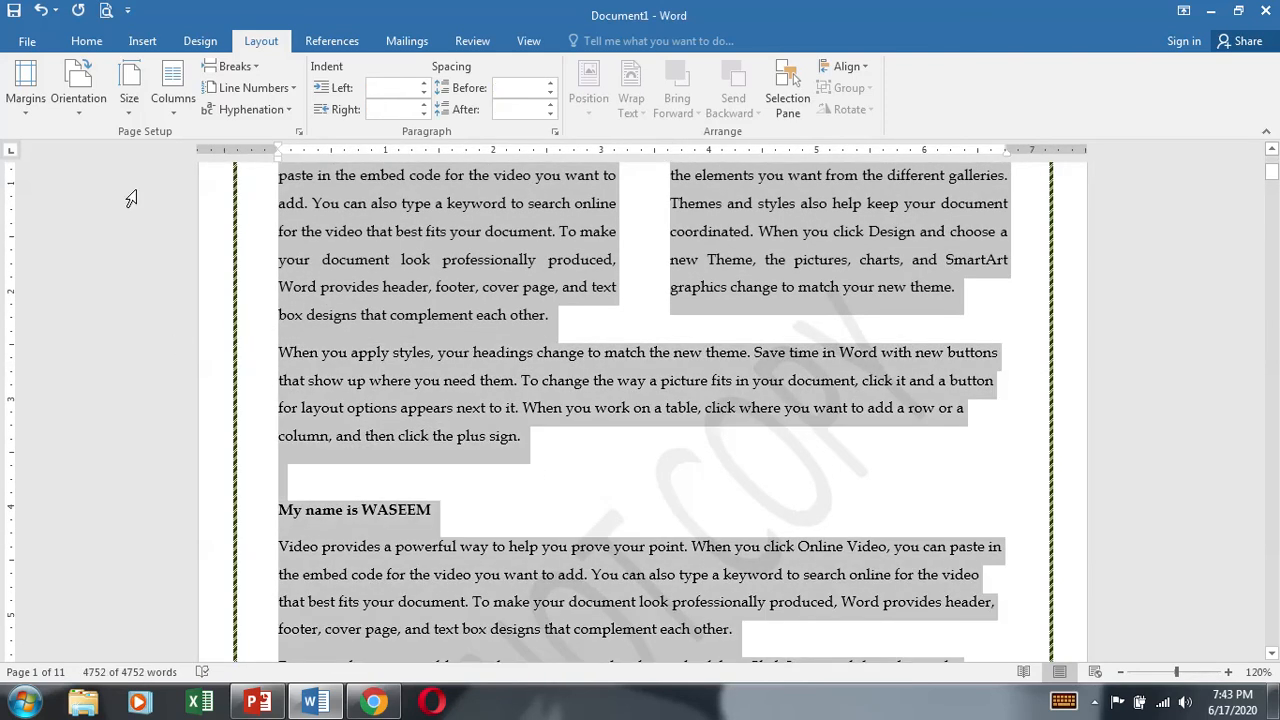
left_click(172, 98)
left_click(205, 263)
scroll(699, 510, "up", 3)
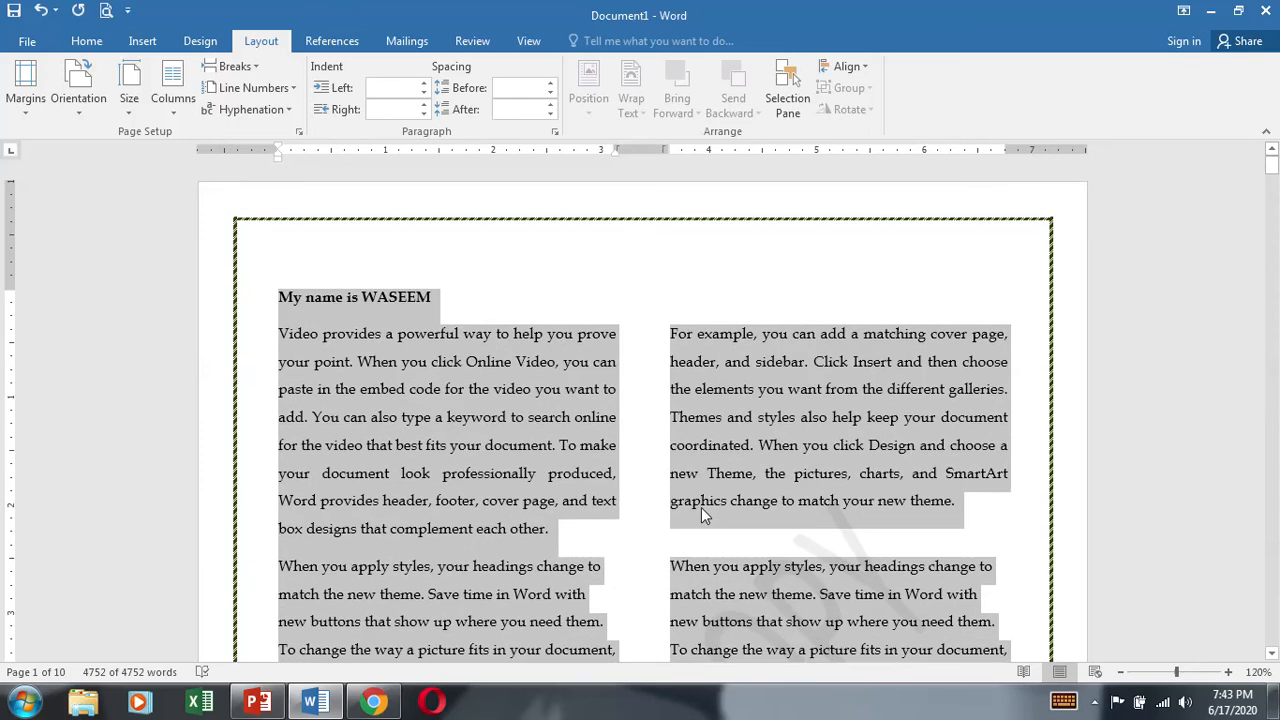
left_click(172, 98)
left_click(200, 215)
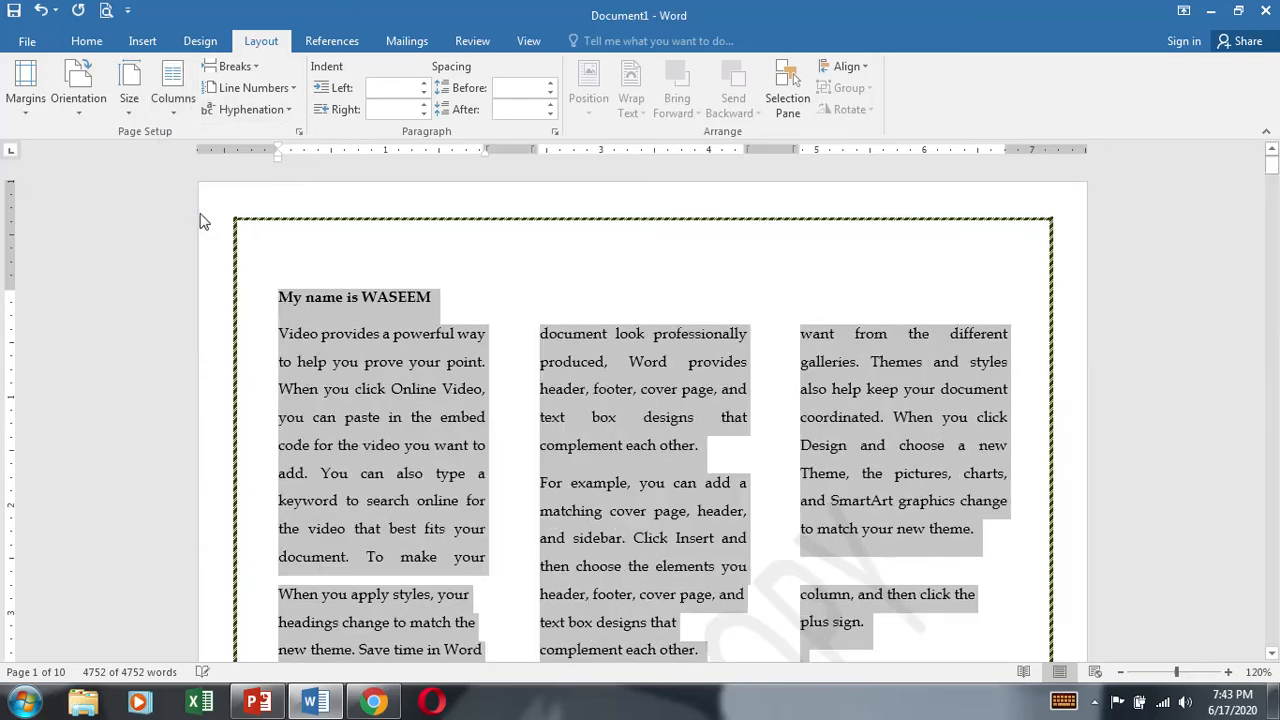
Step: Set the whole selected document in four columns of equal width using the custom column settings
left_click(184, 94)
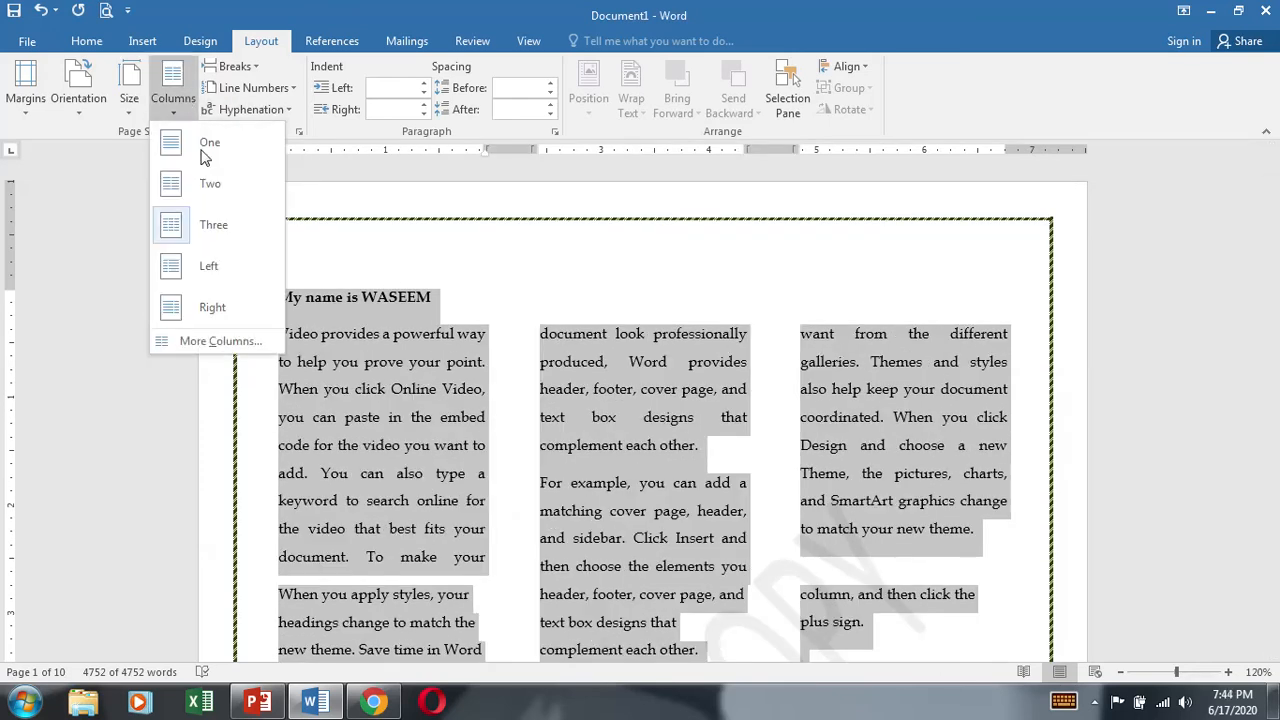
left_click(205, 341)
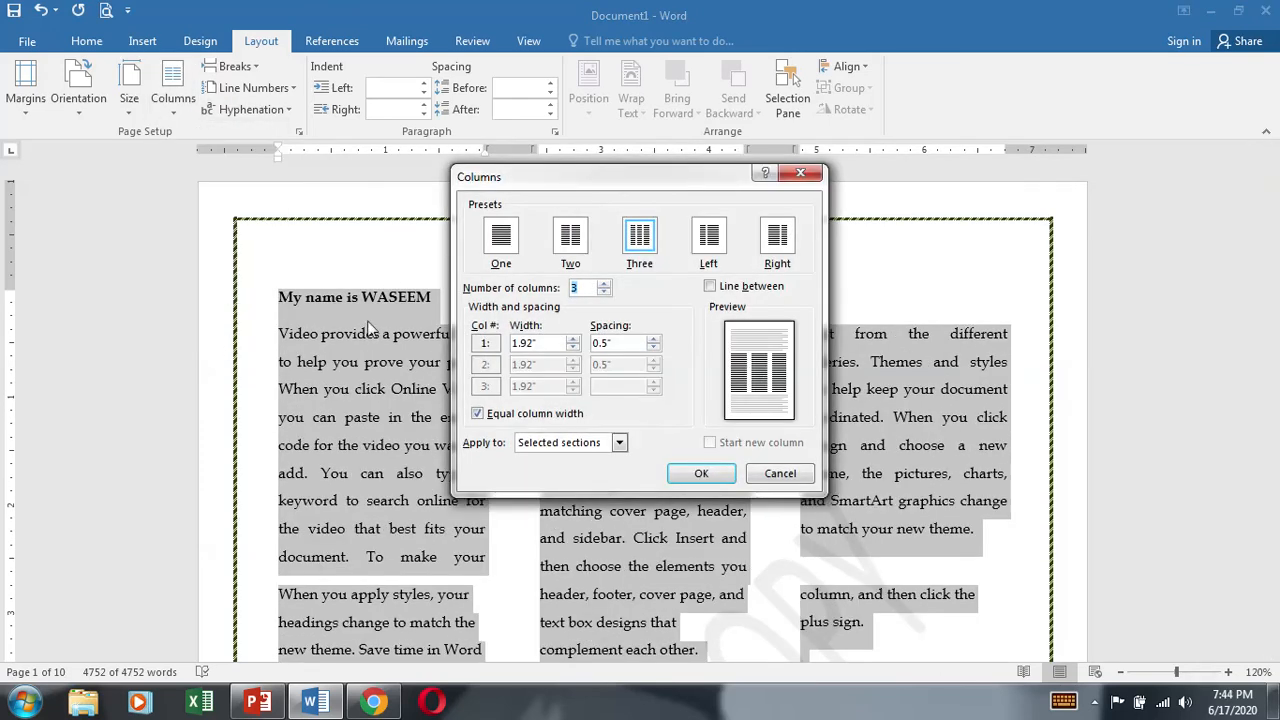
left_click(603, 284)
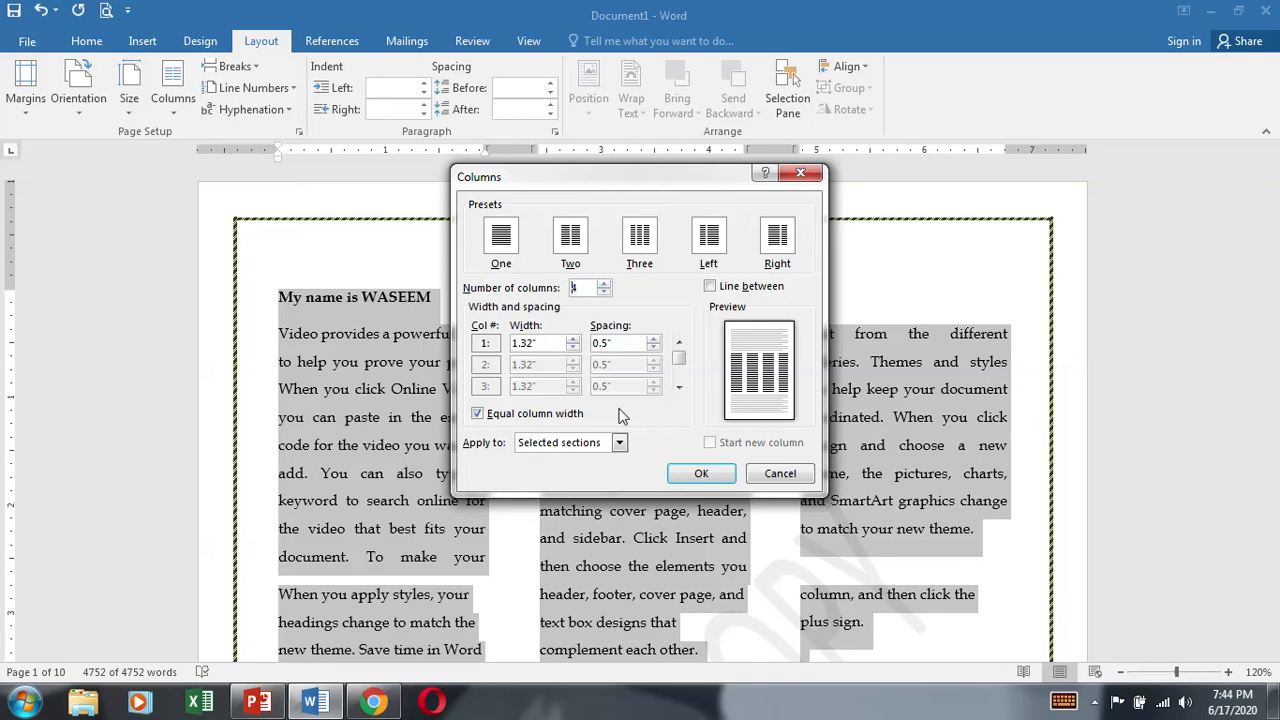
left_click(700, 473)
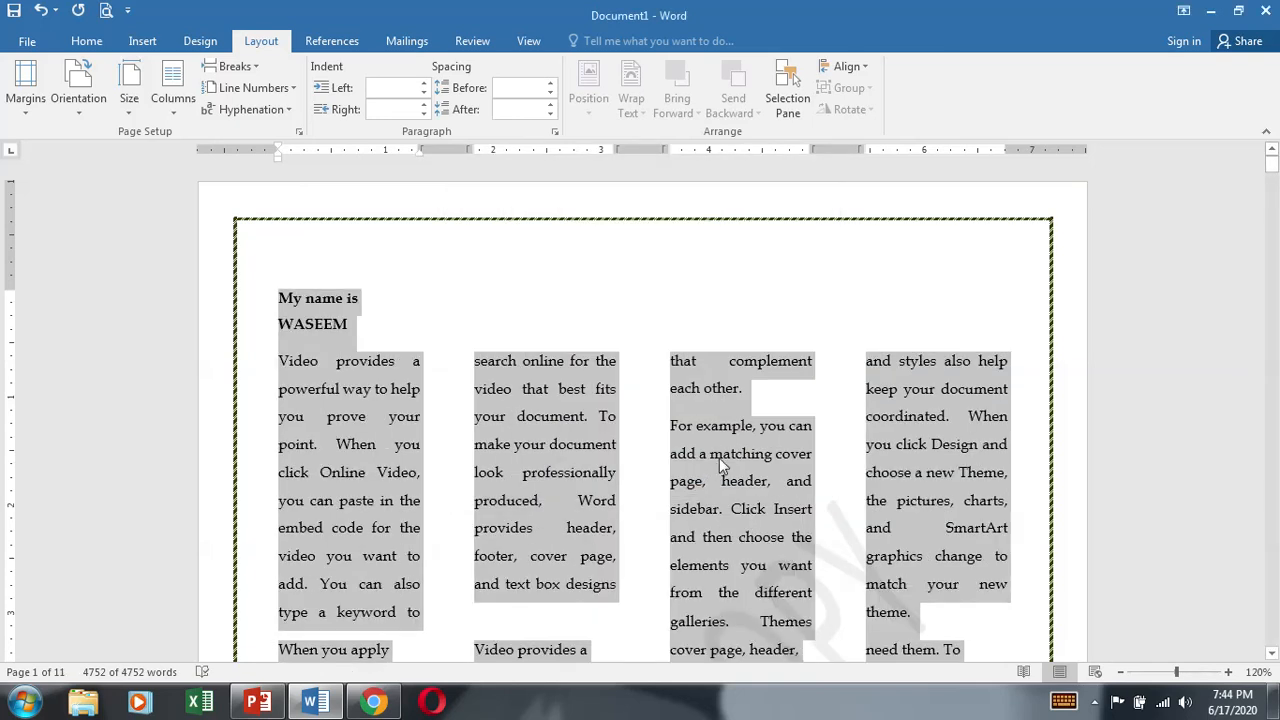
Step: Examine how the text flows through the four columns on the first page
scroll(721, 470, "down", 3)
scroll(721, 470, "up", 3)
left_click(342, 444)
left_click(492, 430)
left_click(695, 425)
scroll(669, 492, "down", 15)
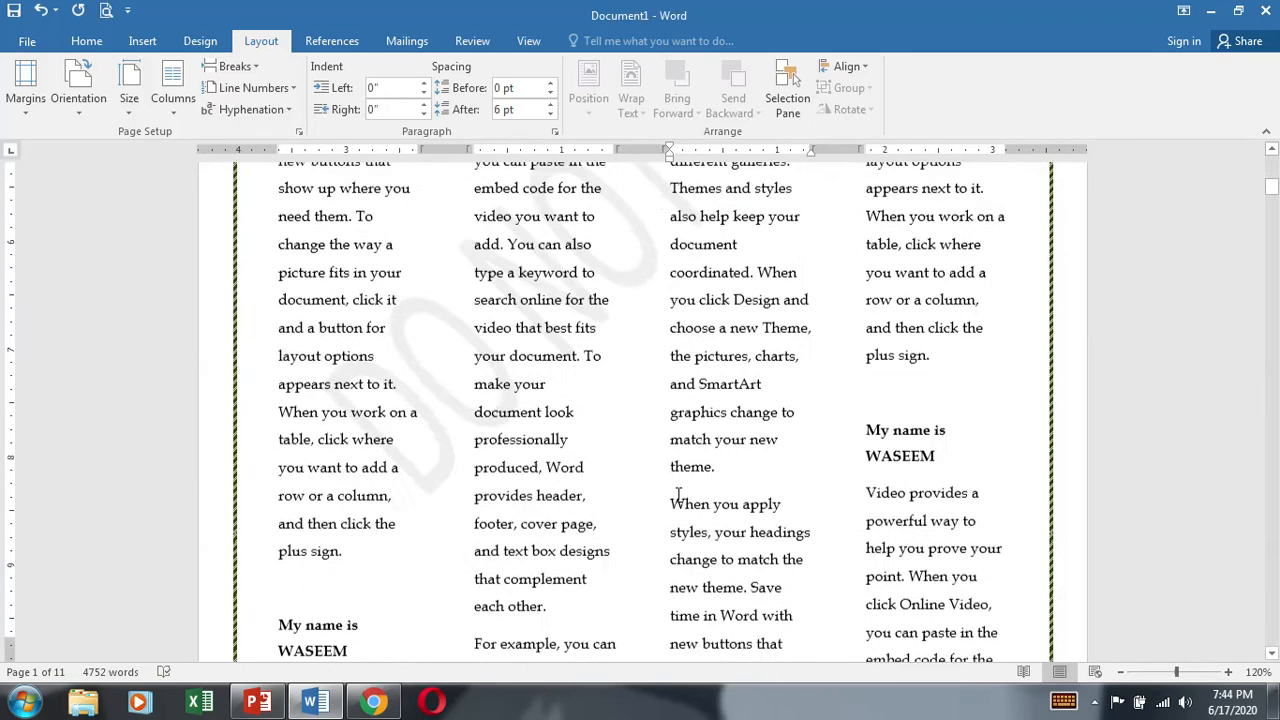
scroll(683, 495, "up", 16)
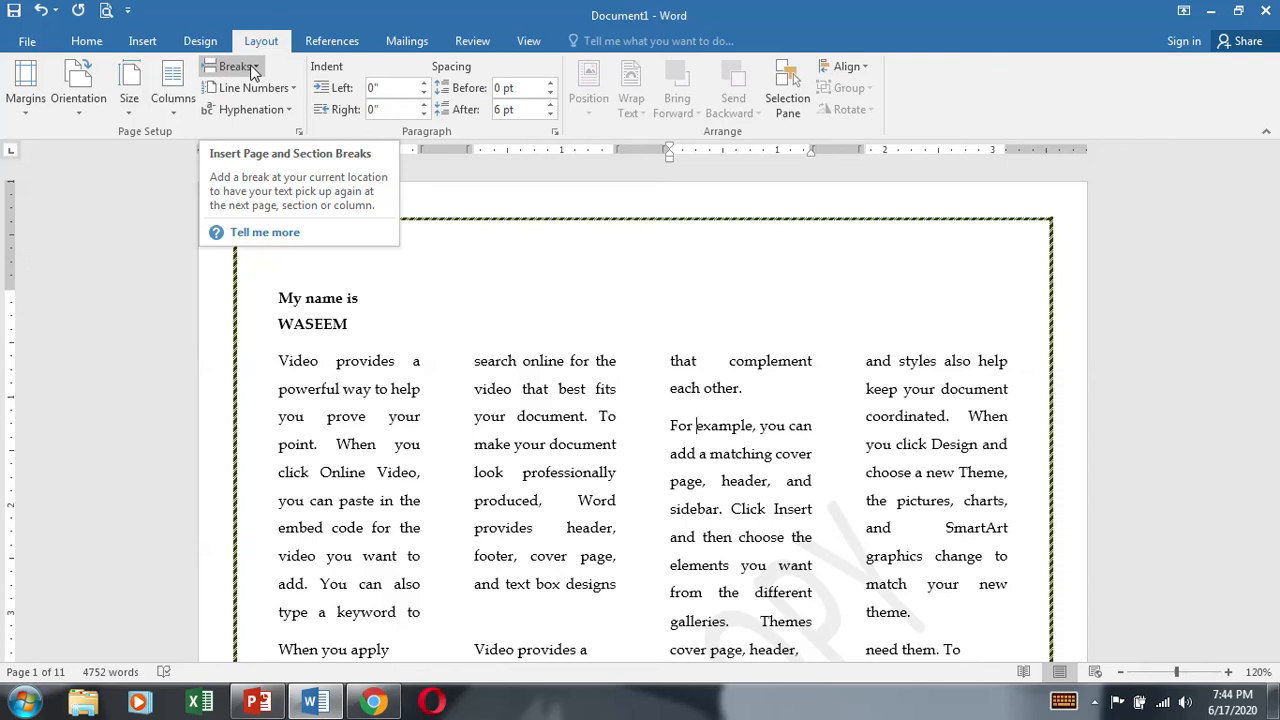
Step: Insert a page break before the paragraph that begins "When you apply styles" on the first page
scroll(390, 368, "down", 4)
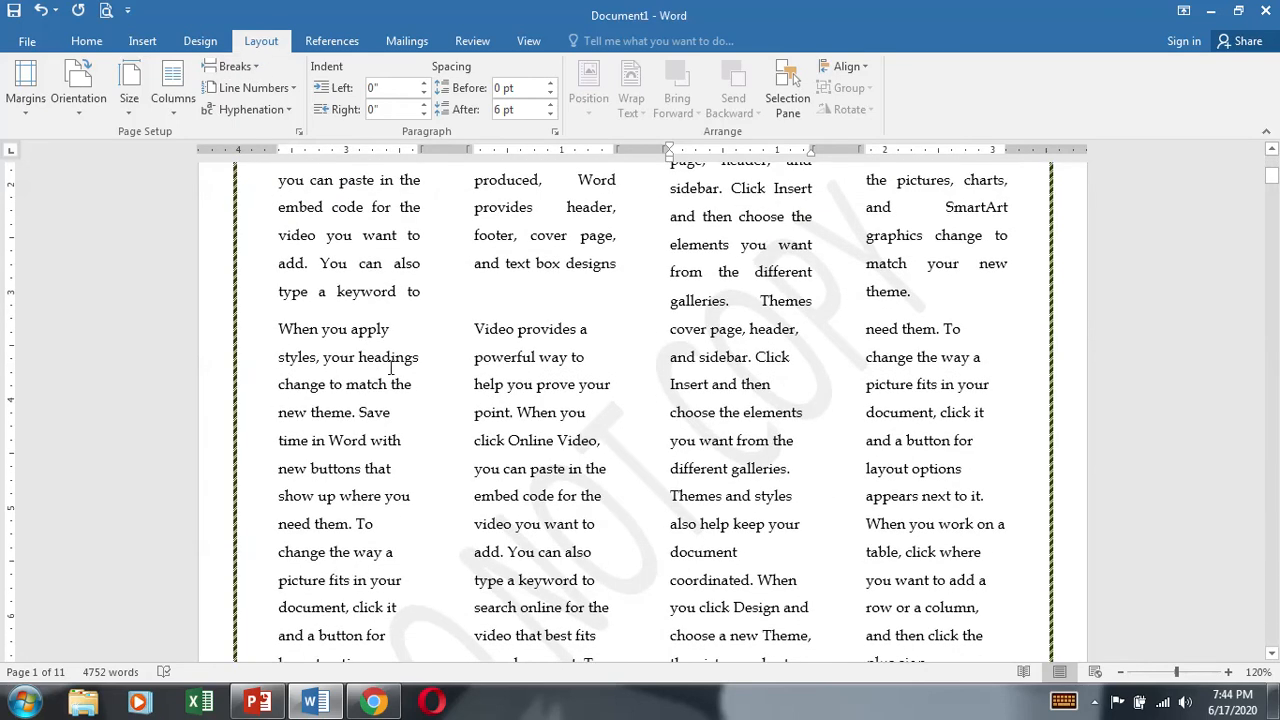
left_click(279, 328)
left_click(232, 66)
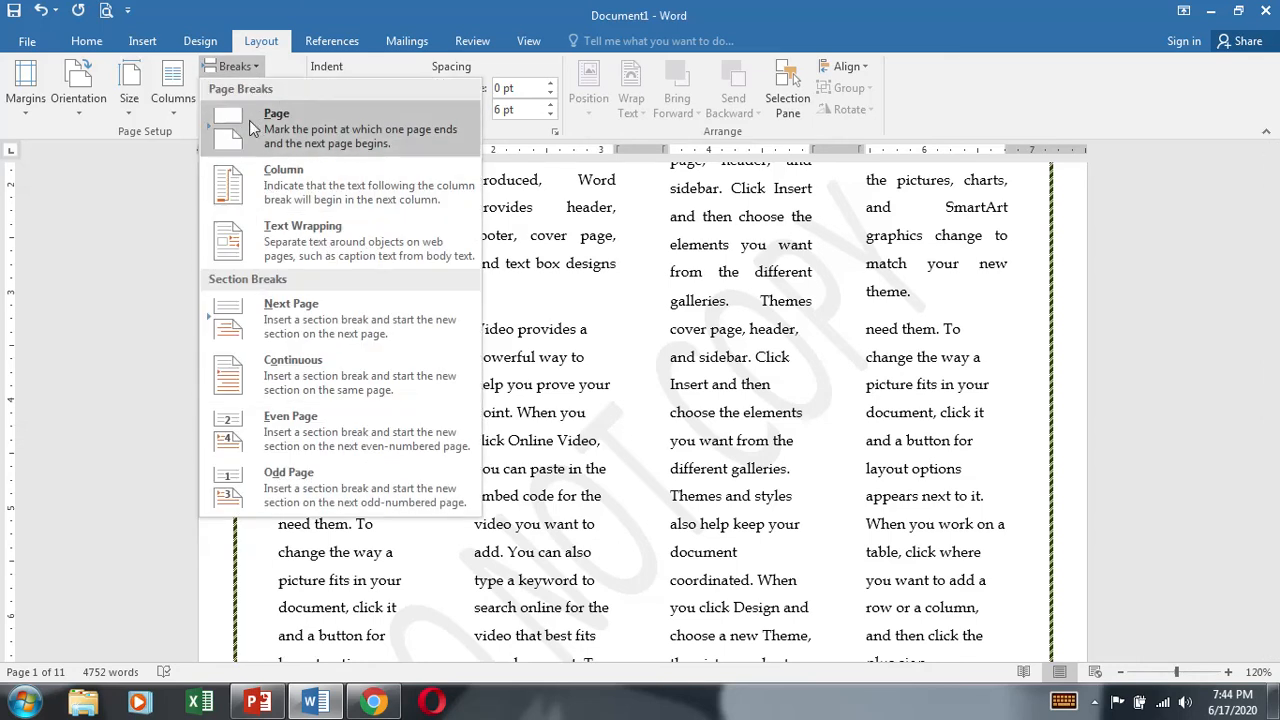
left_click(254, 69)
left_click(237, 69)
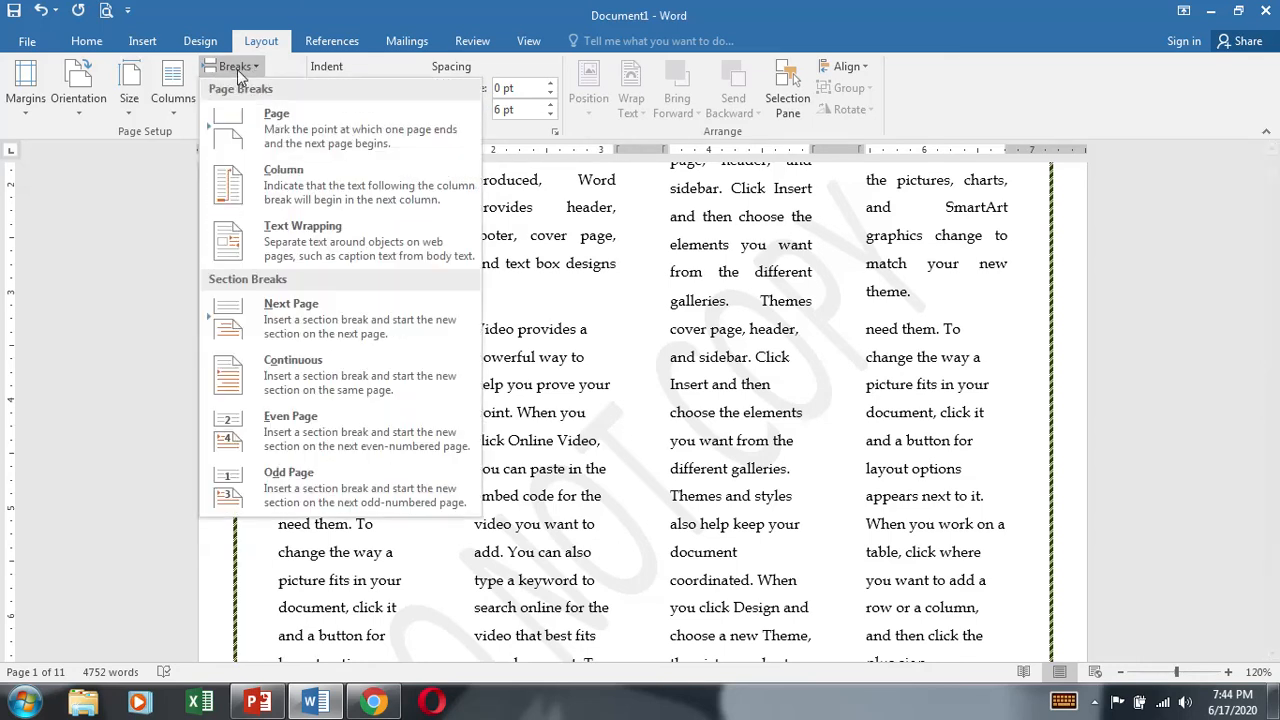
left_click(242, 120)
scroll(519, 496, "up", 6)
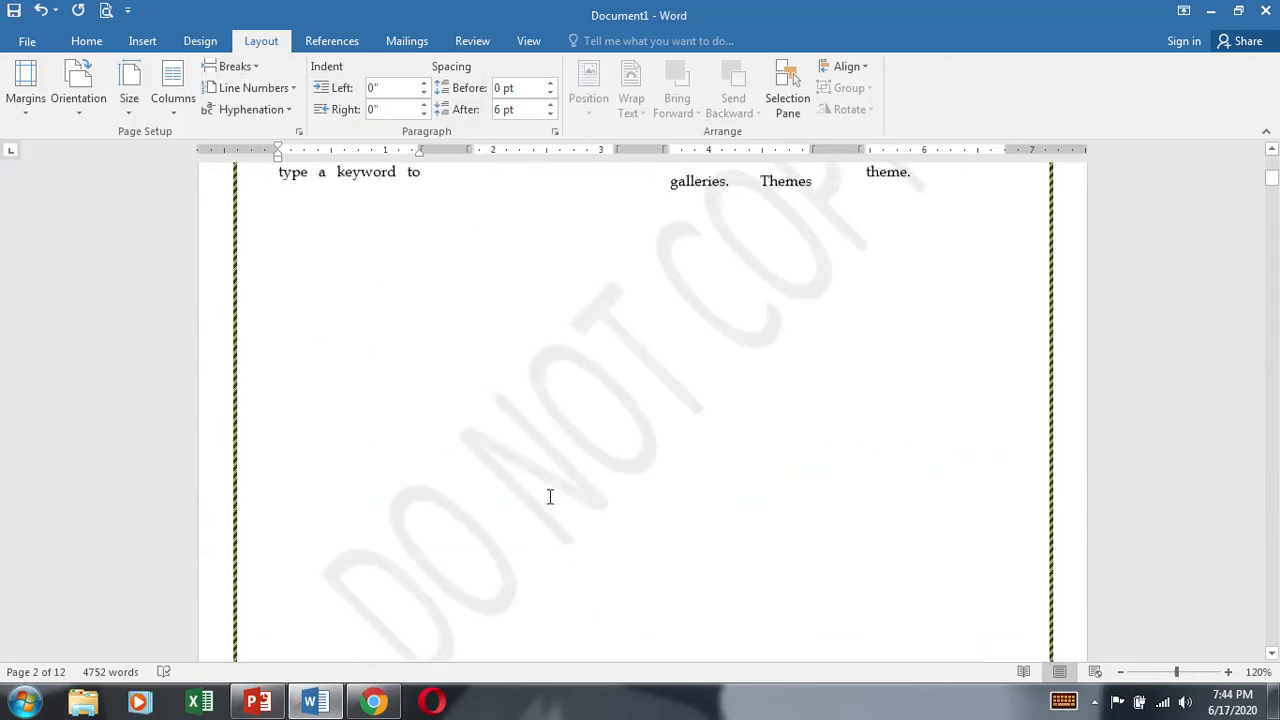
left_click(978, 611)
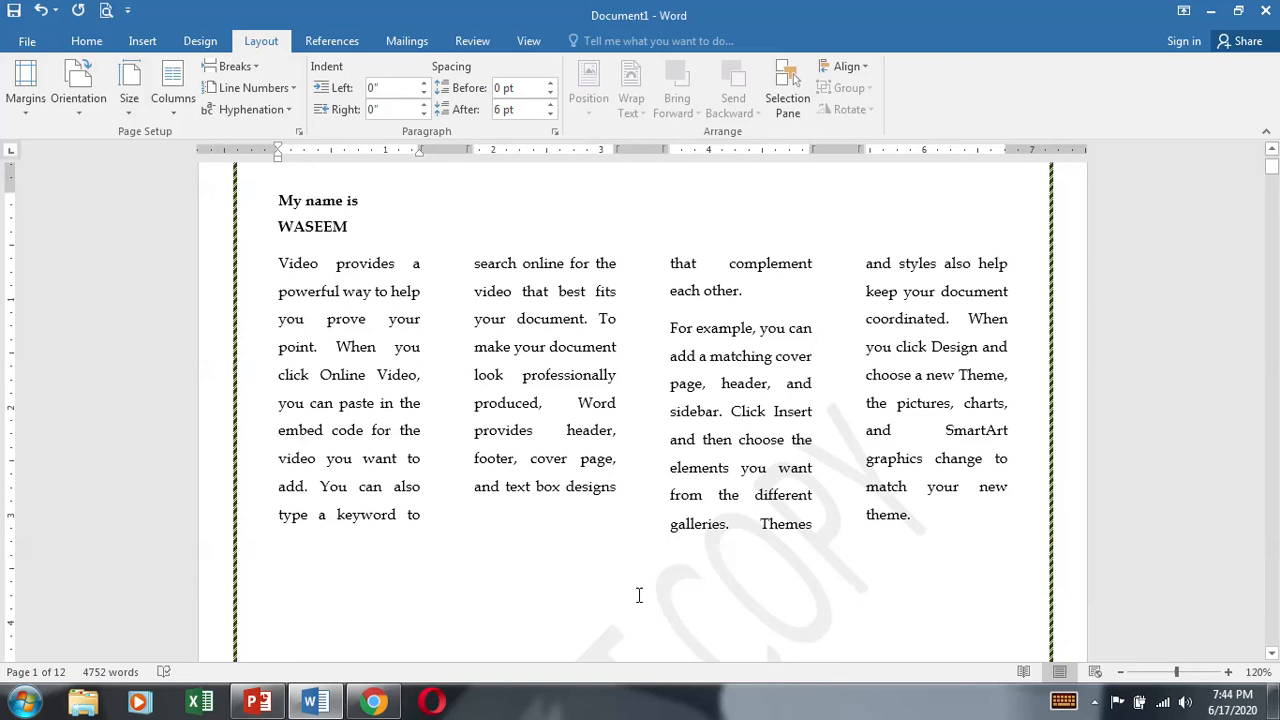
scroll(917, 557, "down", 5)
Step: Show the paragraph marks and other hidden formatting symbols to reveal the breaks on the first page
left_click(680, 506)
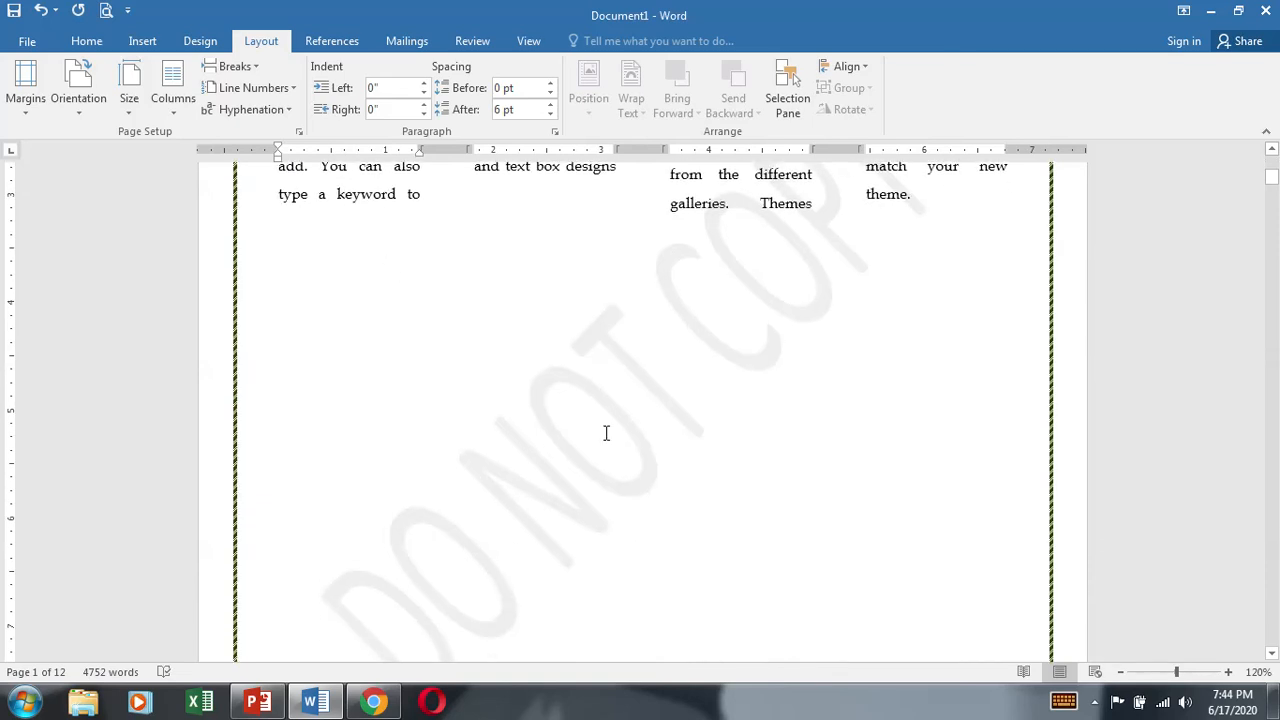
left_click(586, 475)
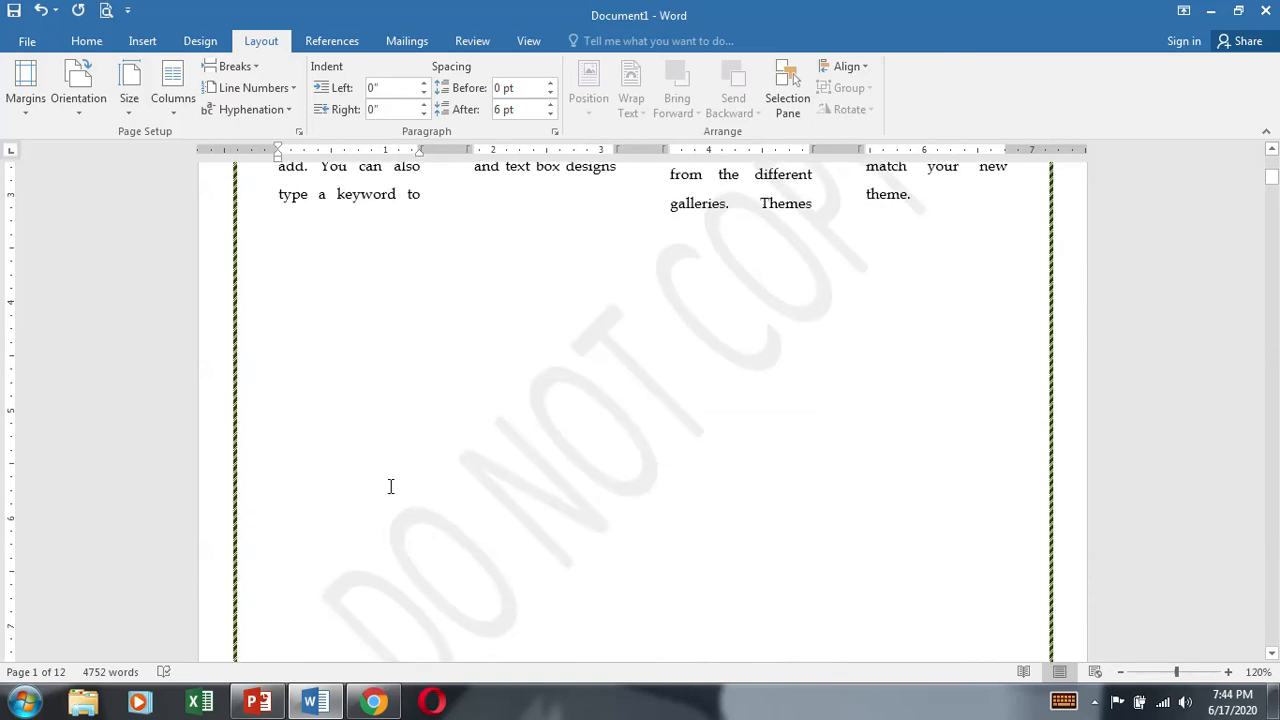
left_click(86, 41)
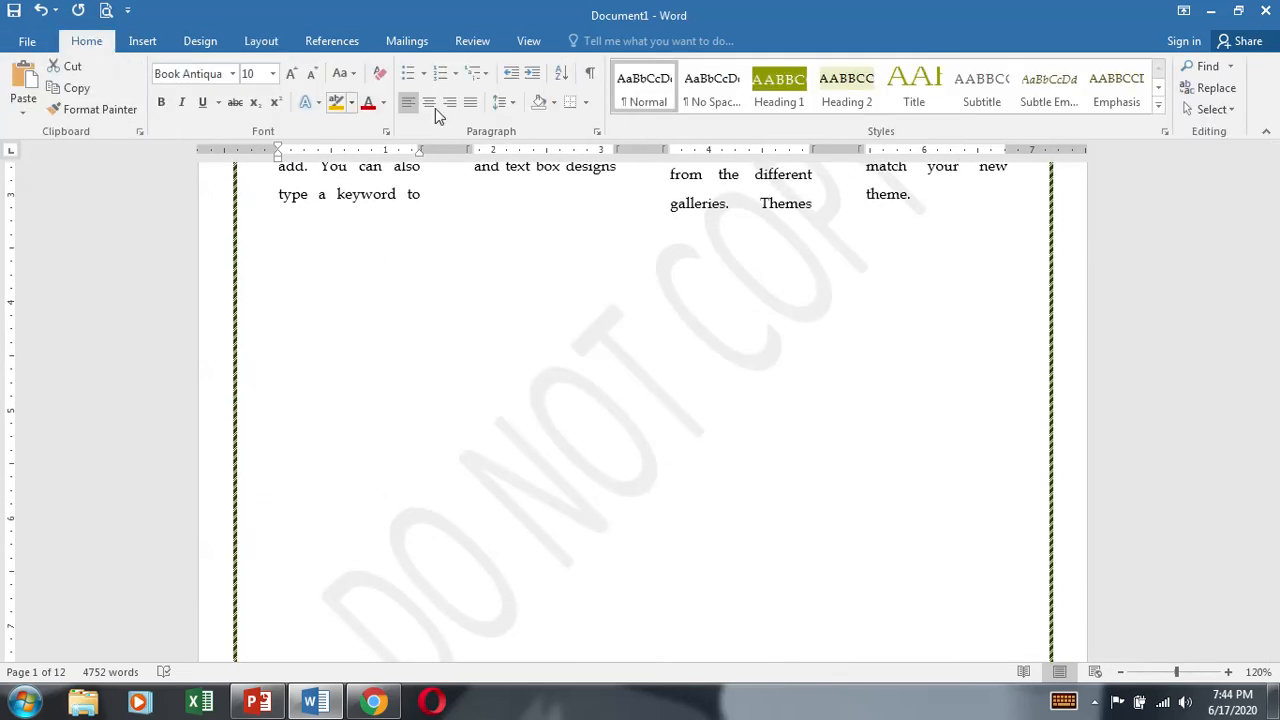
left_click(590, 73)
left_click(948, 197)
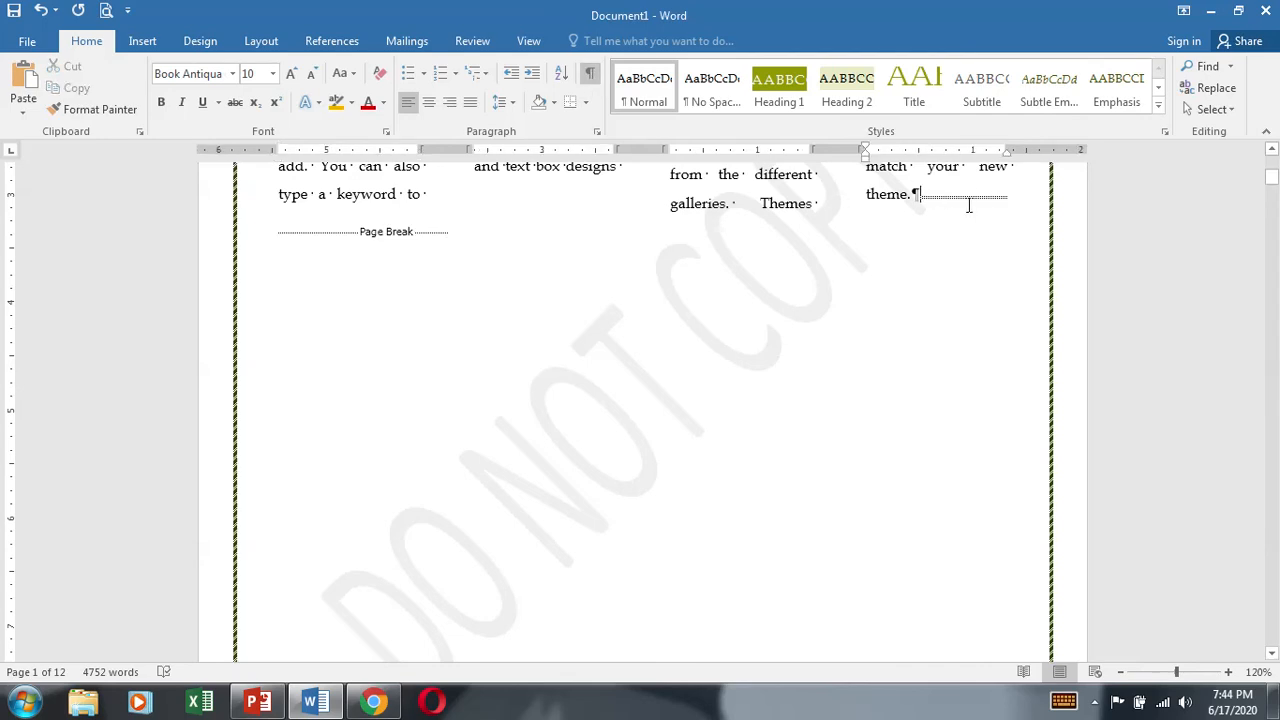
Step: Select the entire document and set its text back to a single column
key("ctrl+a")
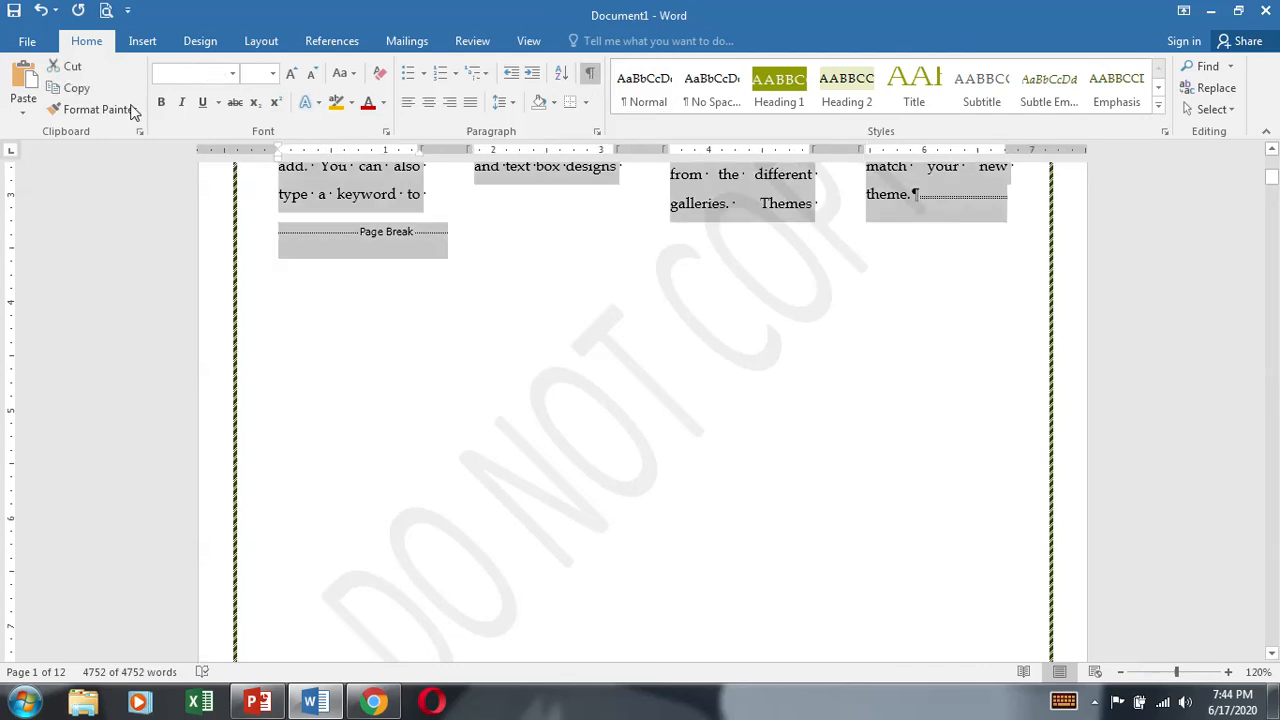
left_click(140, 41)
left_click(245, 43)
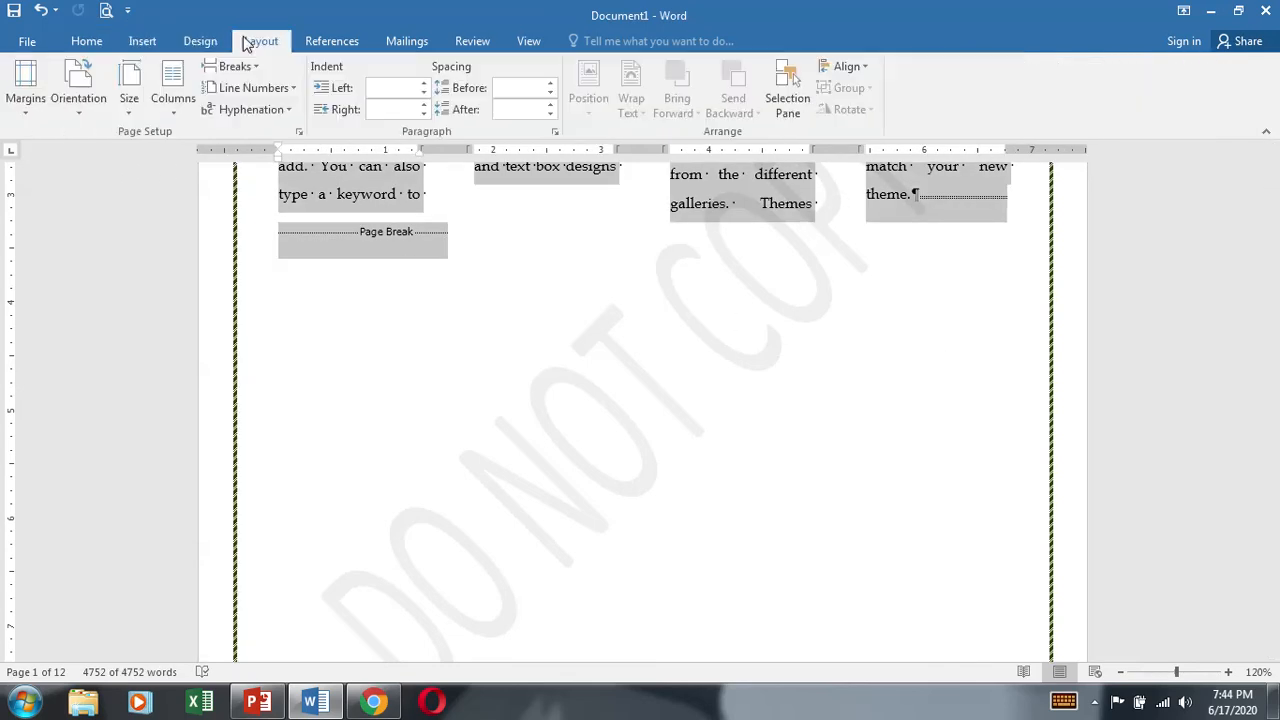
left_click(173, 90)
left_click(200, 137)
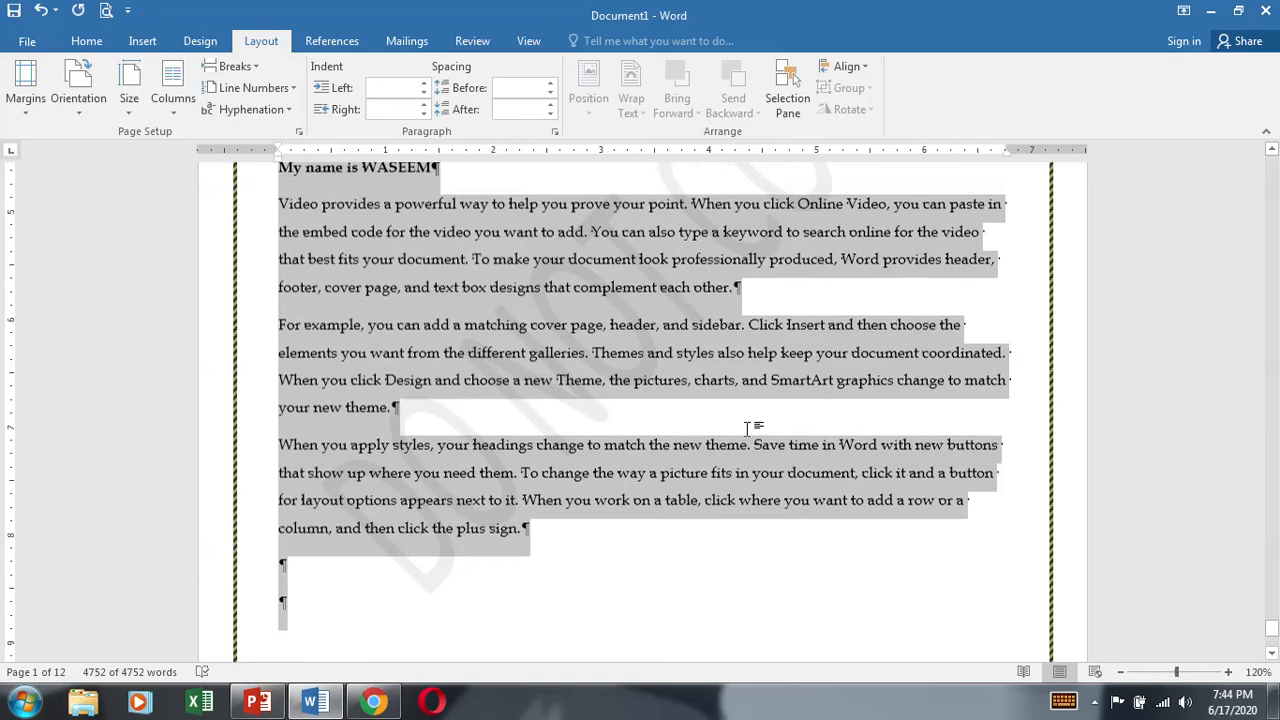
scroll(504, 479, "down", 4)
scroll(552, 470, "up", 10)
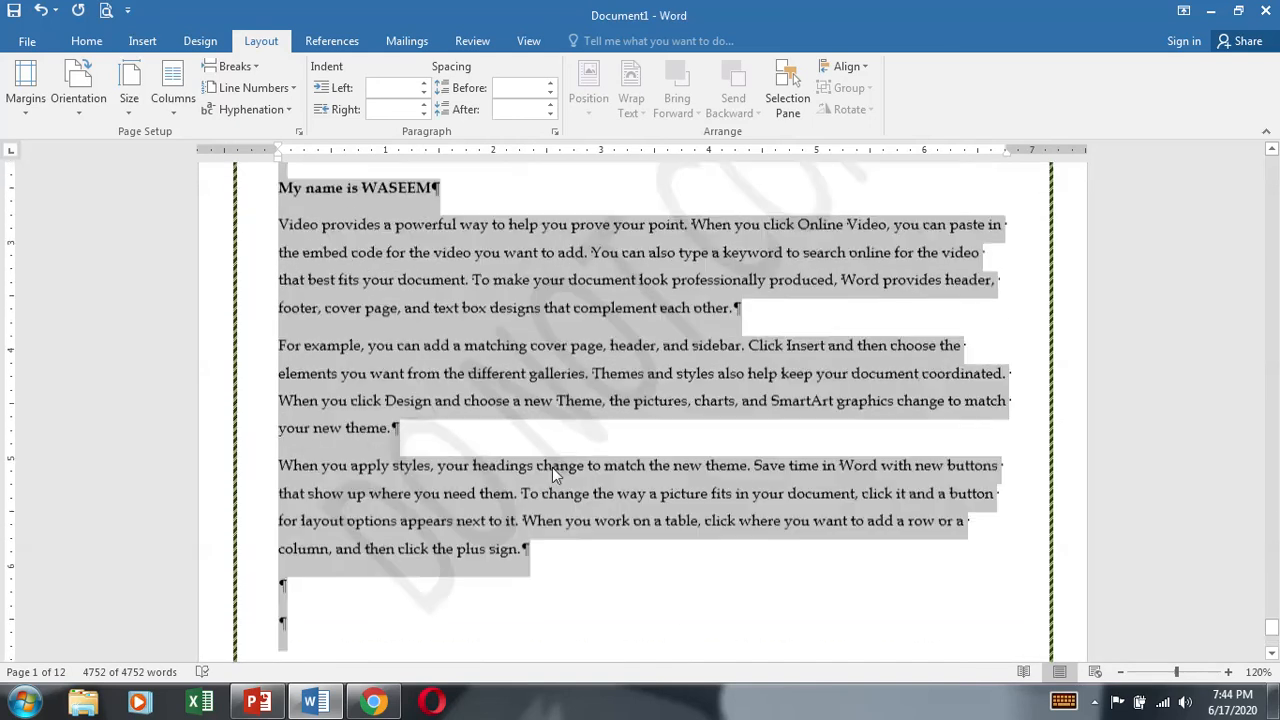
scroll(552, 467, "up", 10)
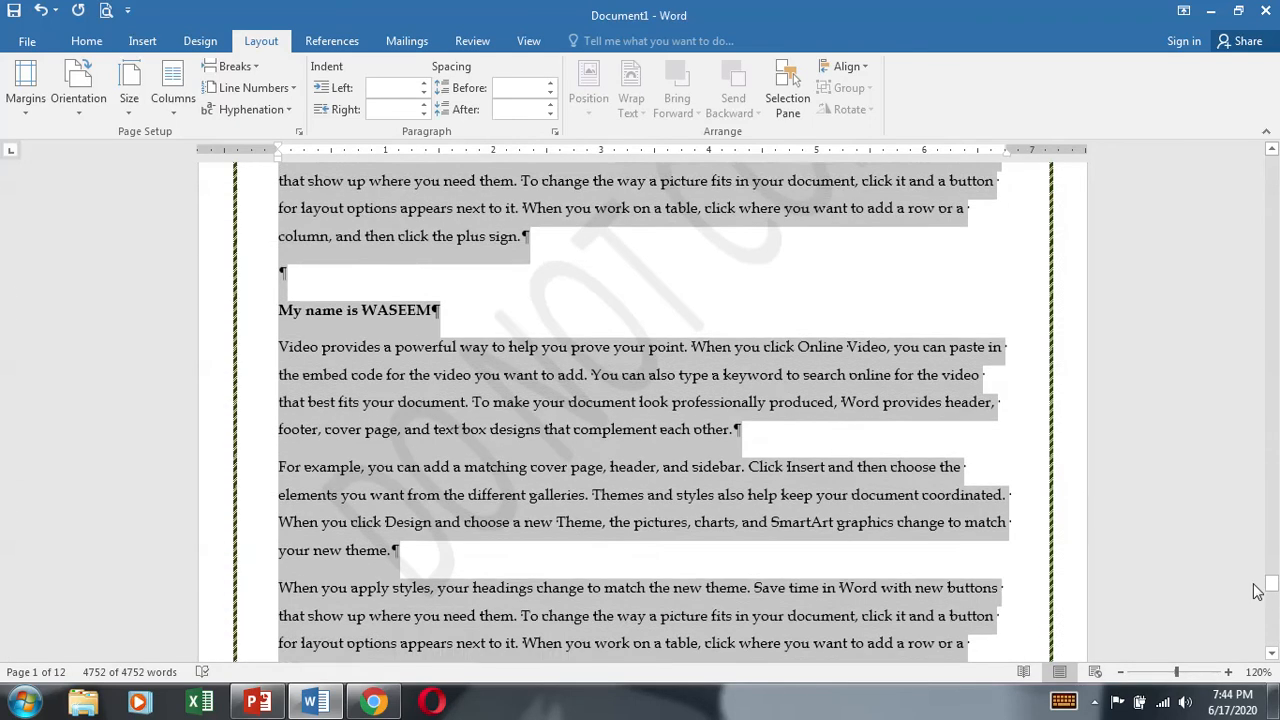
Step: Delete the continuous section break after the second body paragraph and the page break below it
left_click_drag(1271, 584, 1272, 165)
left_click(669, 597)
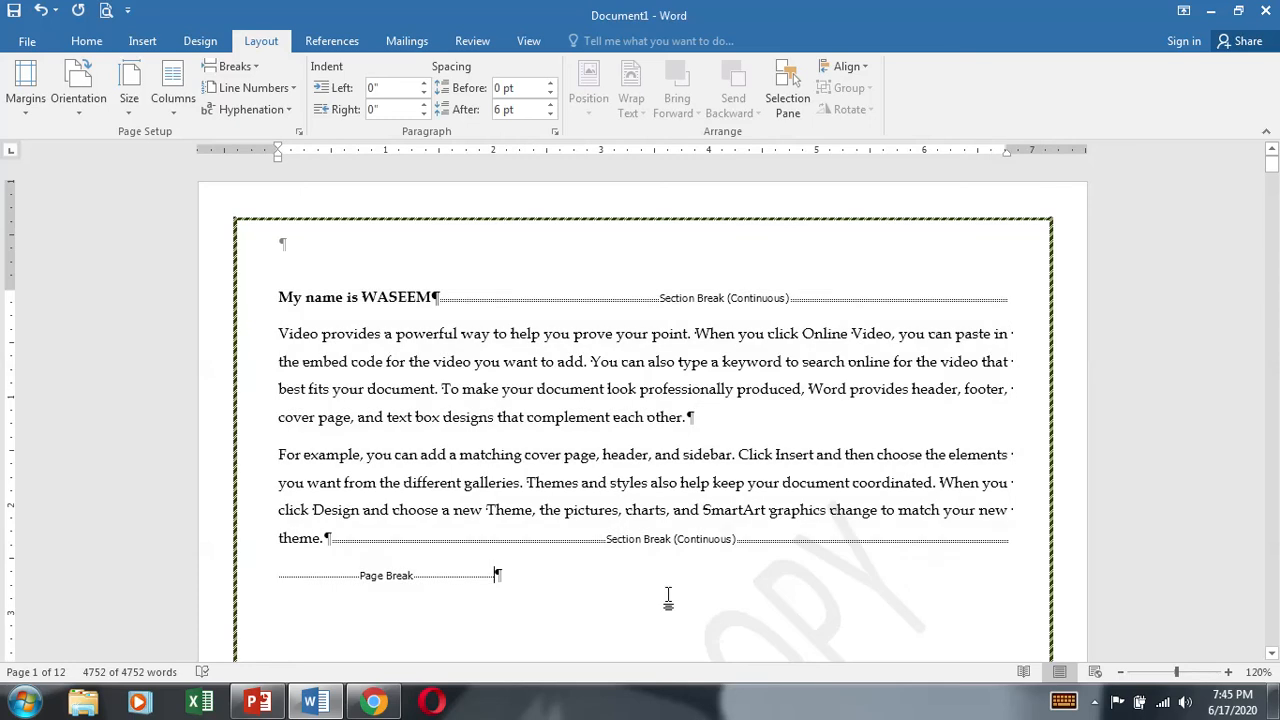
scroll(731, 525, "down", 3)
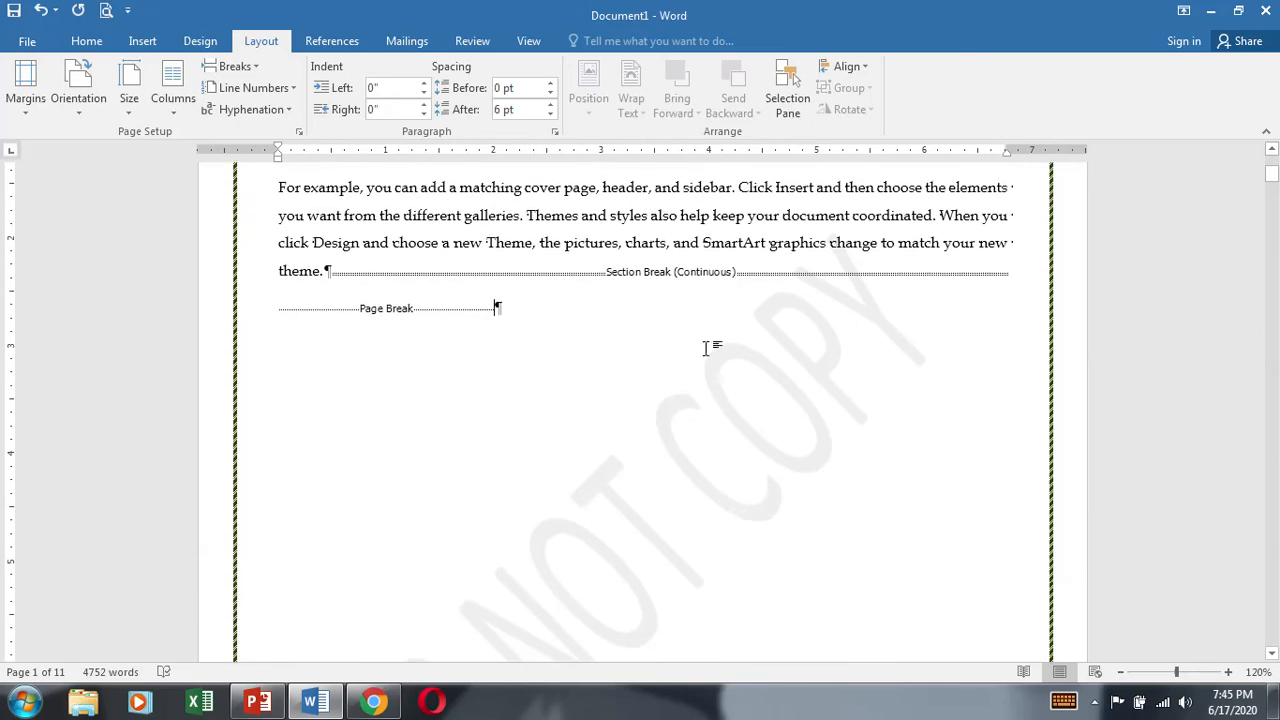
scroll(657, 451, "down", 3)
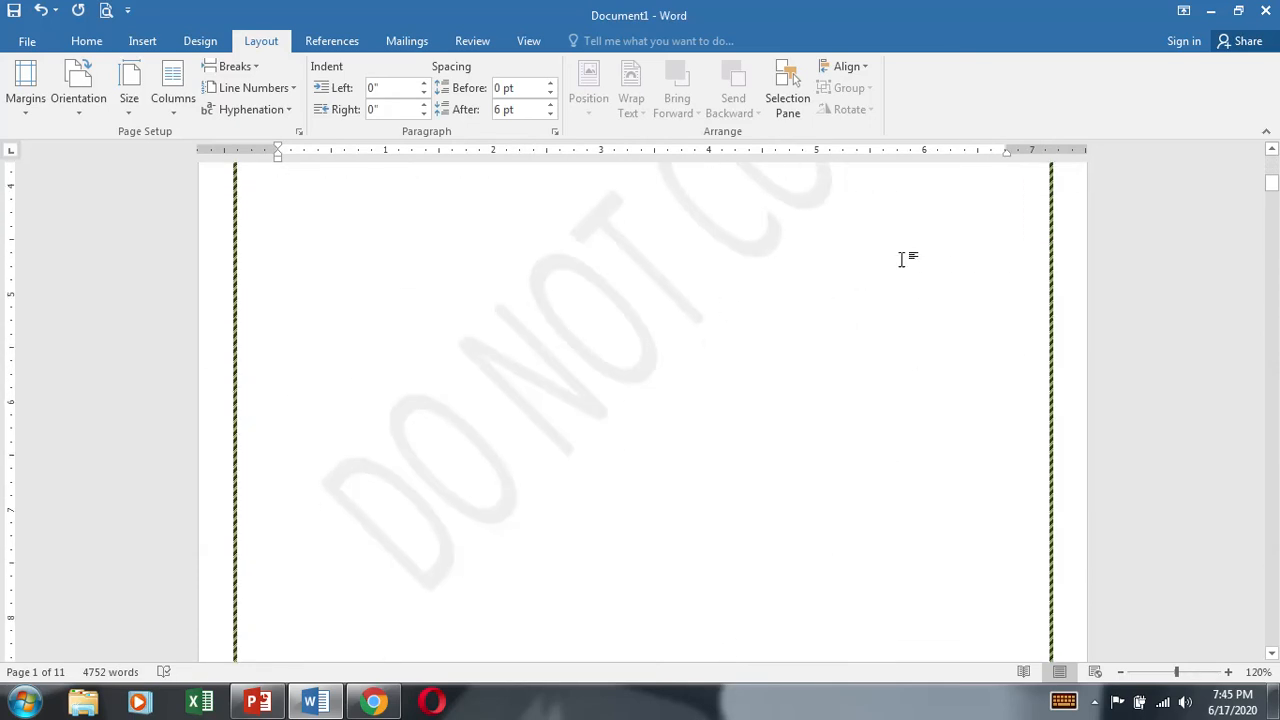
scroll(883, 608, "up", 5)
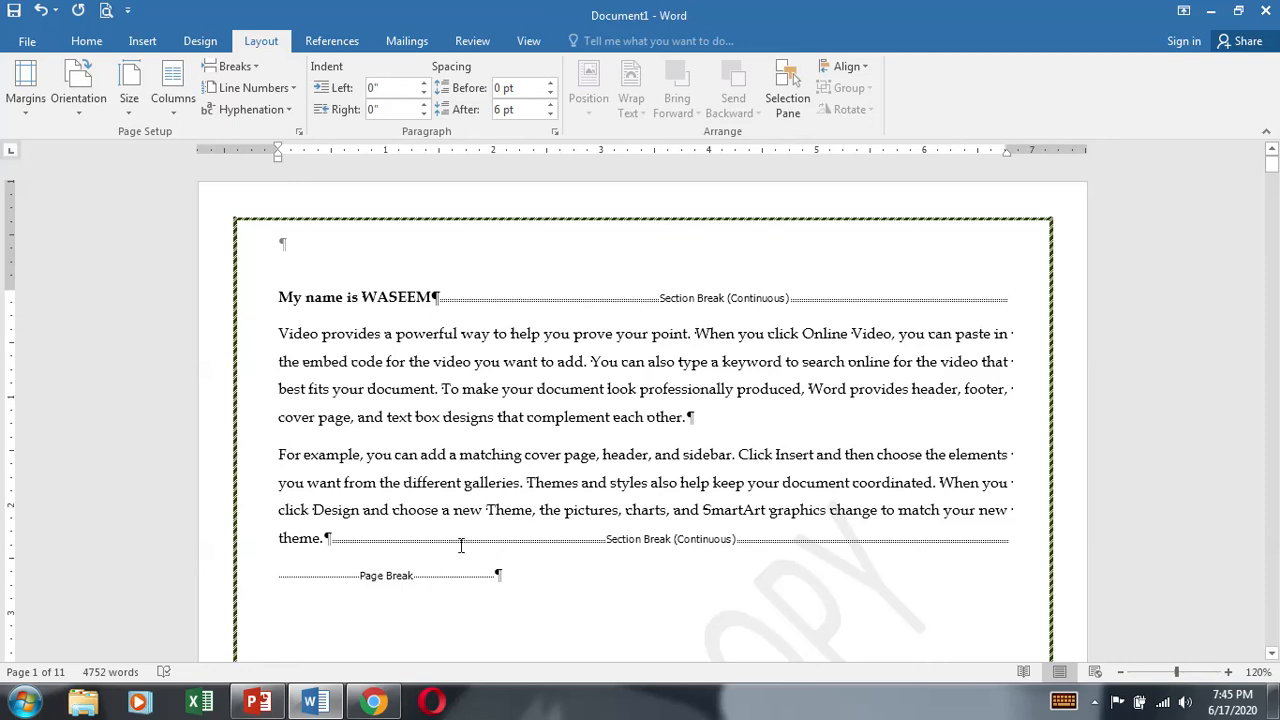
key("BackSpace")
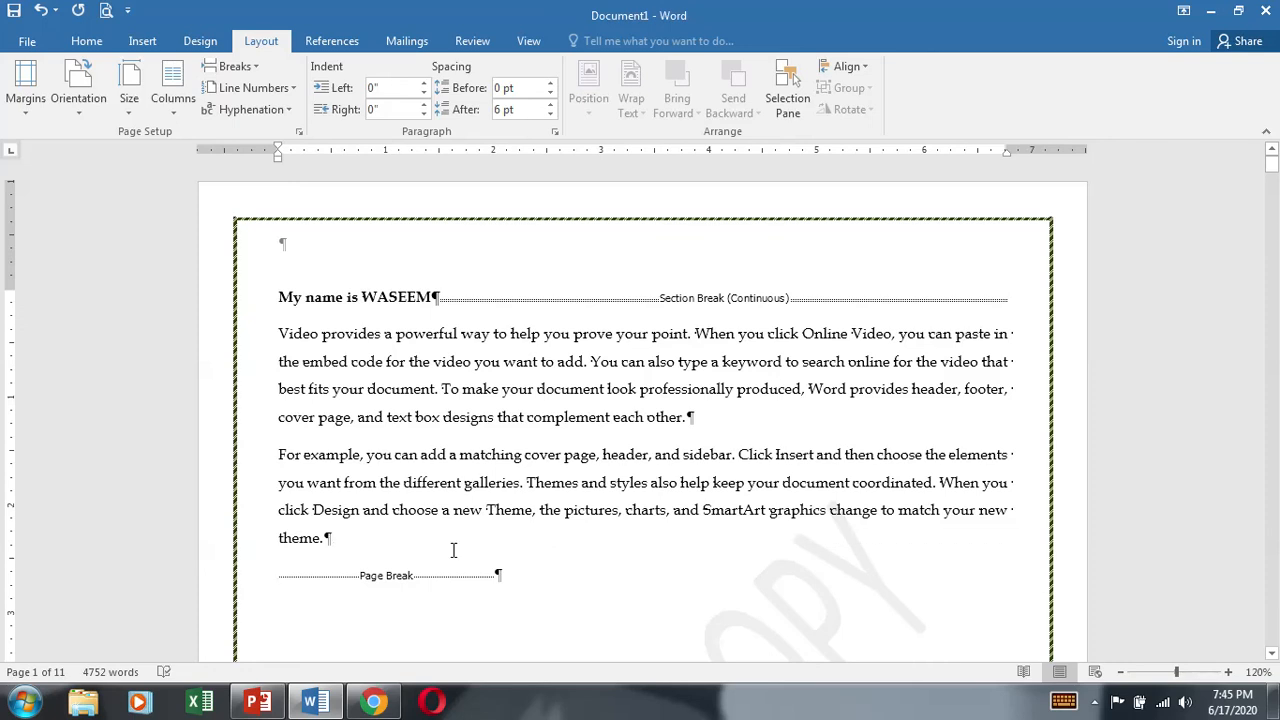
key("Delete")
scroll(480, 537, "down", 3)
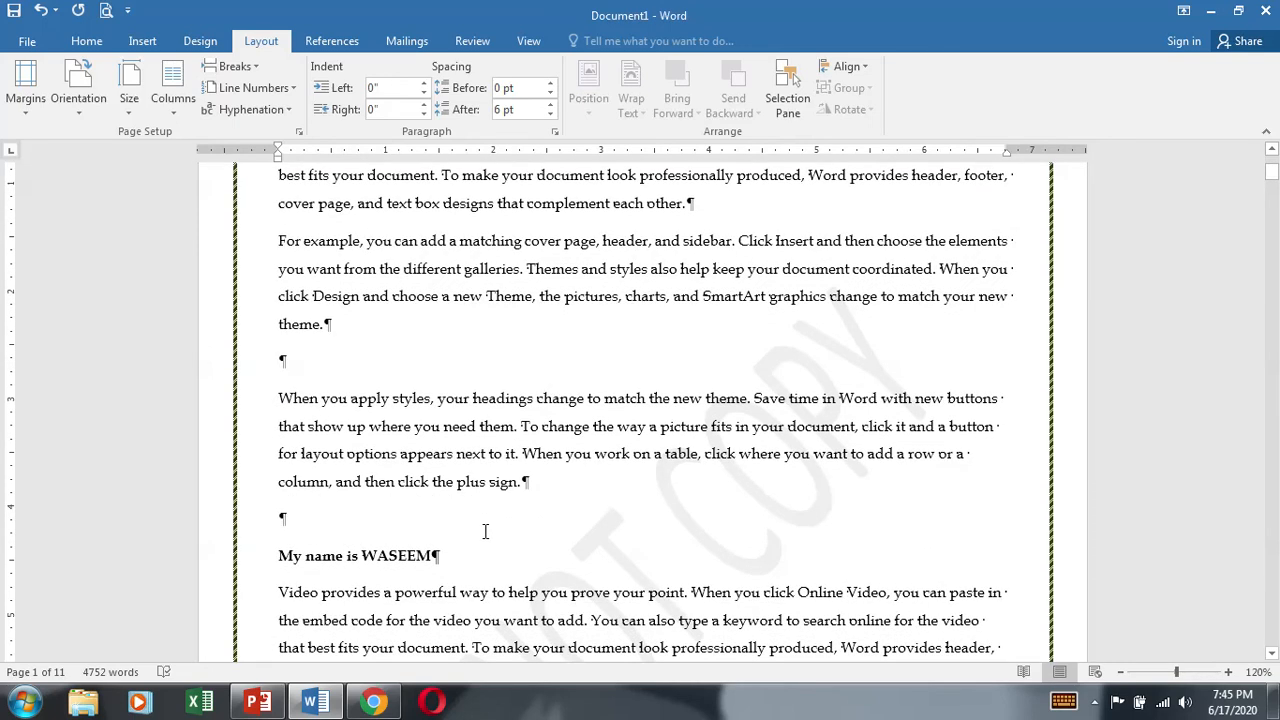
Step: Turn on continuous line numbering and check how the numbers run beside the body paragraphs
left_click(276, 90)
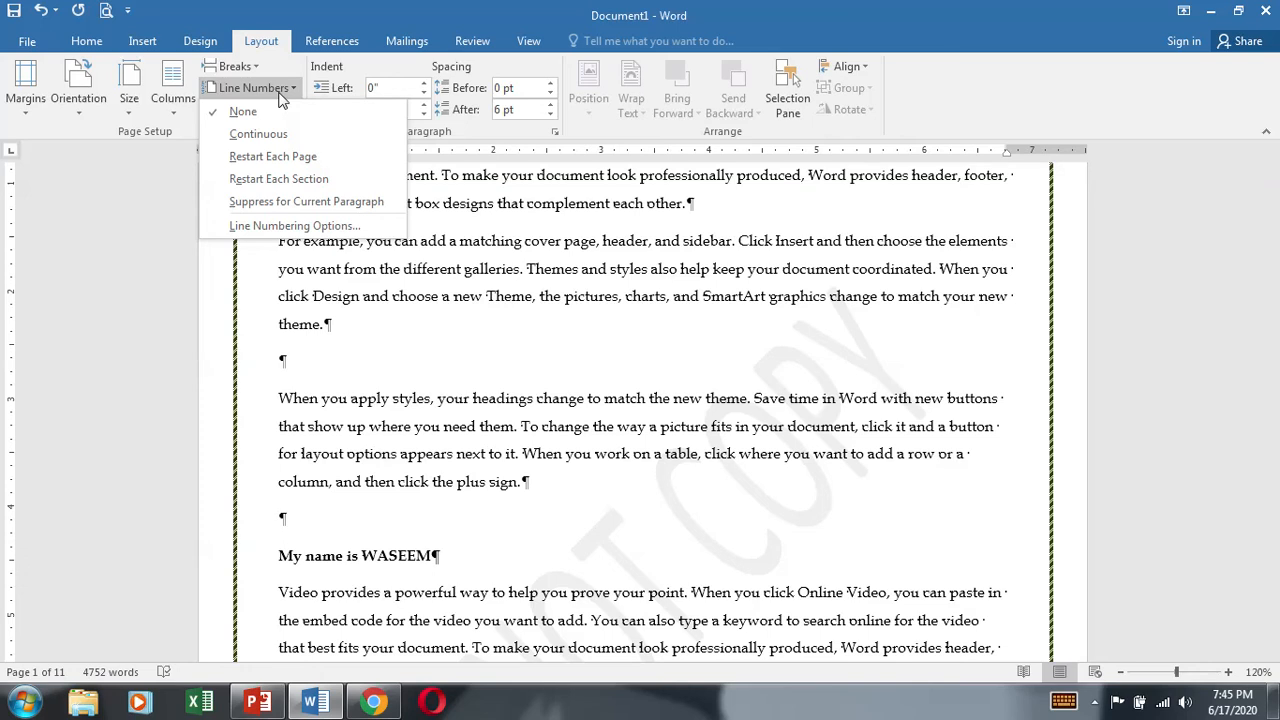
left_click(258, 133)
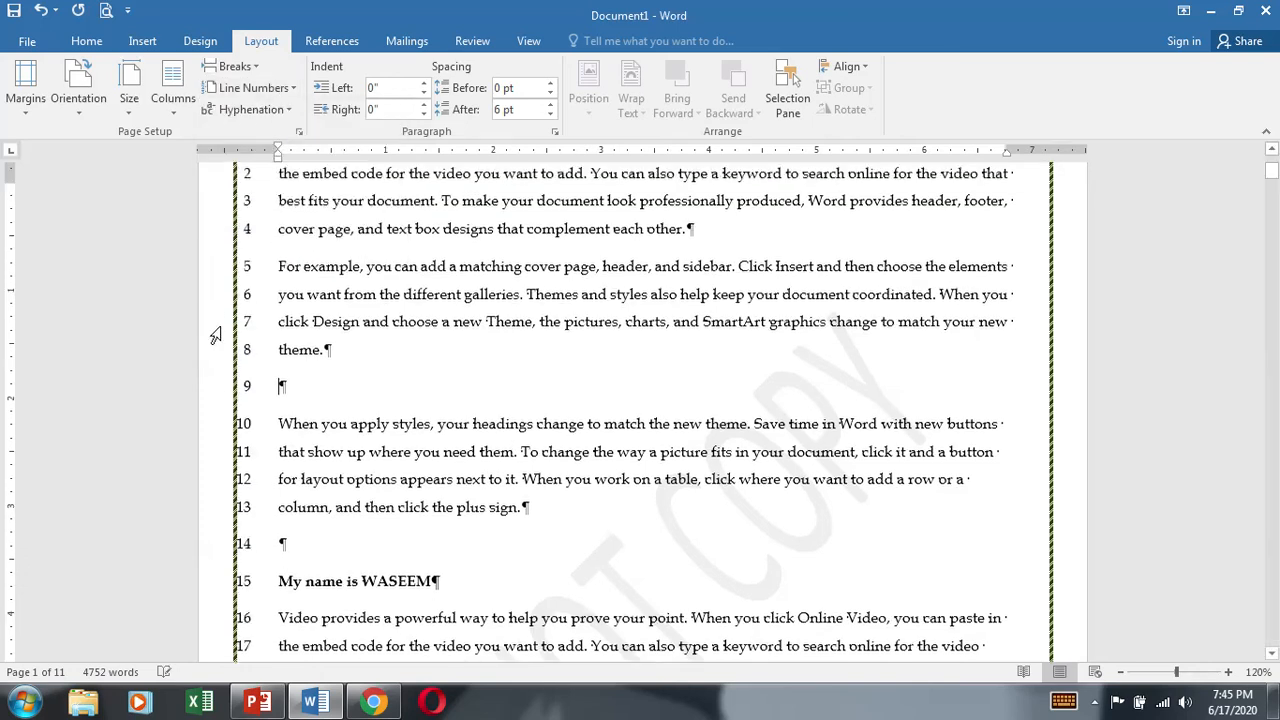
scroll(215, 335, "up", 2)
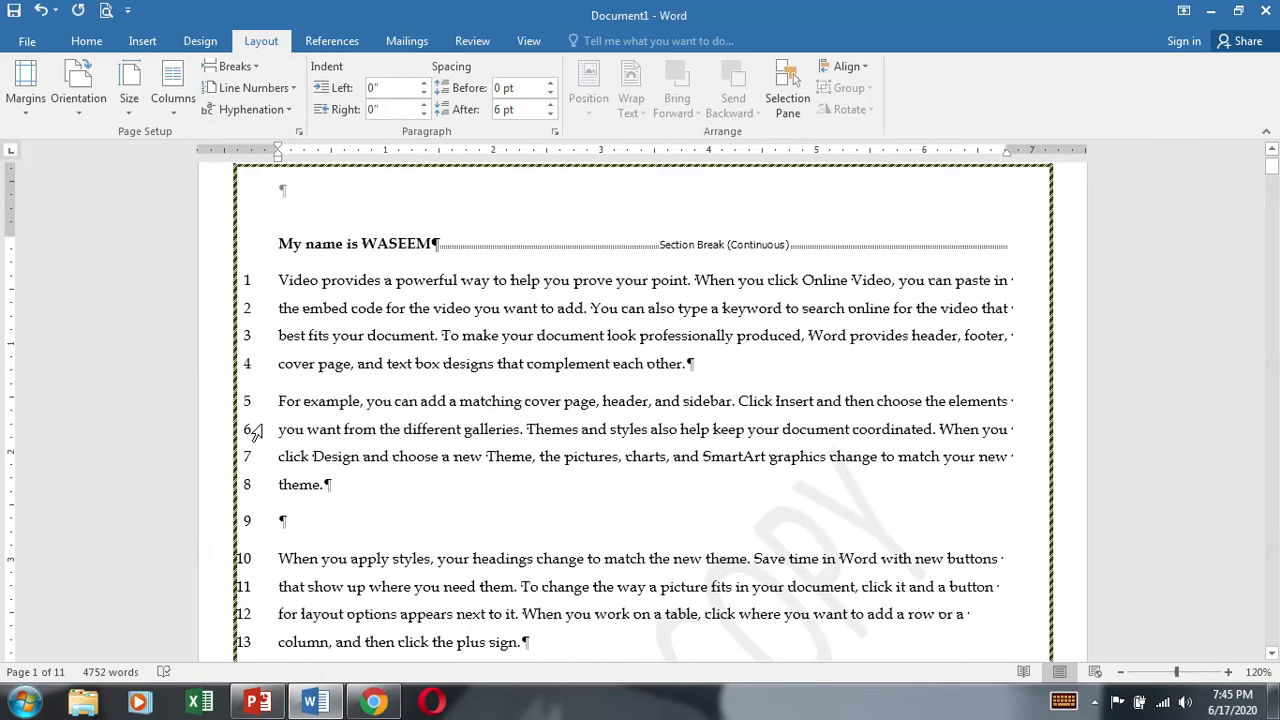
double_click(249, 292)
left_click(249, 371)
left_click(249, 459)
left_click(536, 494)
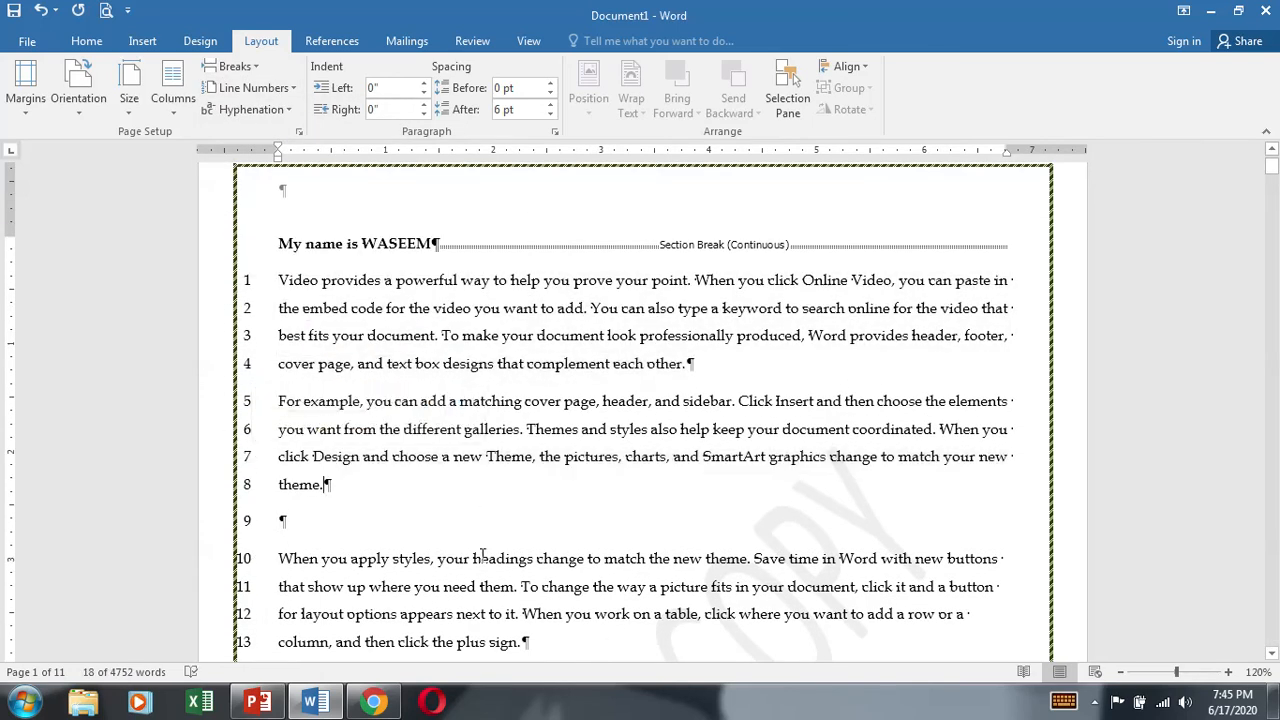
scroll(483, 555, "down", 7)
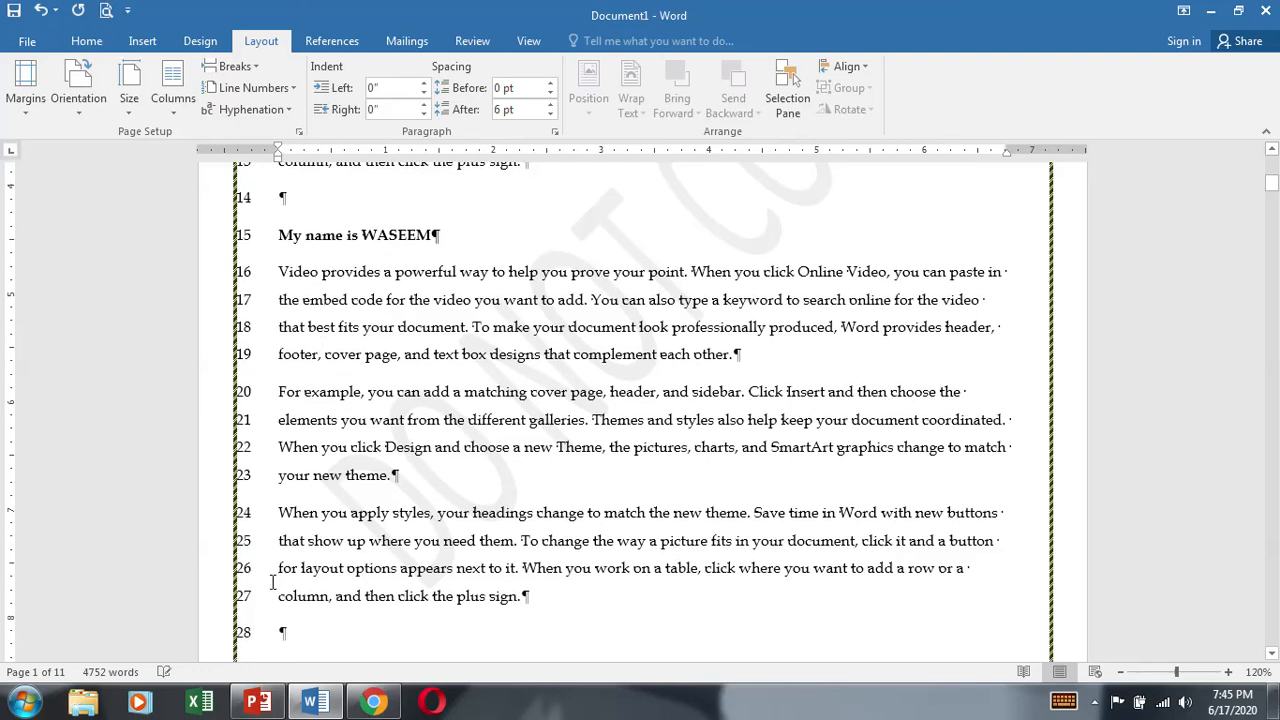
scroll(272, 582, "up", 8)
Step: Set line numbering back to None and review the other line numbering choices without applying any
left_click(255, 87)
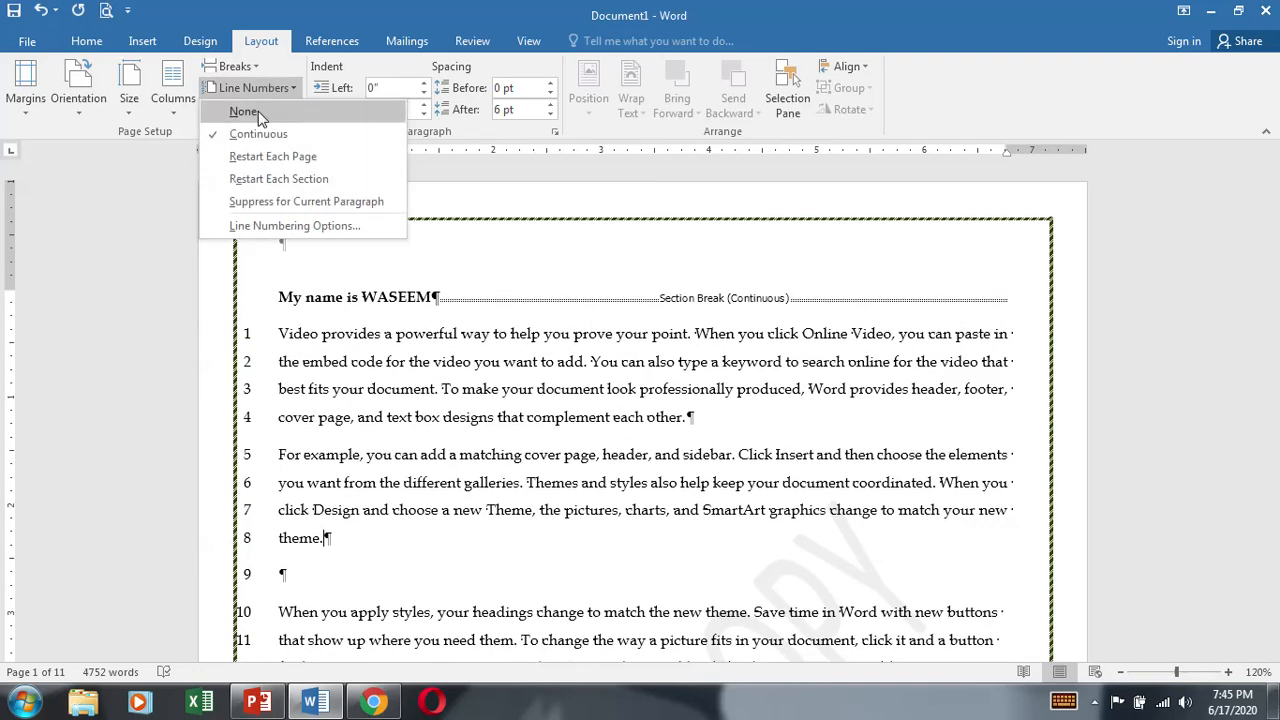
left_click(256, 113)
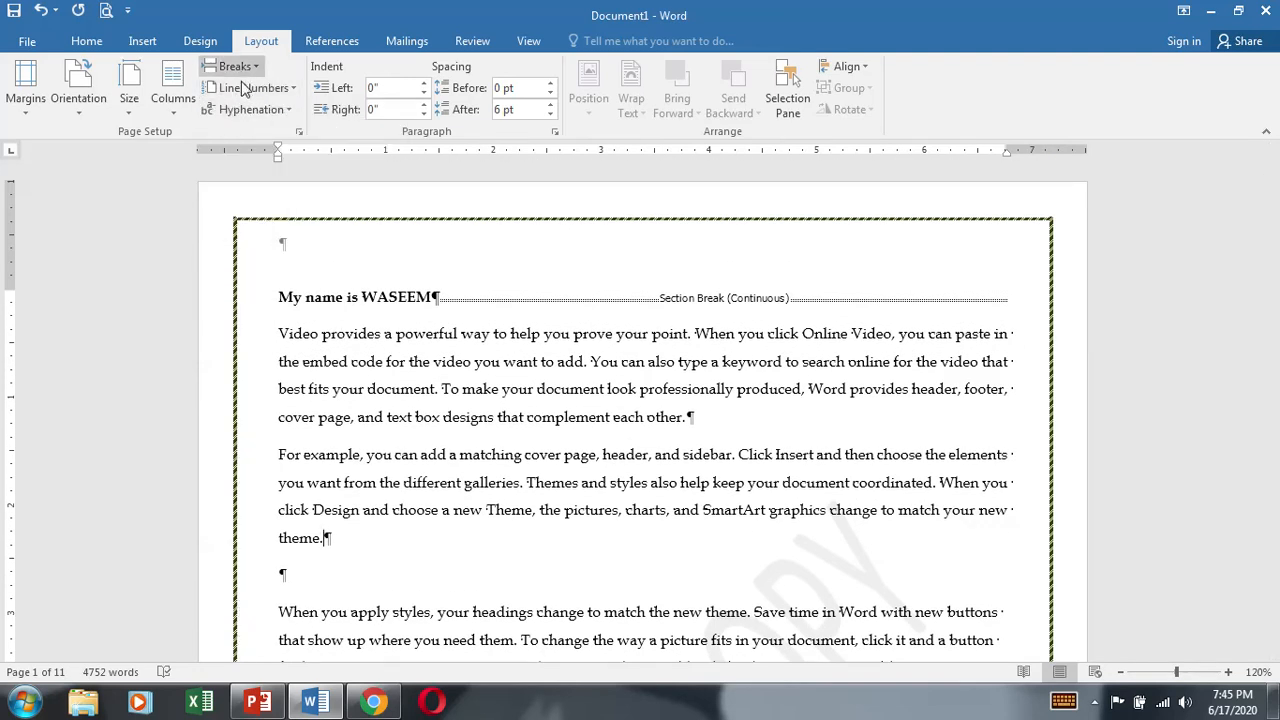
left_click(252, 87)
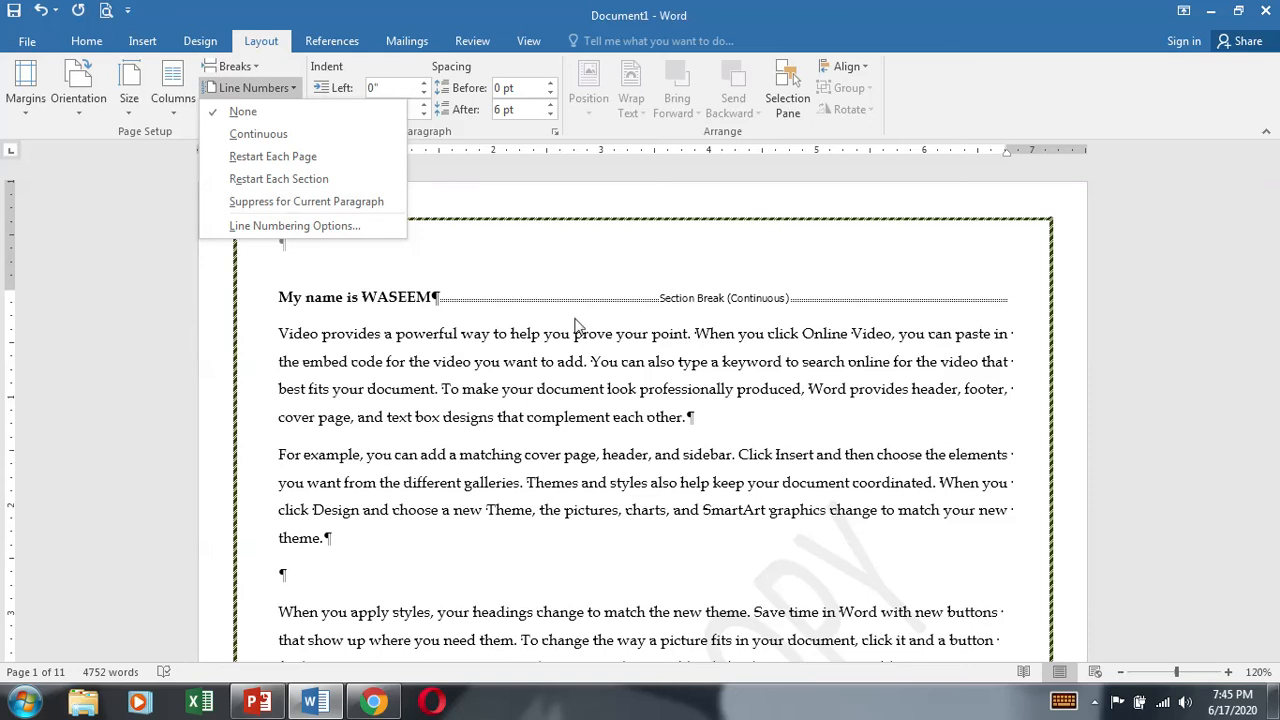
left_click(487, 447)
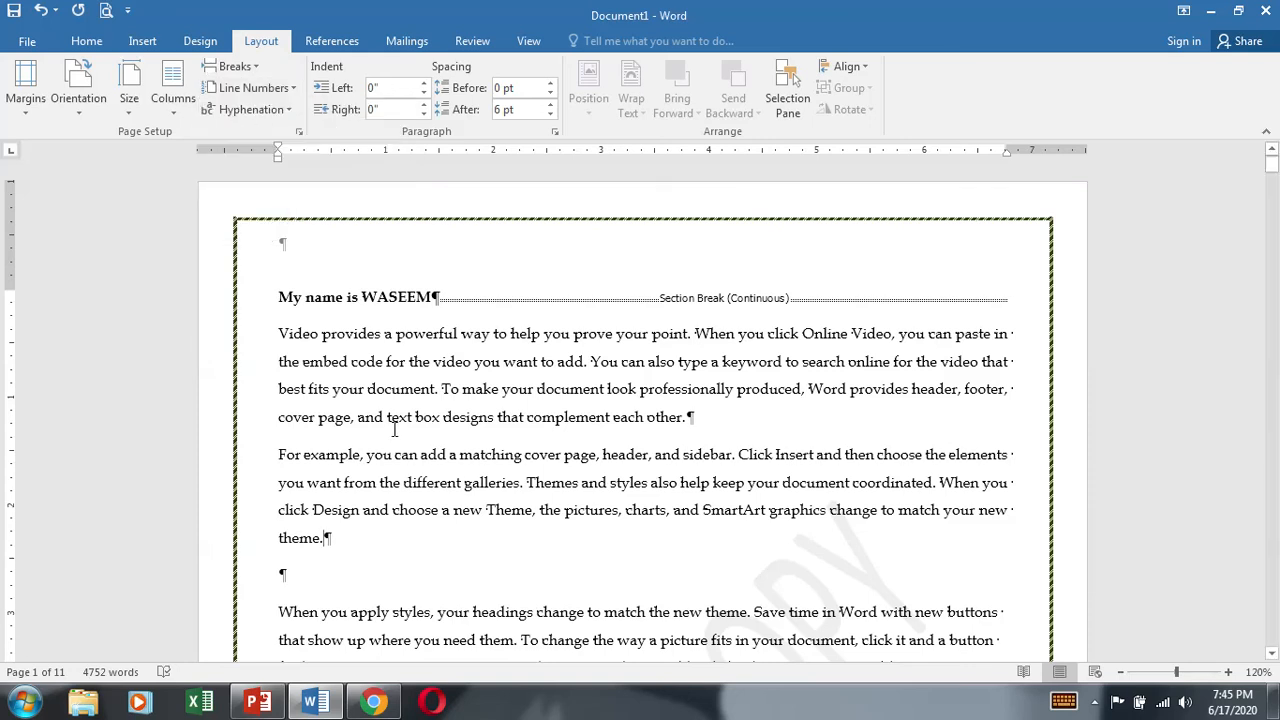